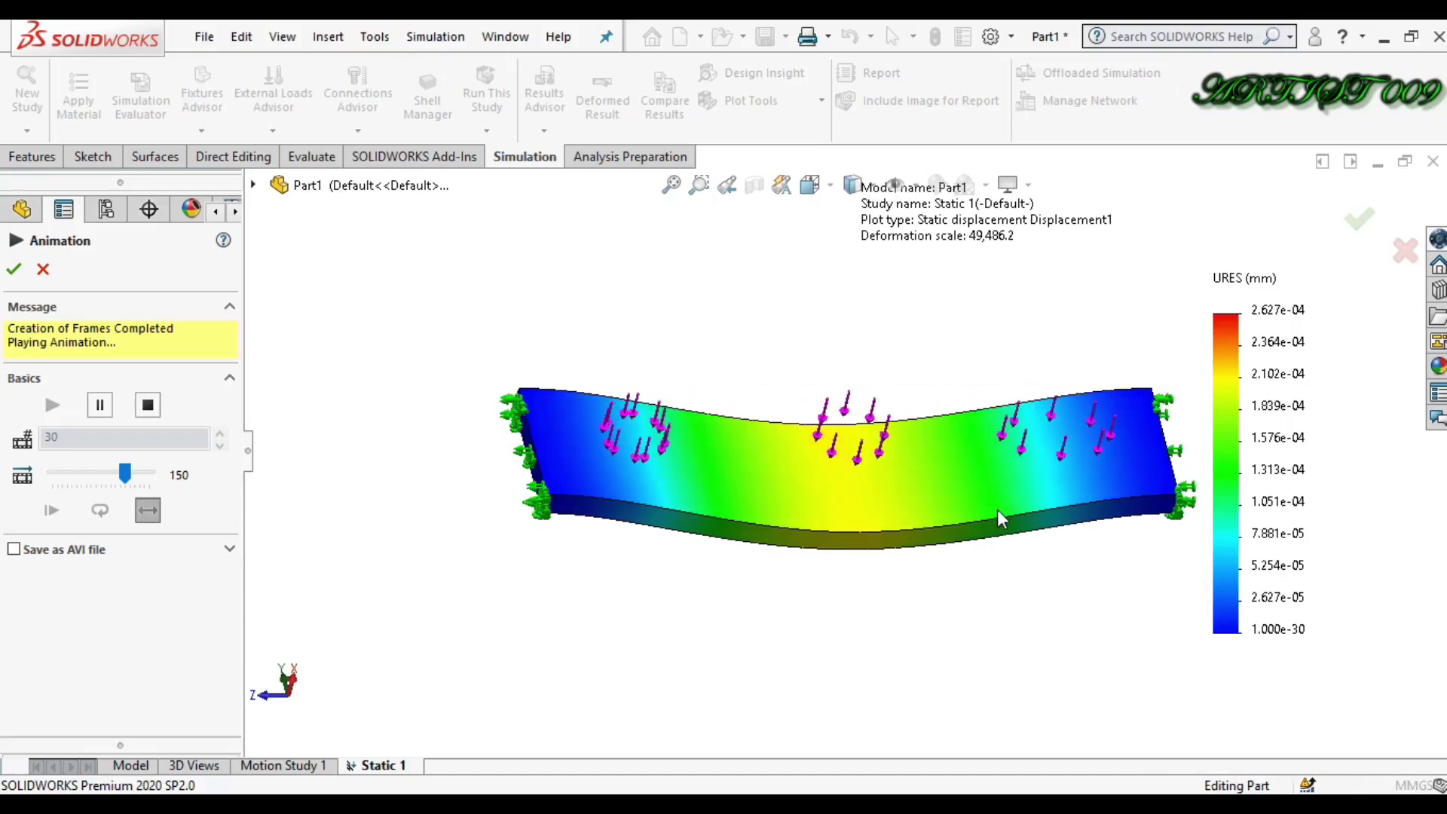
View the running displacement animation of the loaded plate from several angles, and close the animation
key("Up")
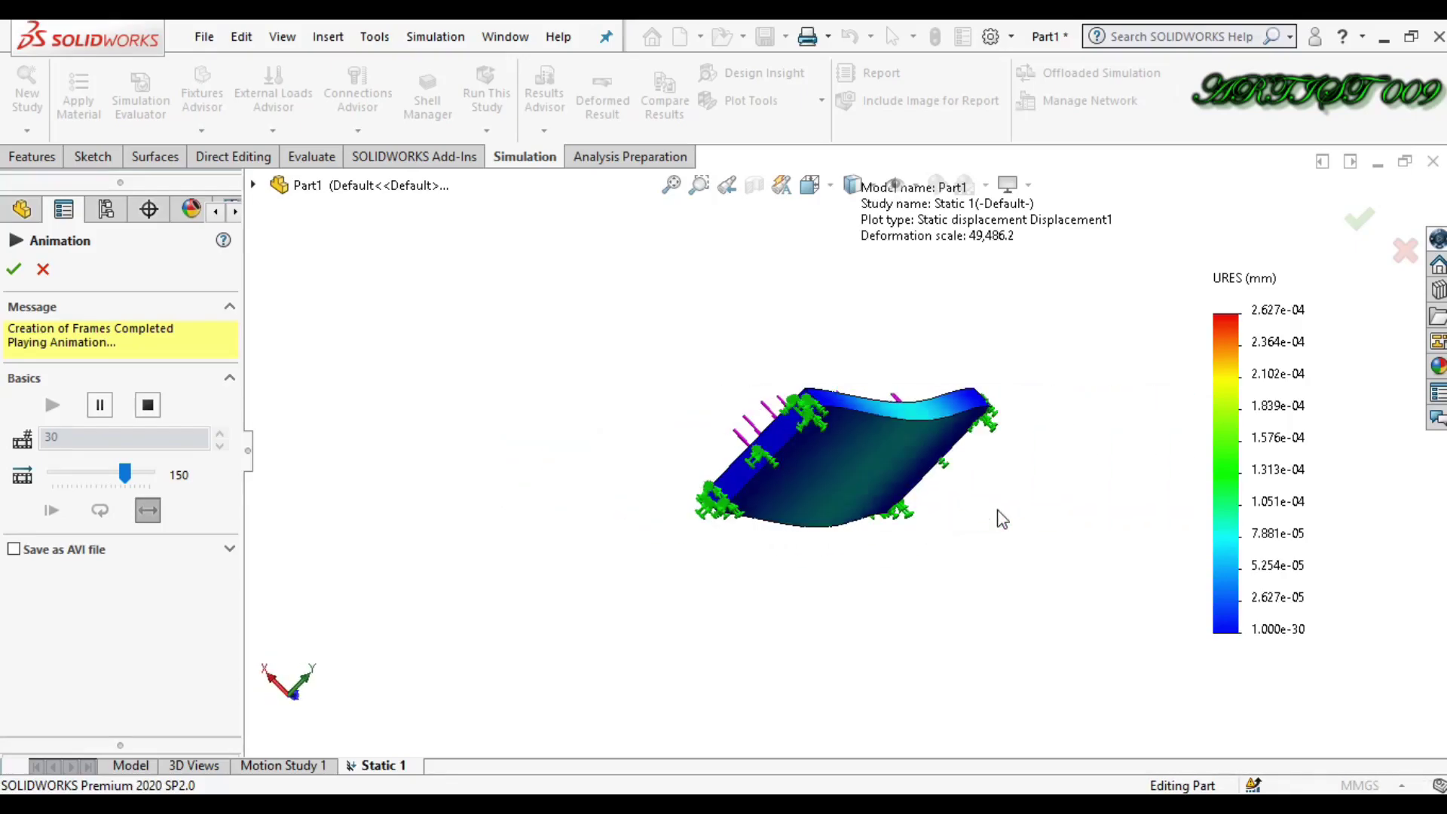
key("Down")
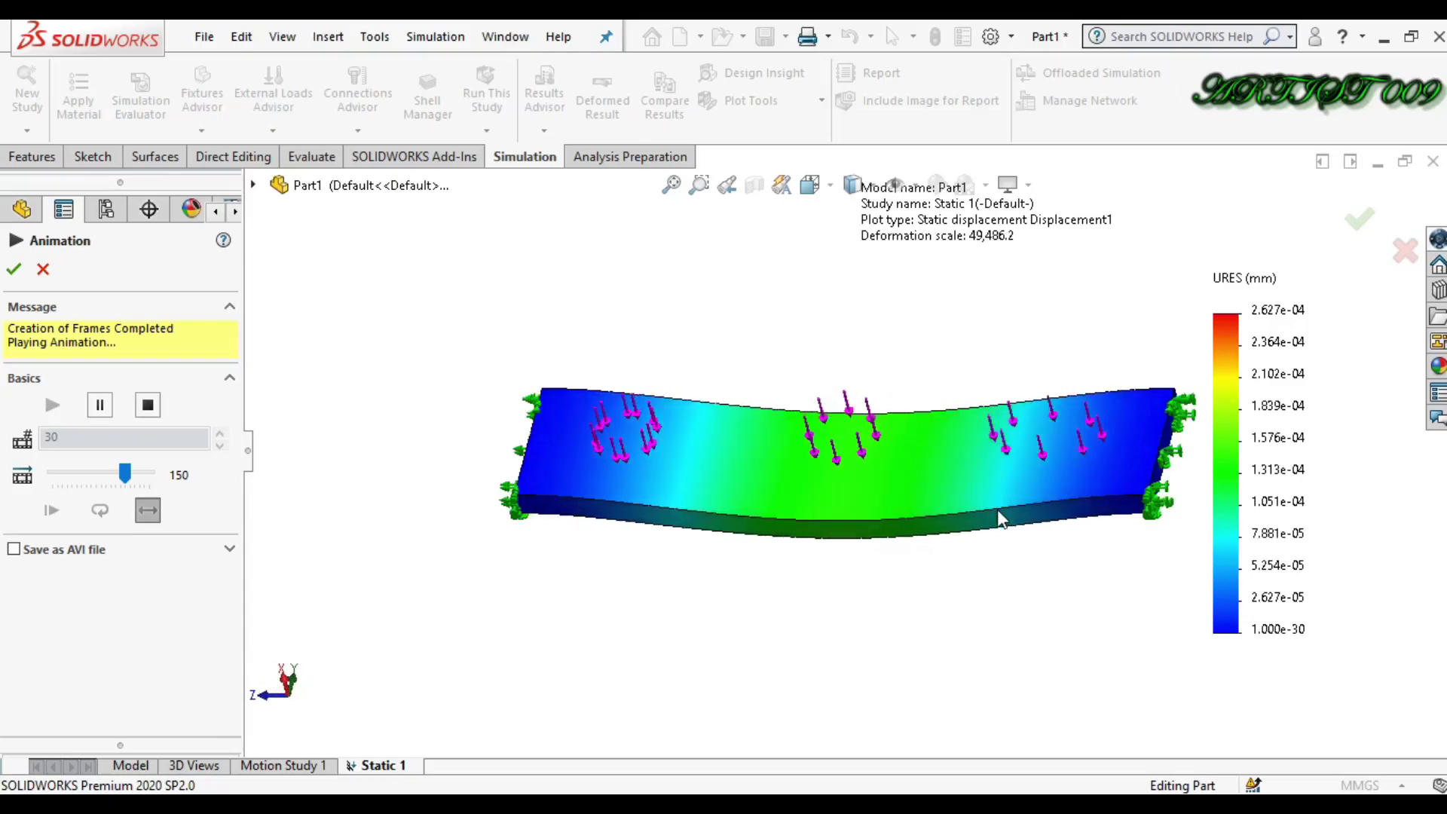
key("Up")
key("Down")
key("Down")
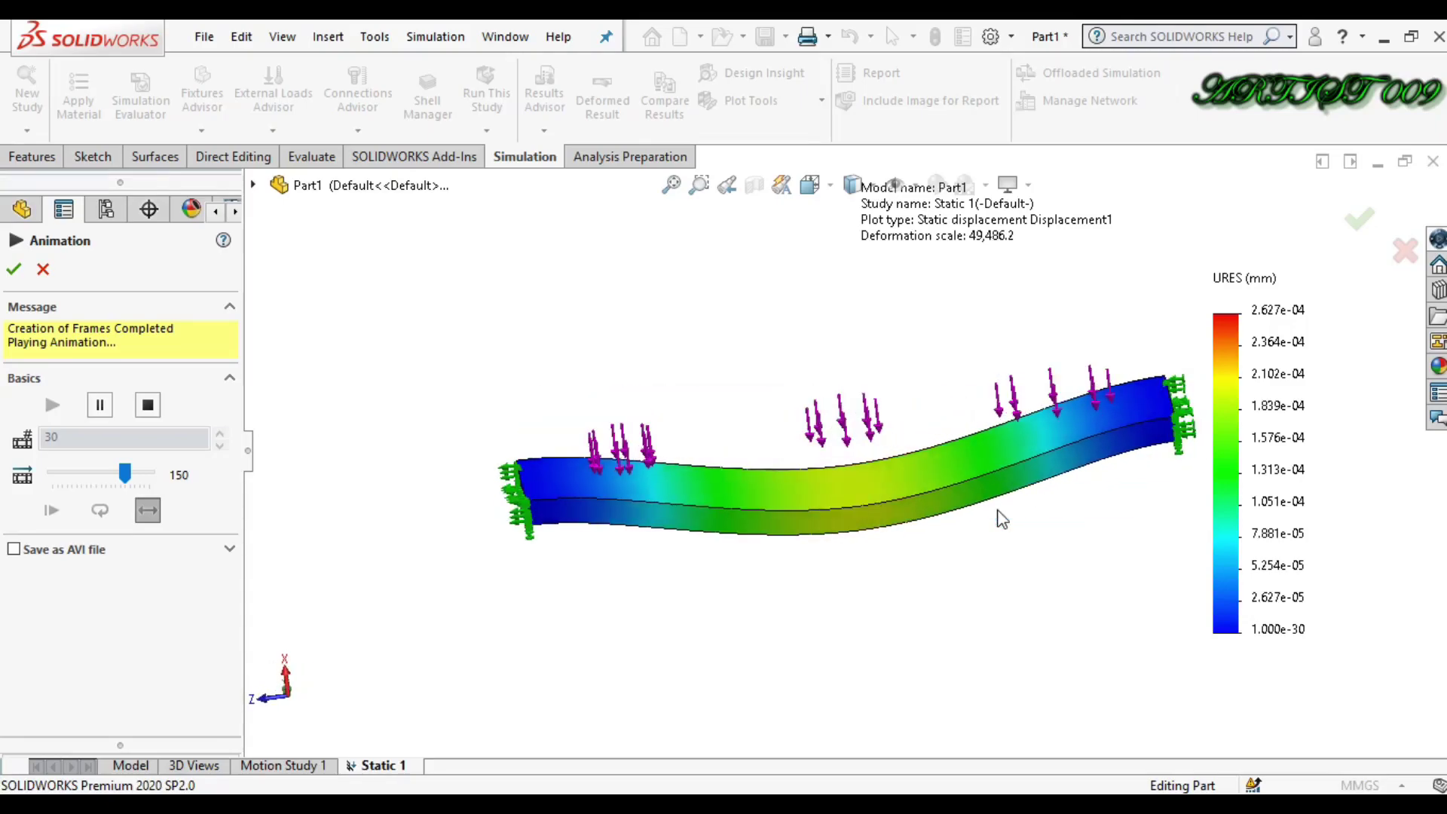
key("Up")
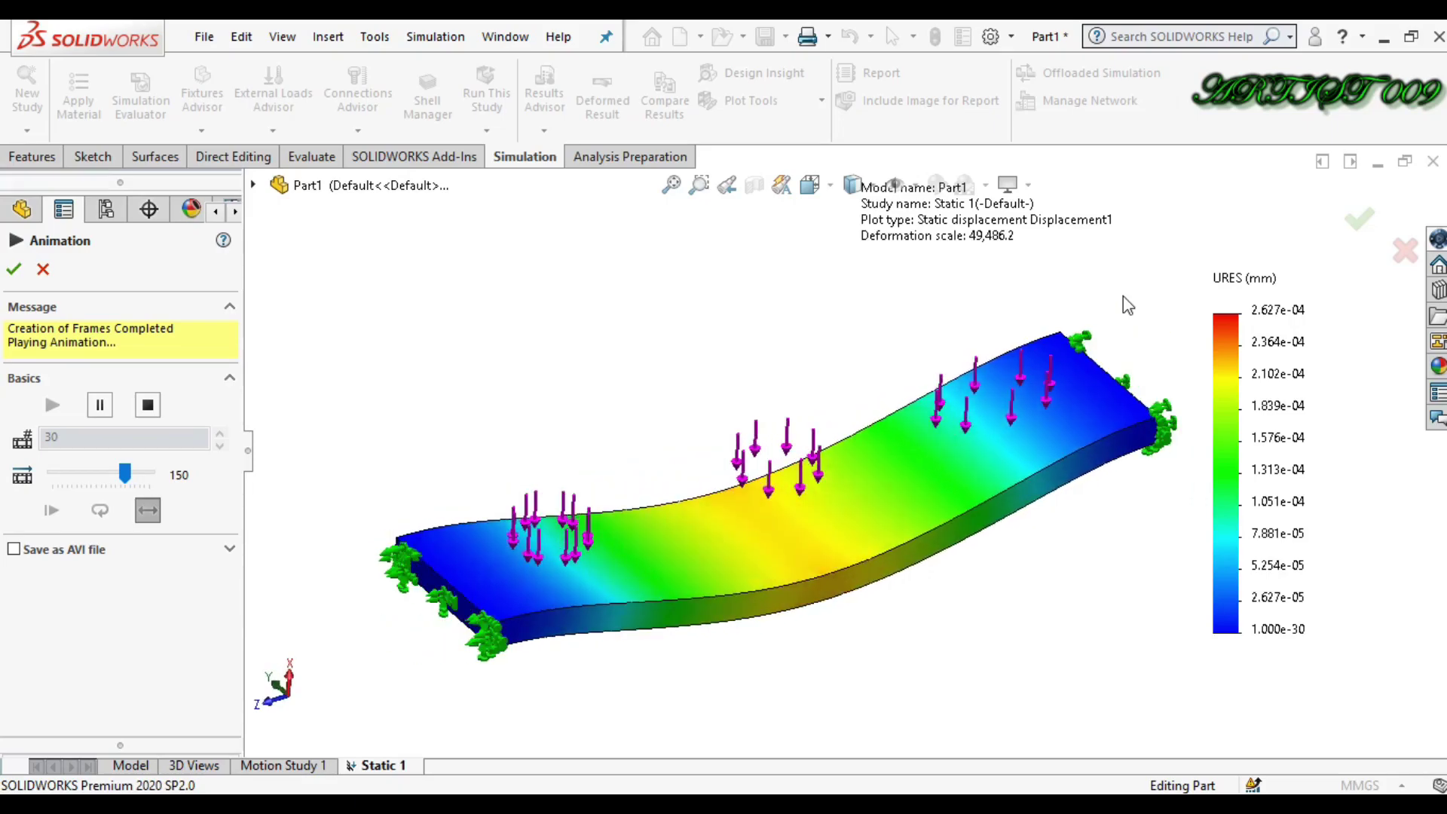
left_click(14, 270)
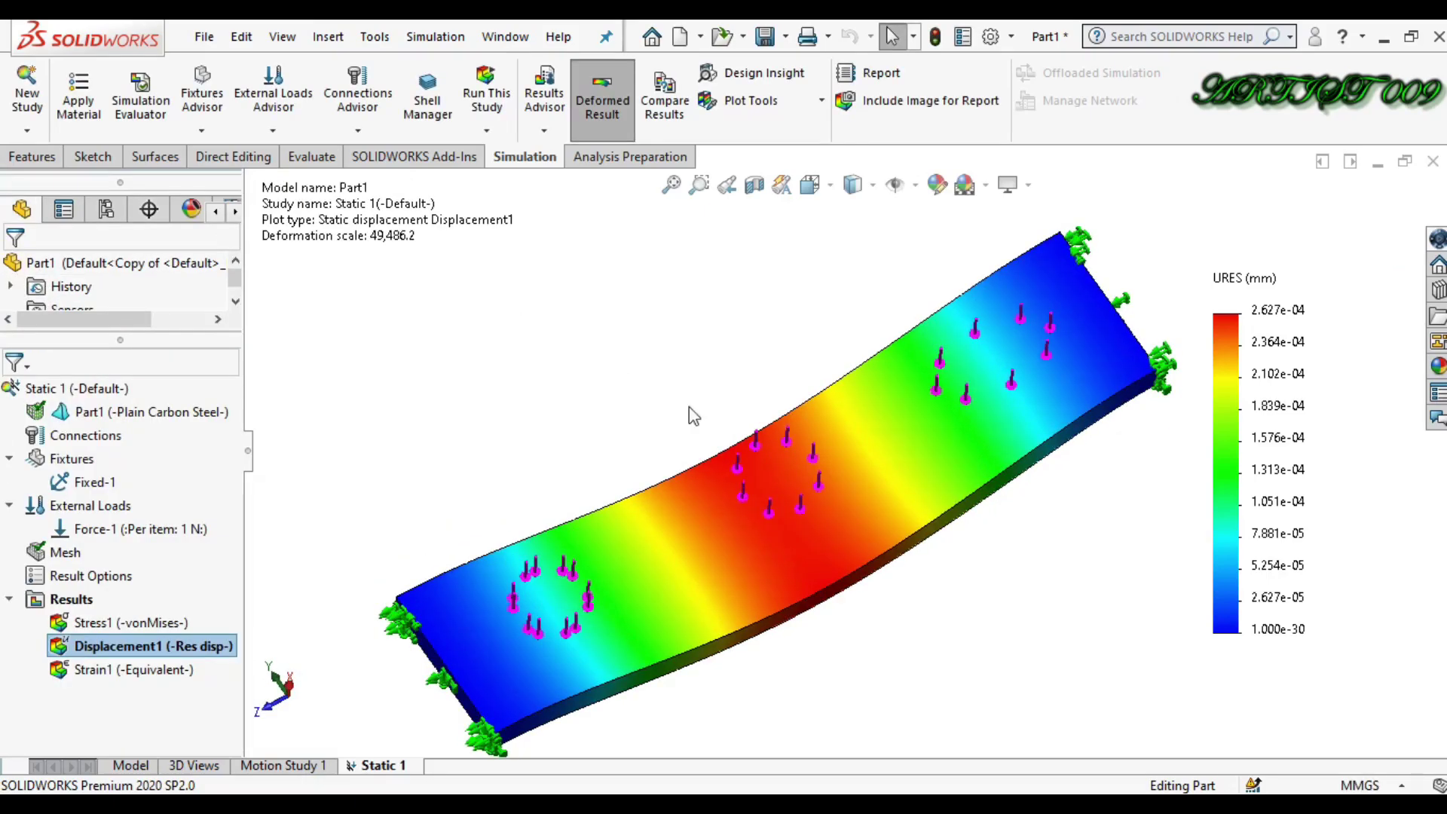
Show the von Mises stress plot, play its animation, and close the animation
scroll(781, 446, "up", 3)
scroll(820, 490, "down", 3)
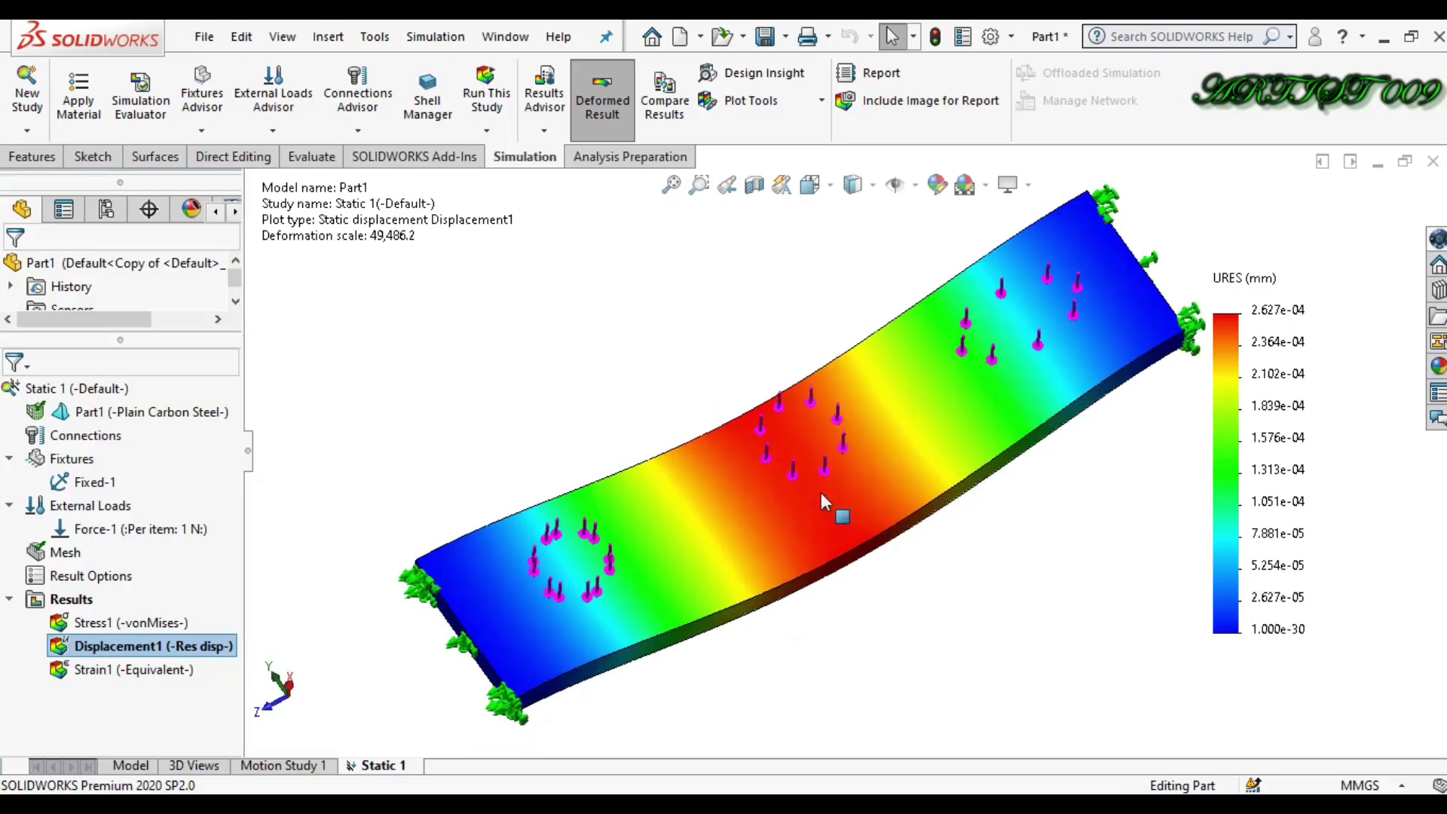
double_click(170, 626)
right_click(172, 625)
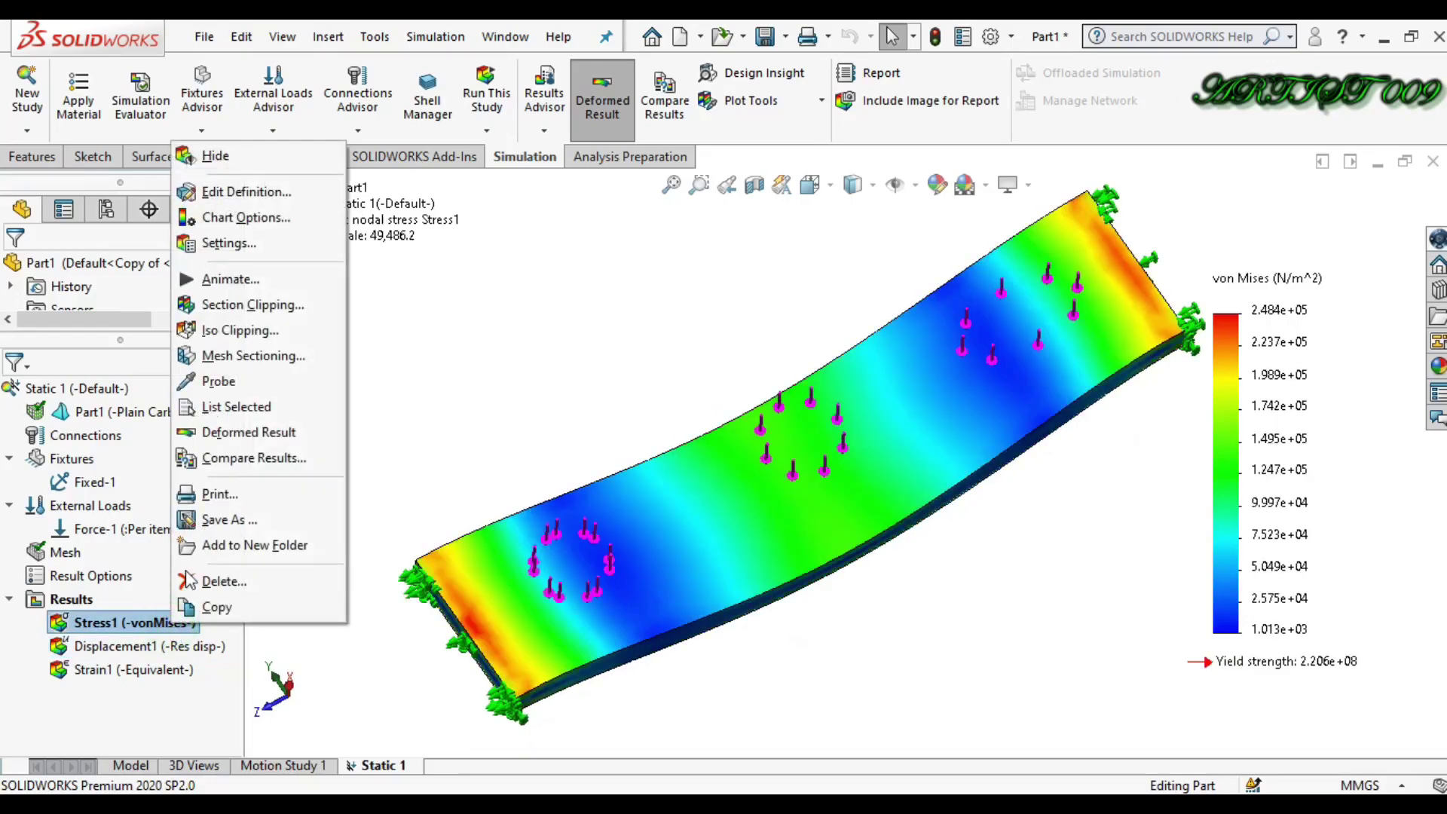
left_click(278, 280)
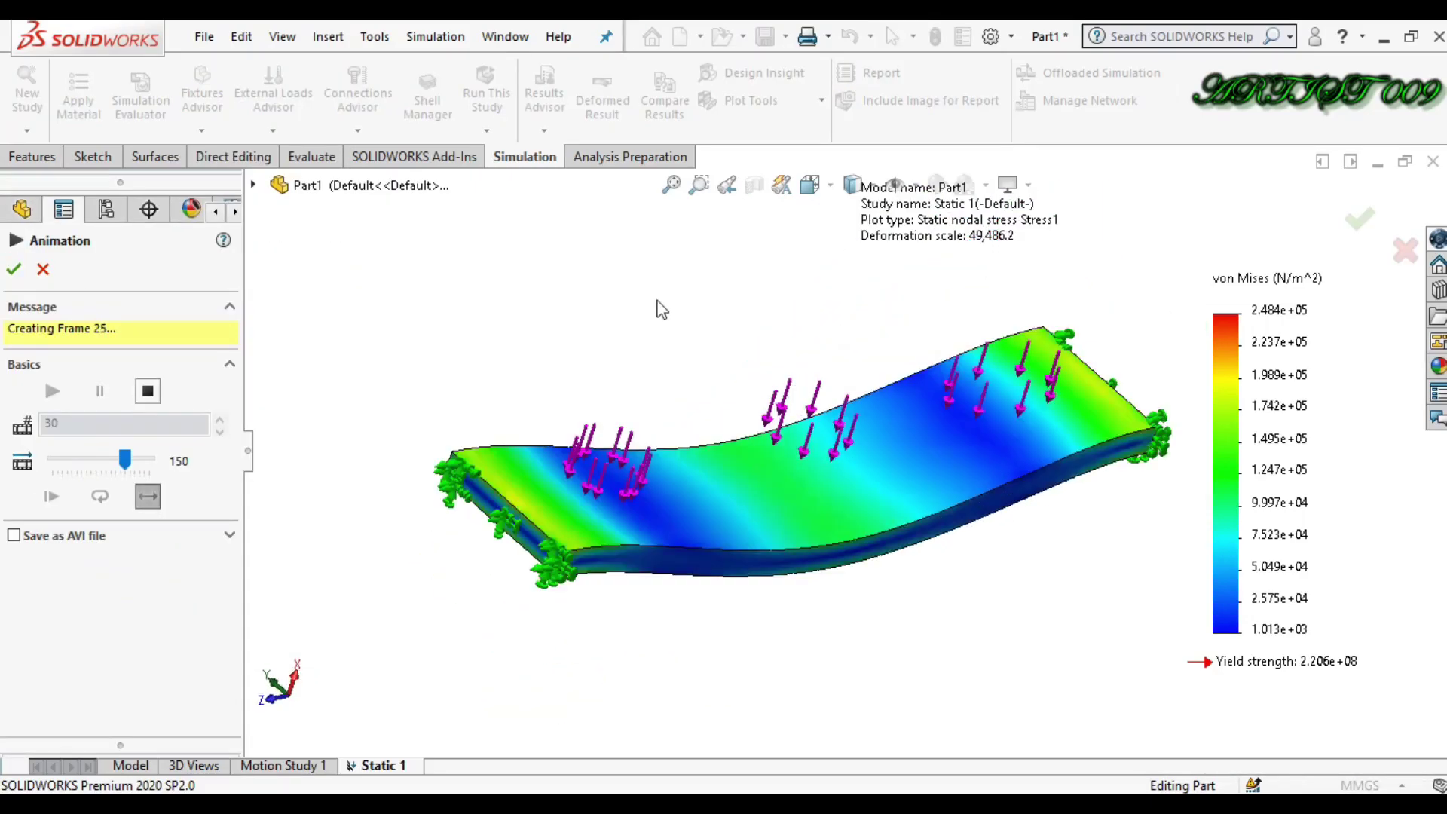
left_click(11, 270)
Return to the part model and roll the feature history back to before Split Line1
left_click(138, 763)
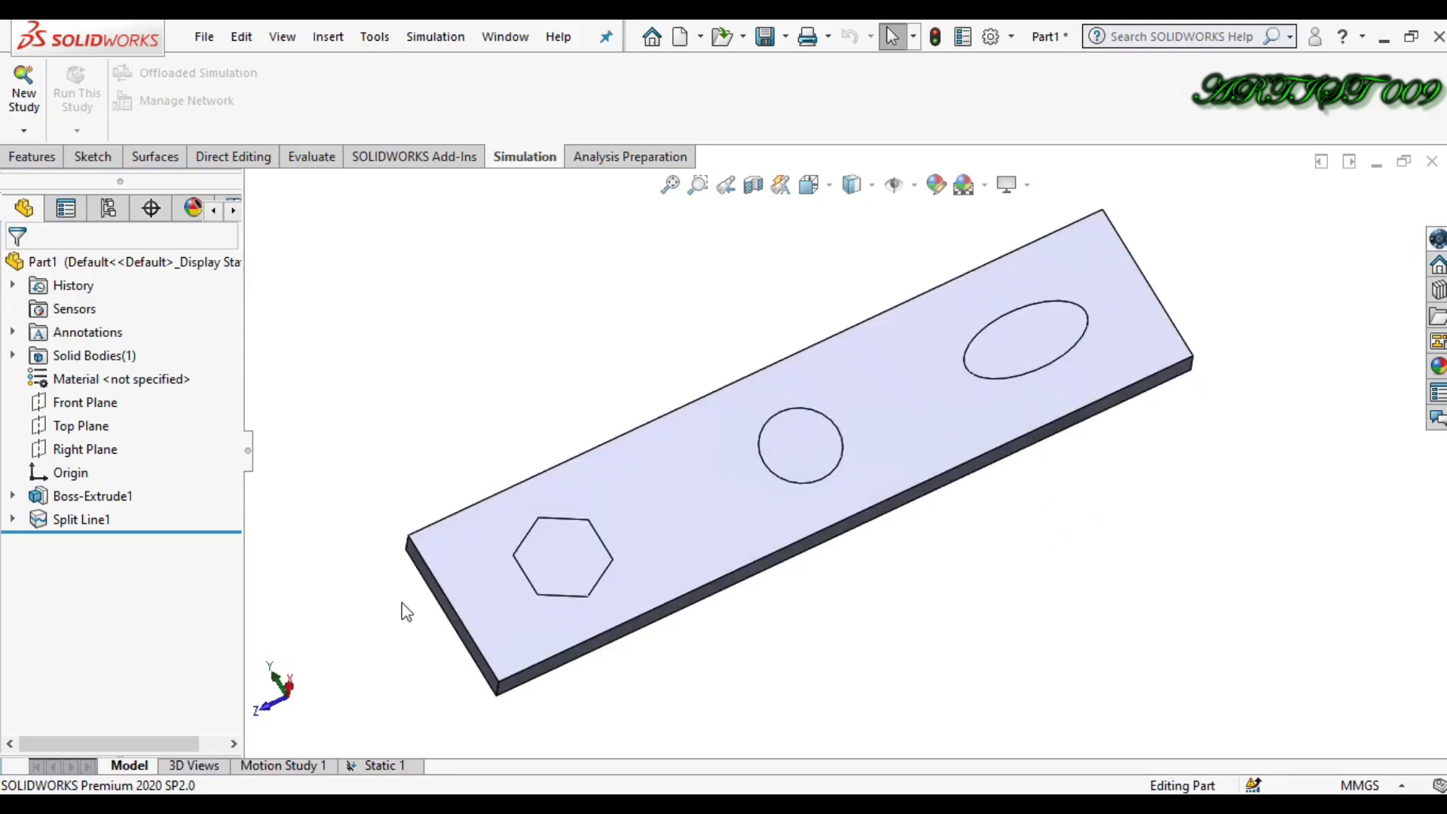
left_click_drag(211, 529, 208, 509)
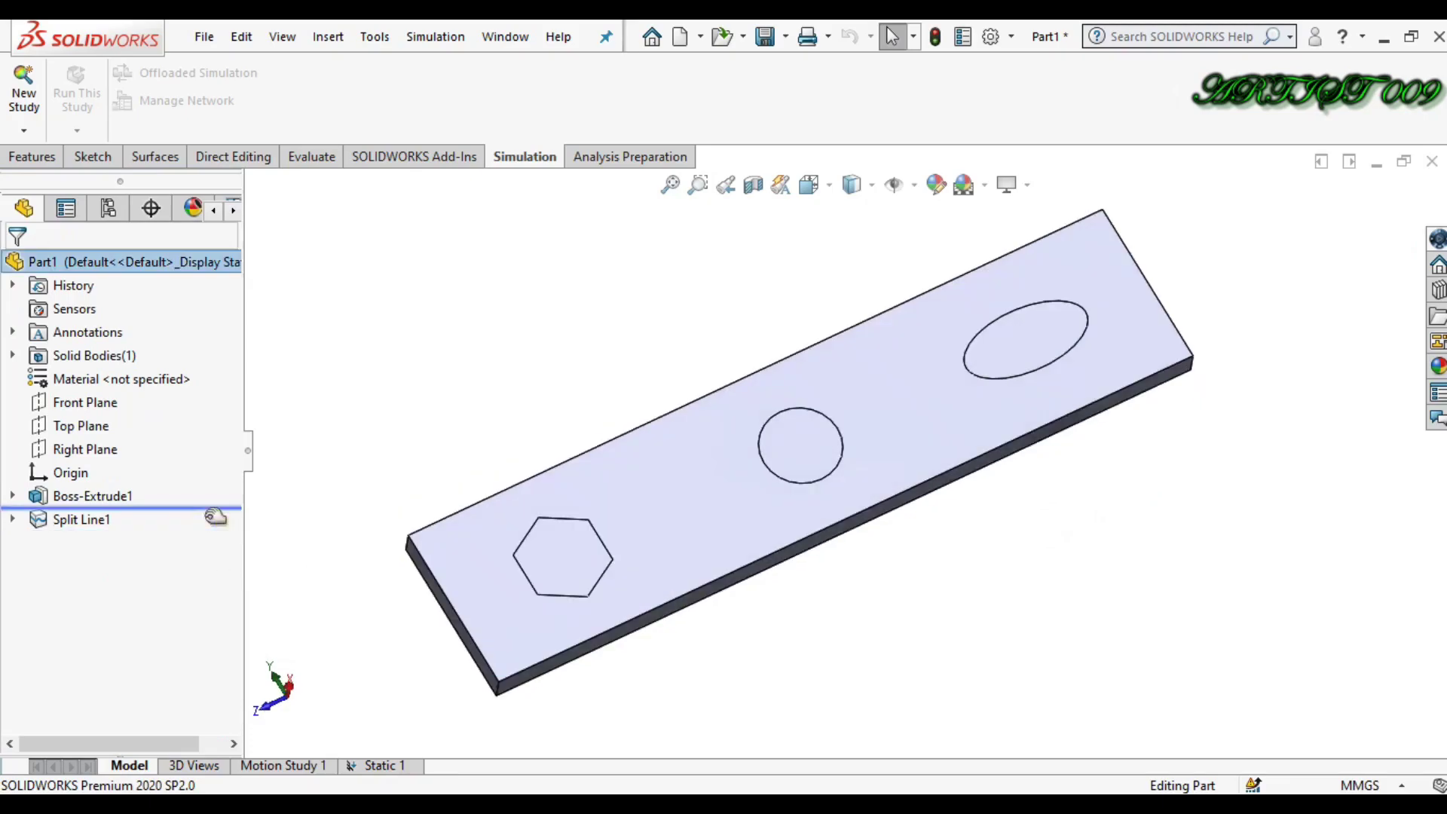
left_click(627, 511)
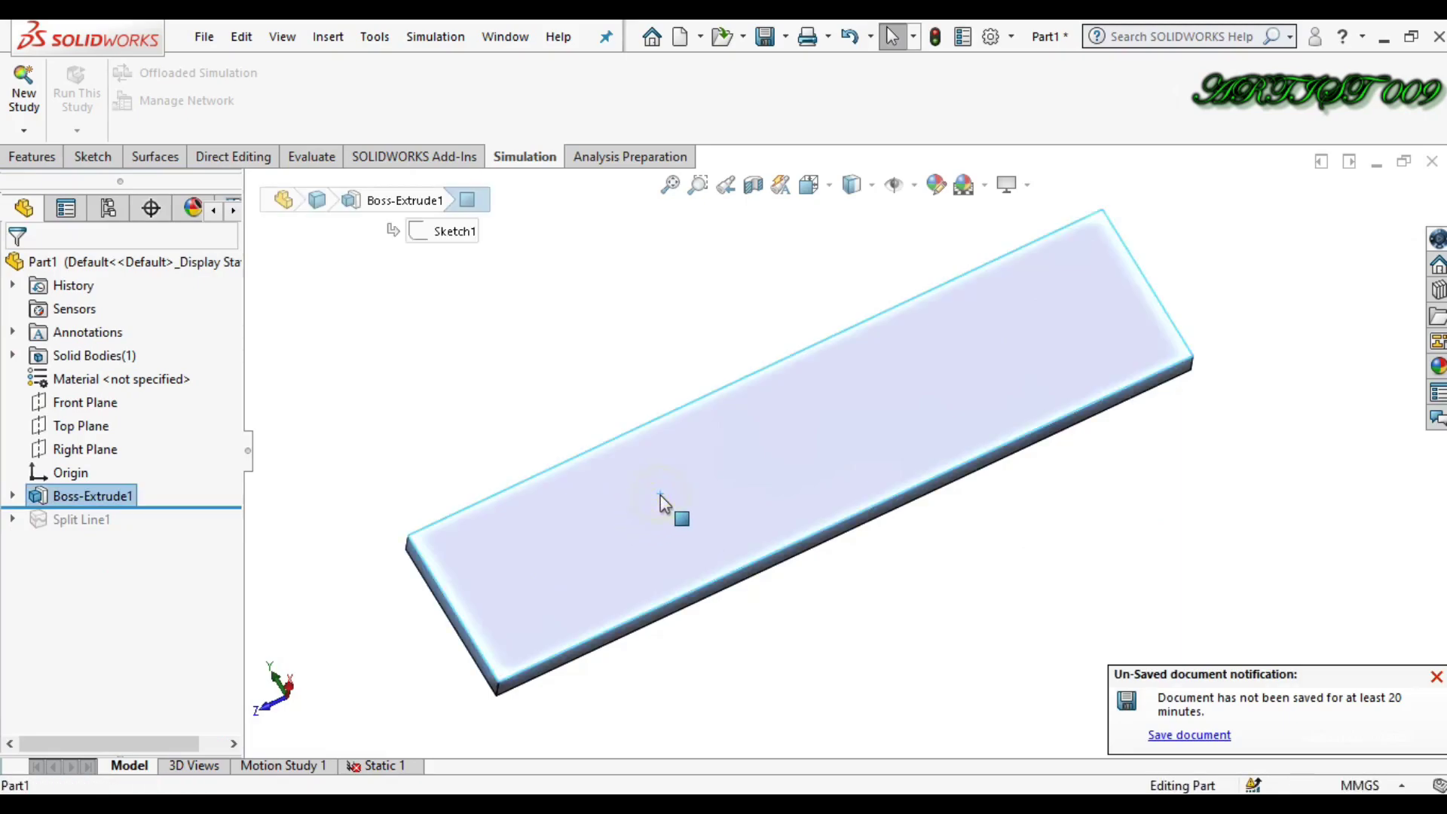
left_click(932, 636)
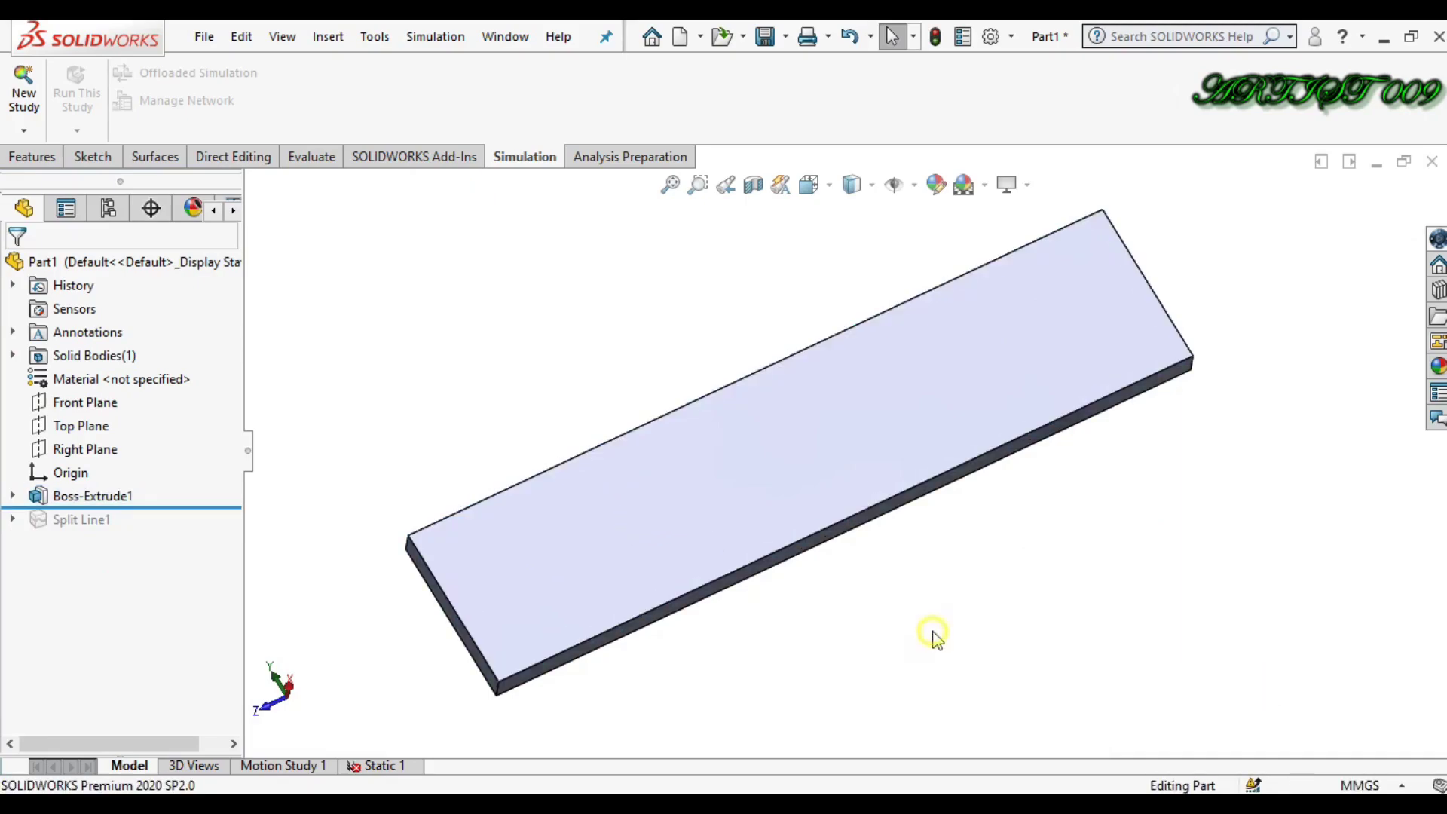
Sketch a circle centred on the origin on the plate's large top face
key("s")
left_click(949, 365)
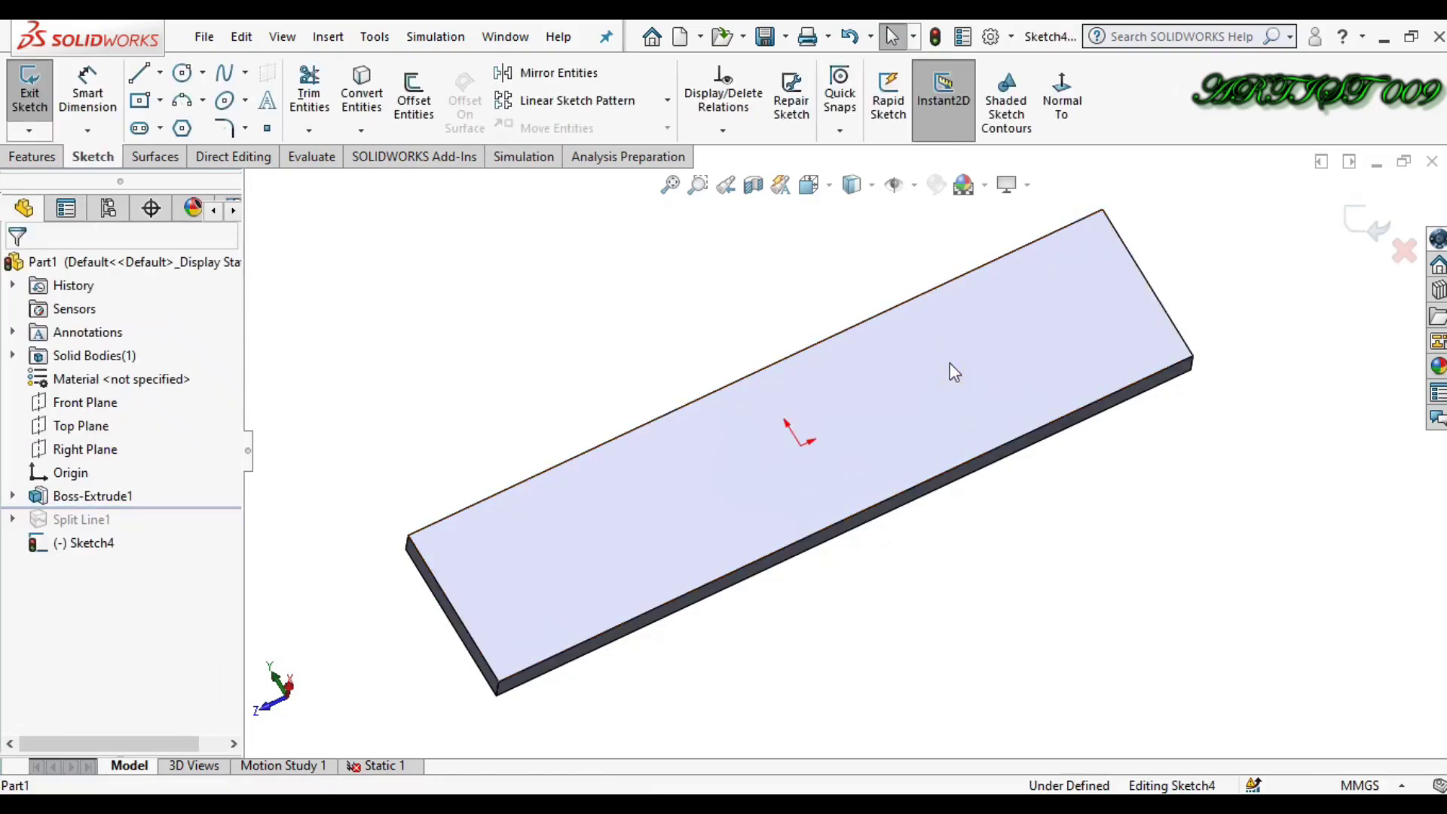
left_click(1060, 99)
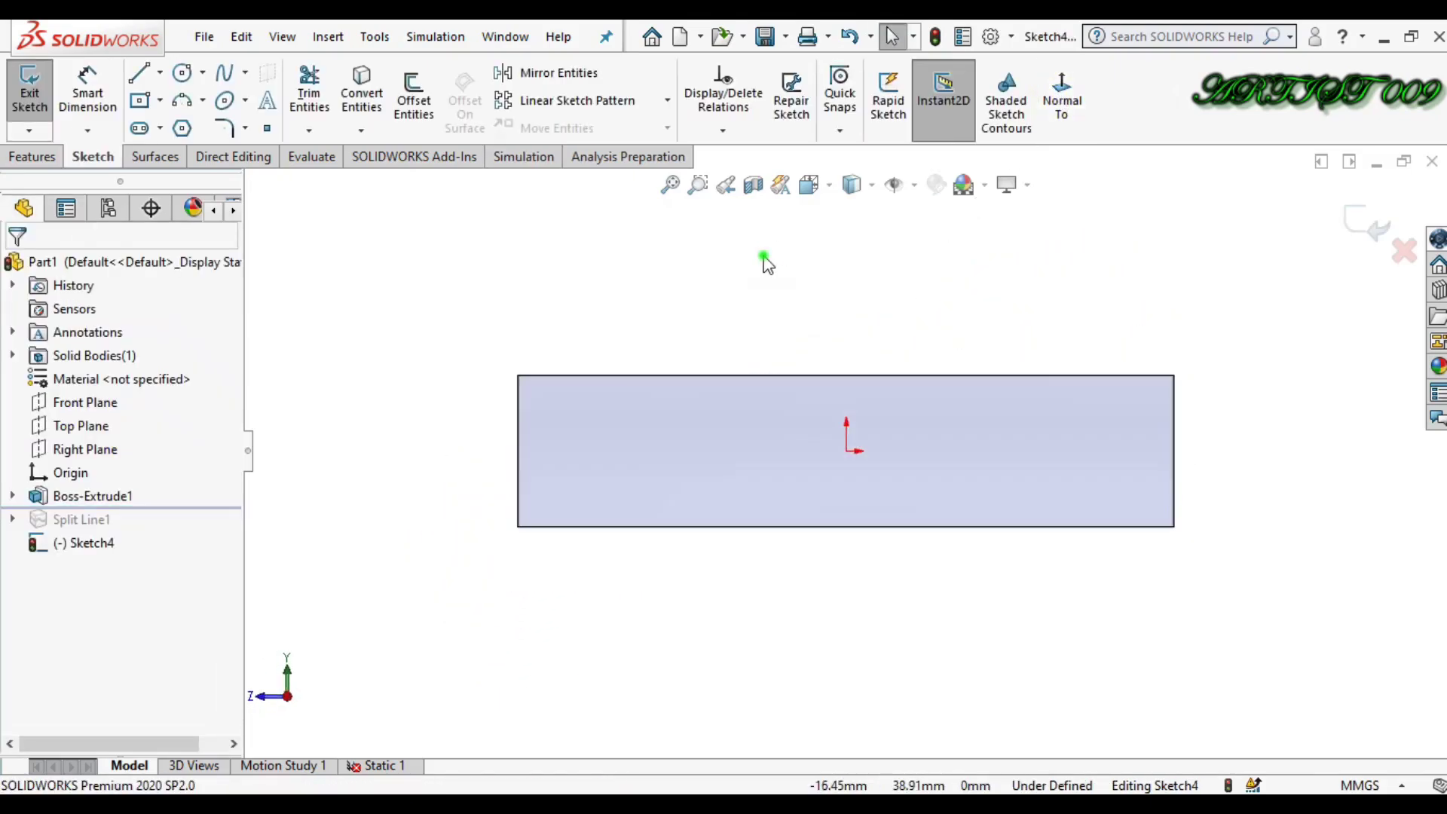
right_click_drag(765, 260, 892, 264)
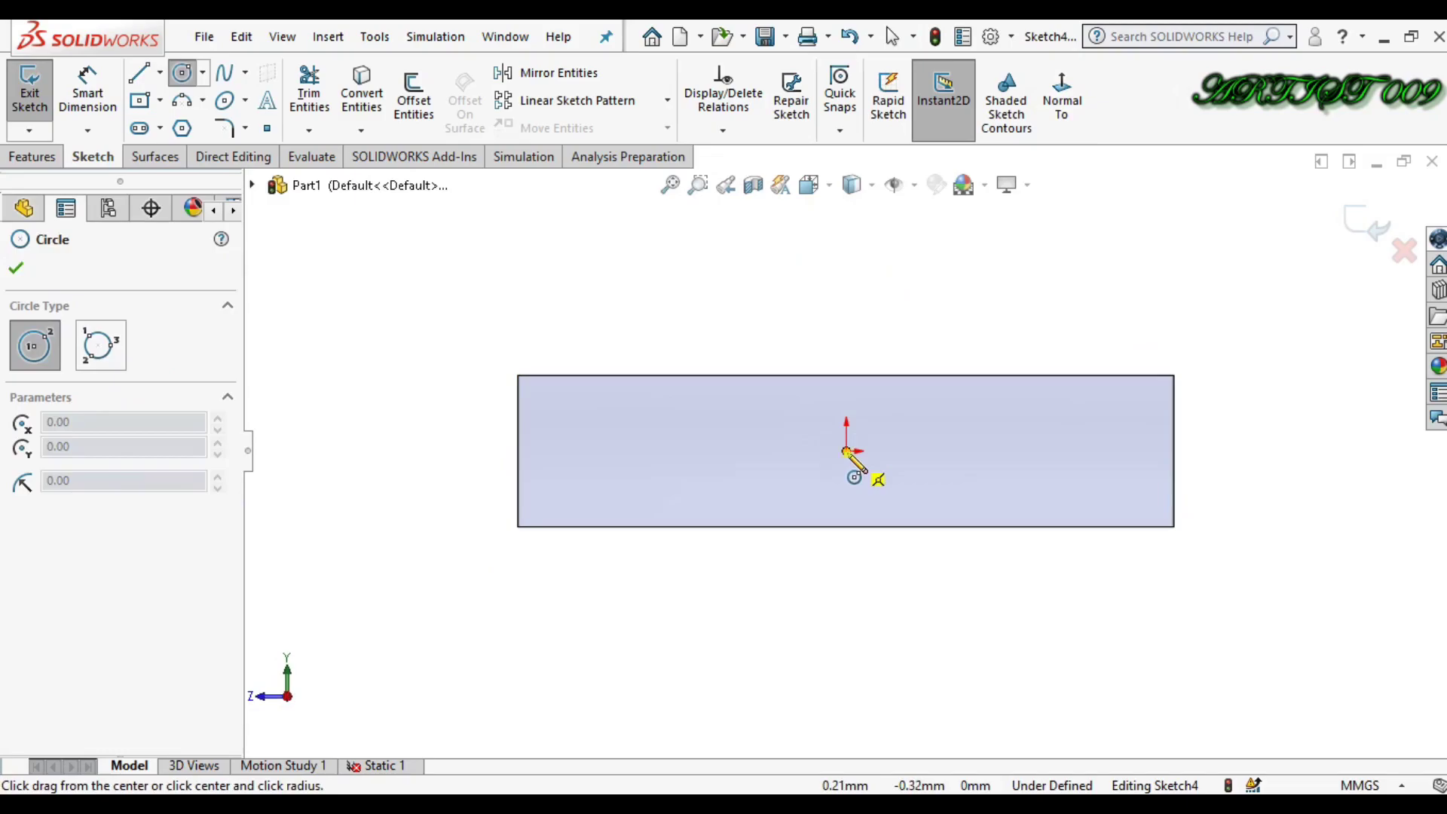
left_click_drag(846, 451, 875, 427)
key("Escape")
key("ctrl+shift+z")
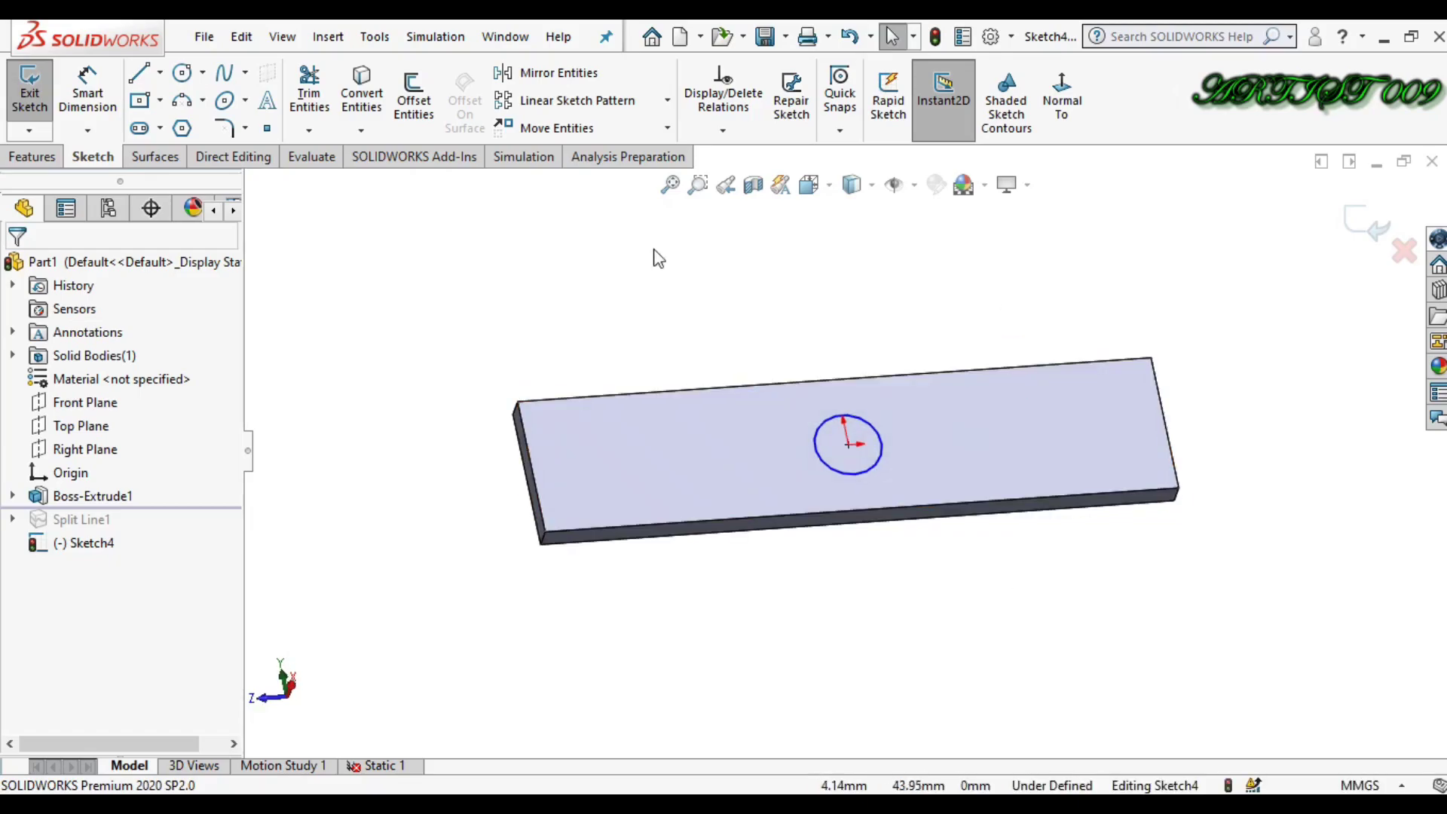
Split the plate's top face with the circle sketch using a projection-type Split Line
left_click(33, 157)
left_click(917, 118)
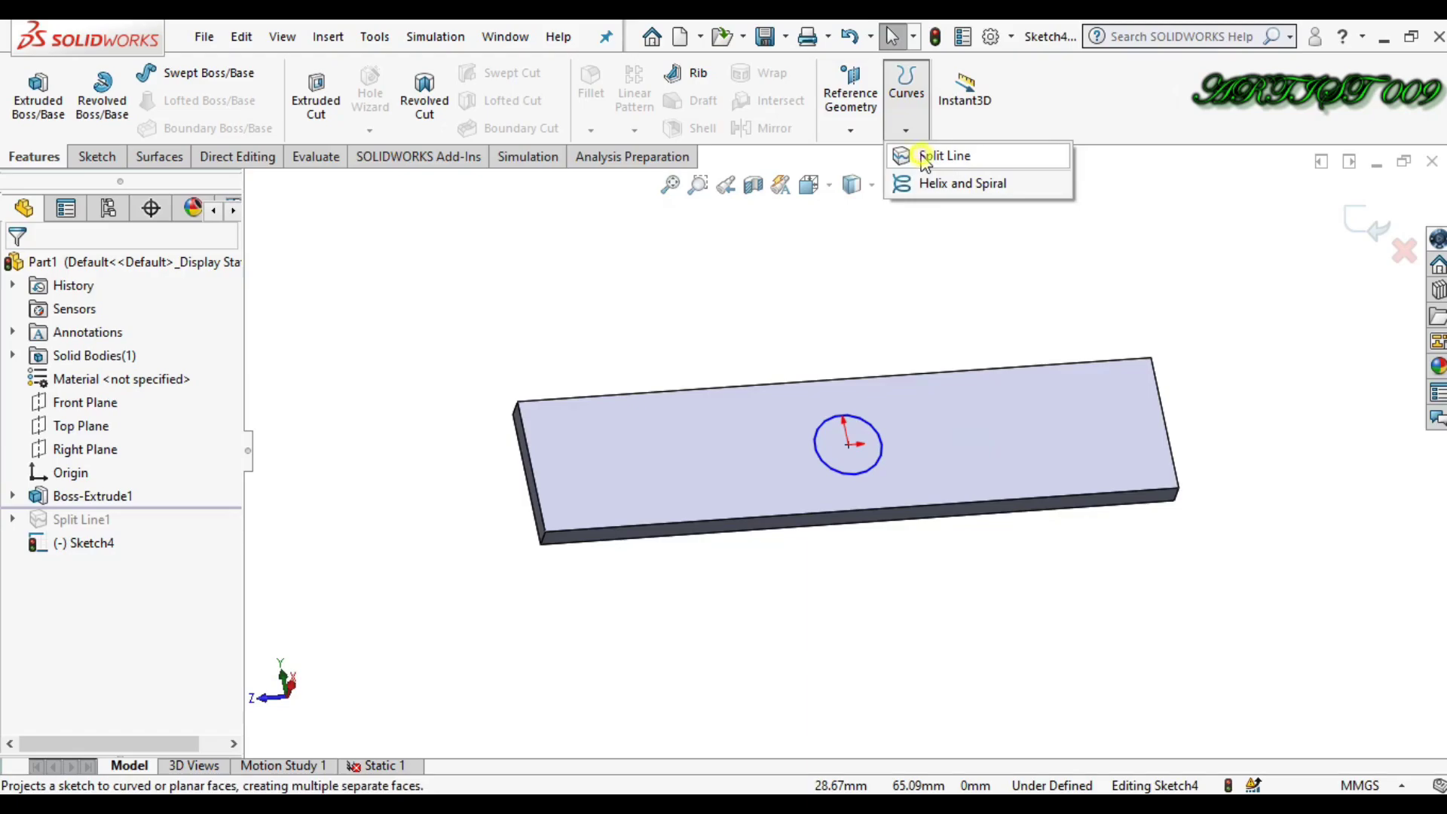
left_click(924, 157)
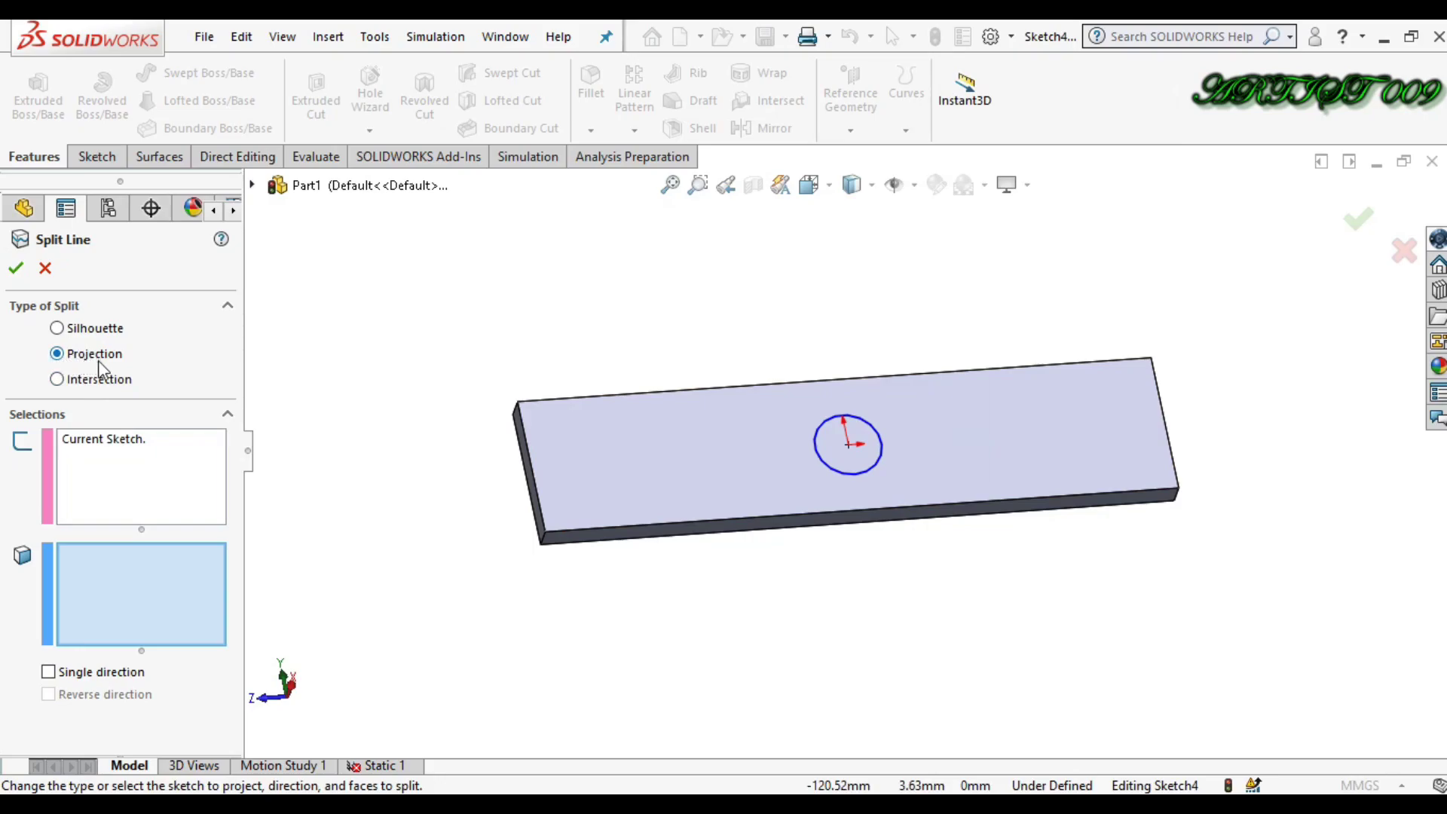
left_click(118, 460)
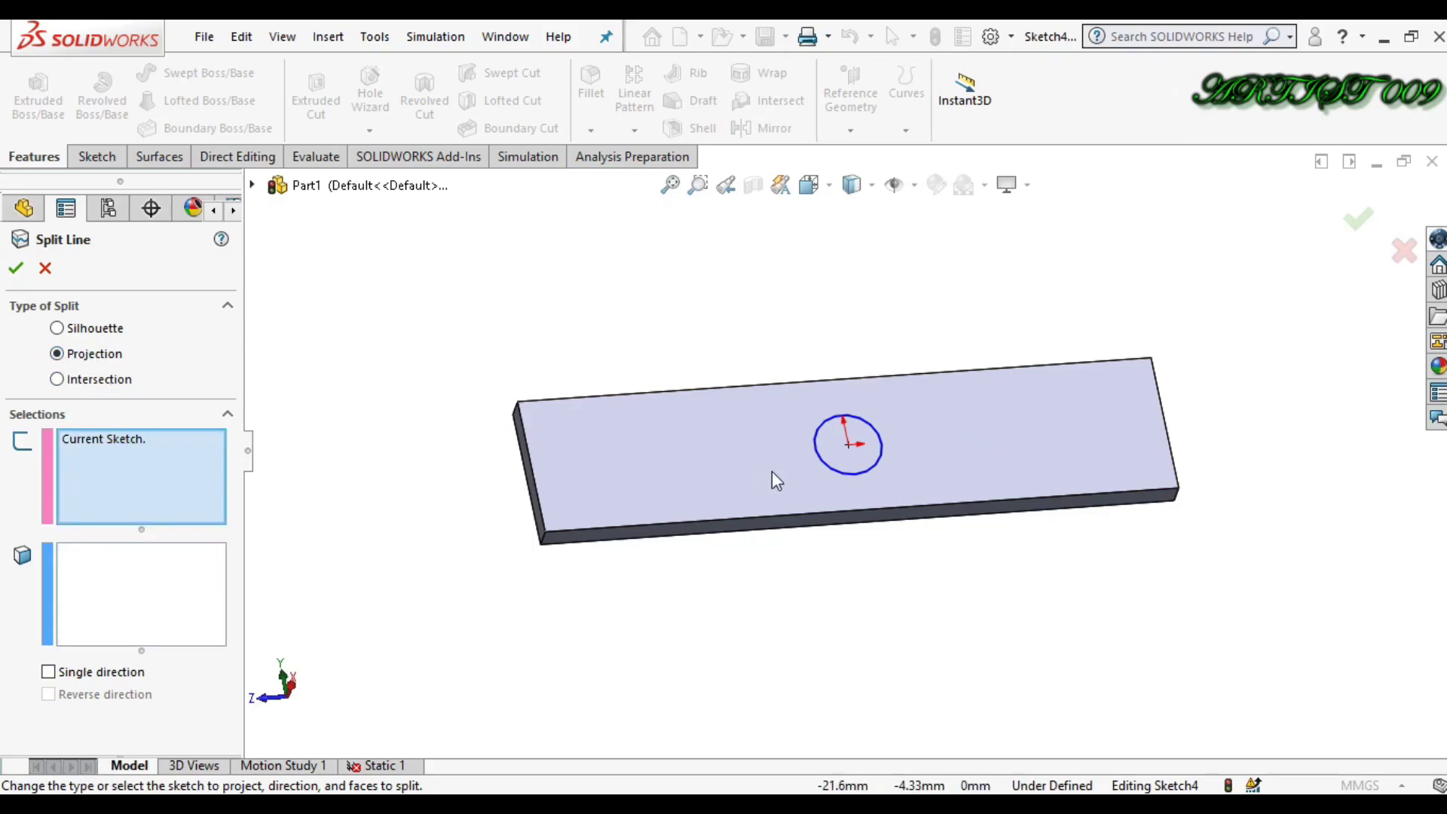
left_click(195, 612)
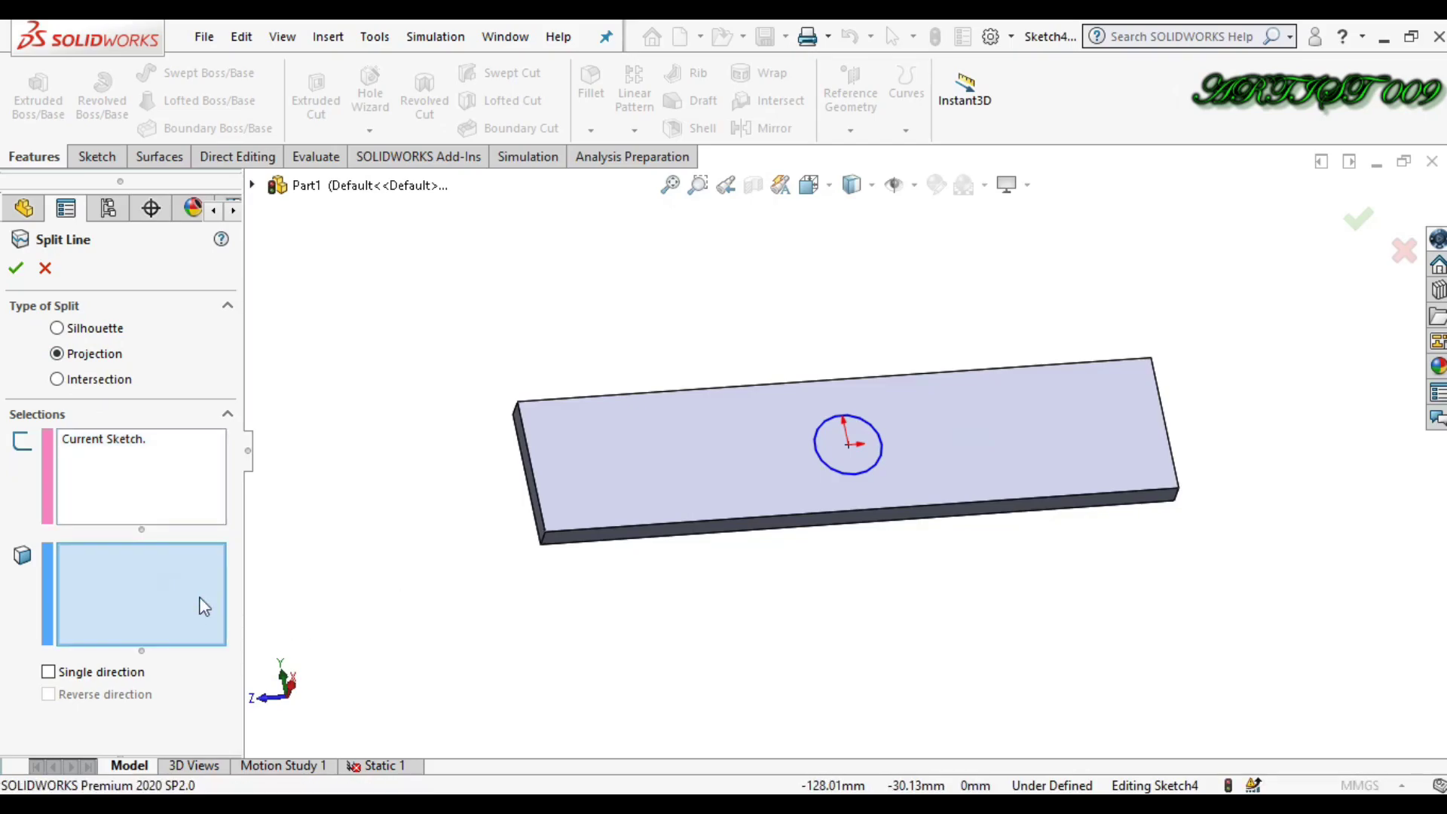
left_click(671, 497)
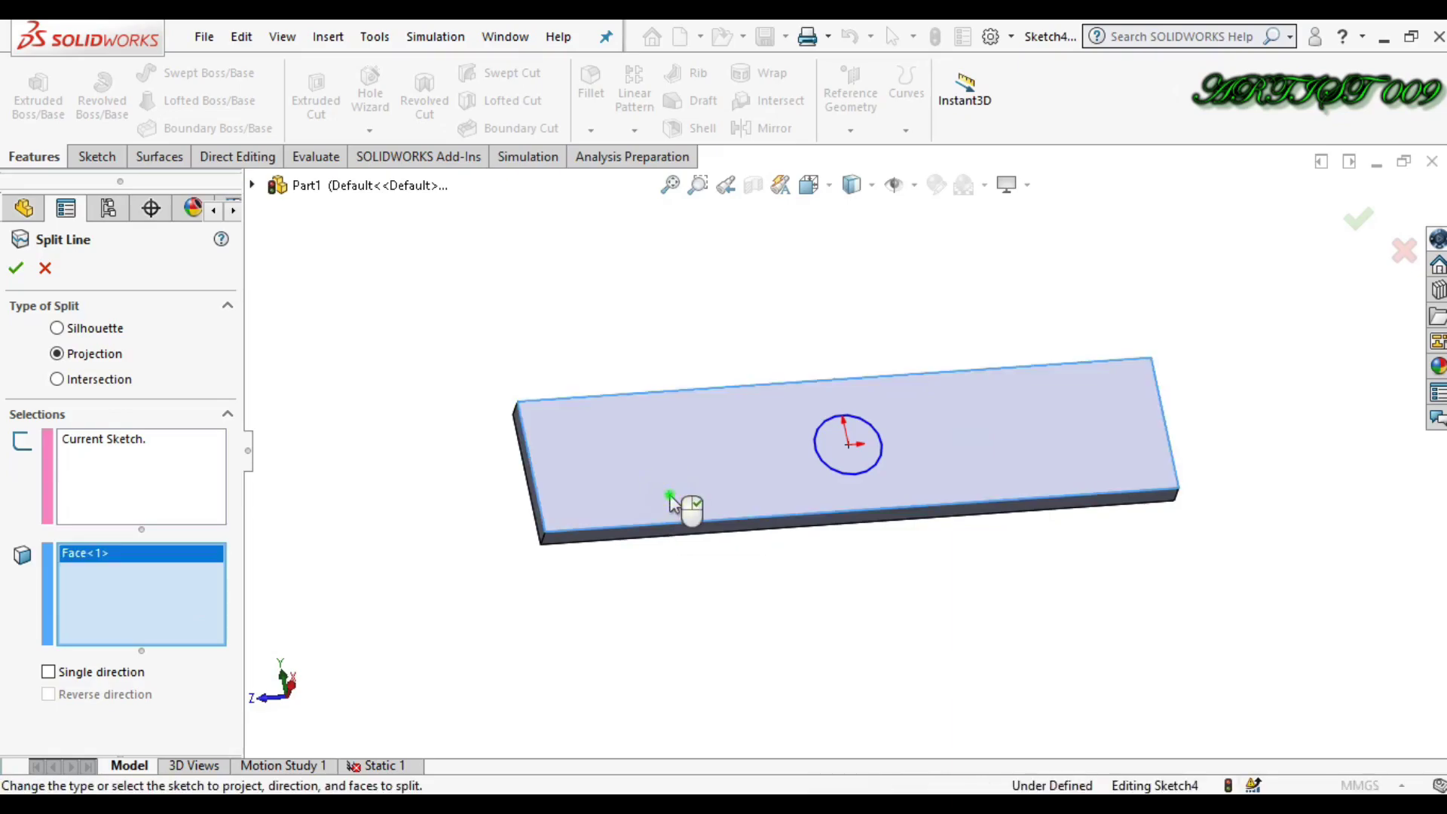
right_click(671, 499)
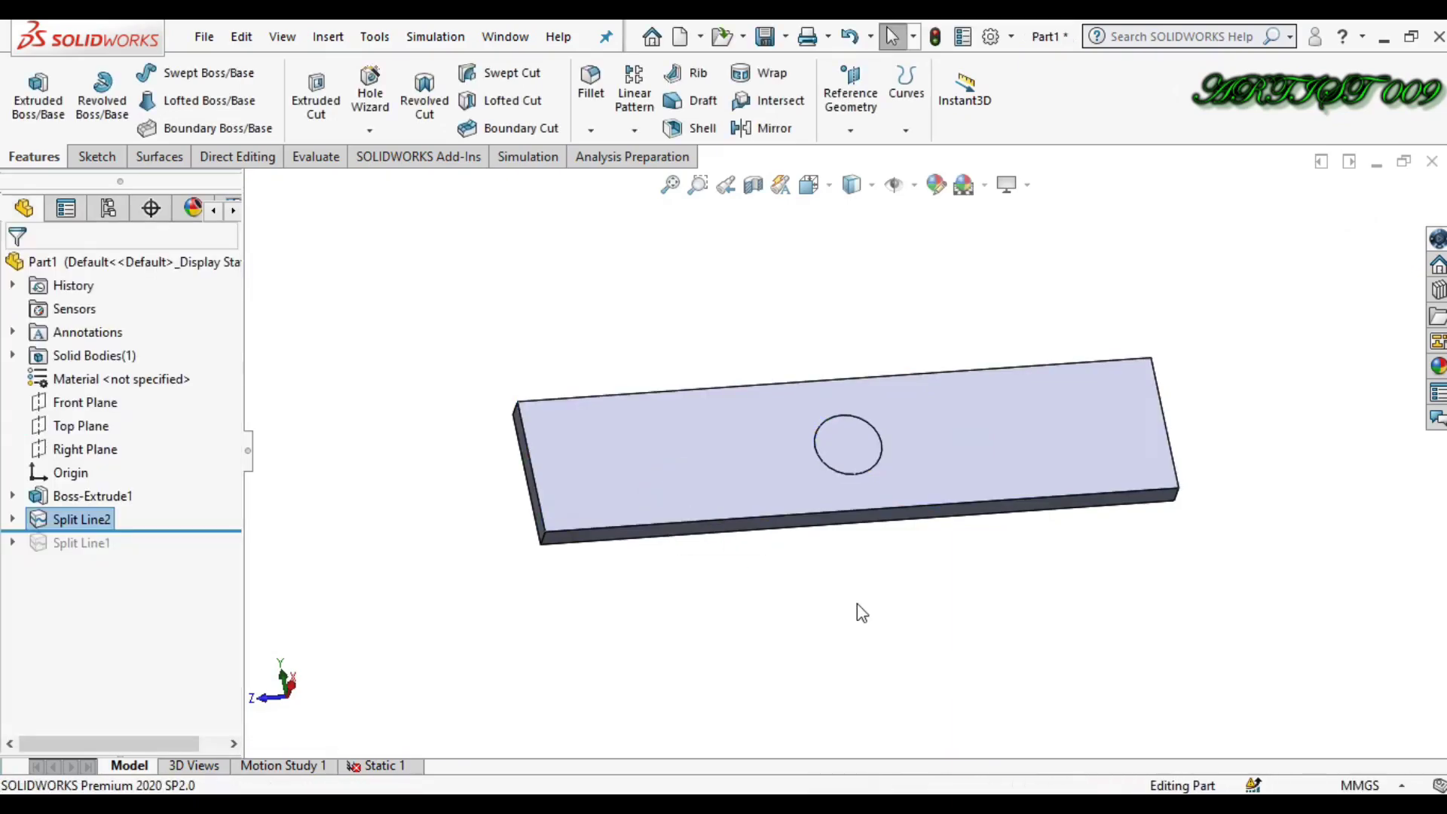
Select the circular area to check that it is a separate face on the plate
left_click(863, 449)
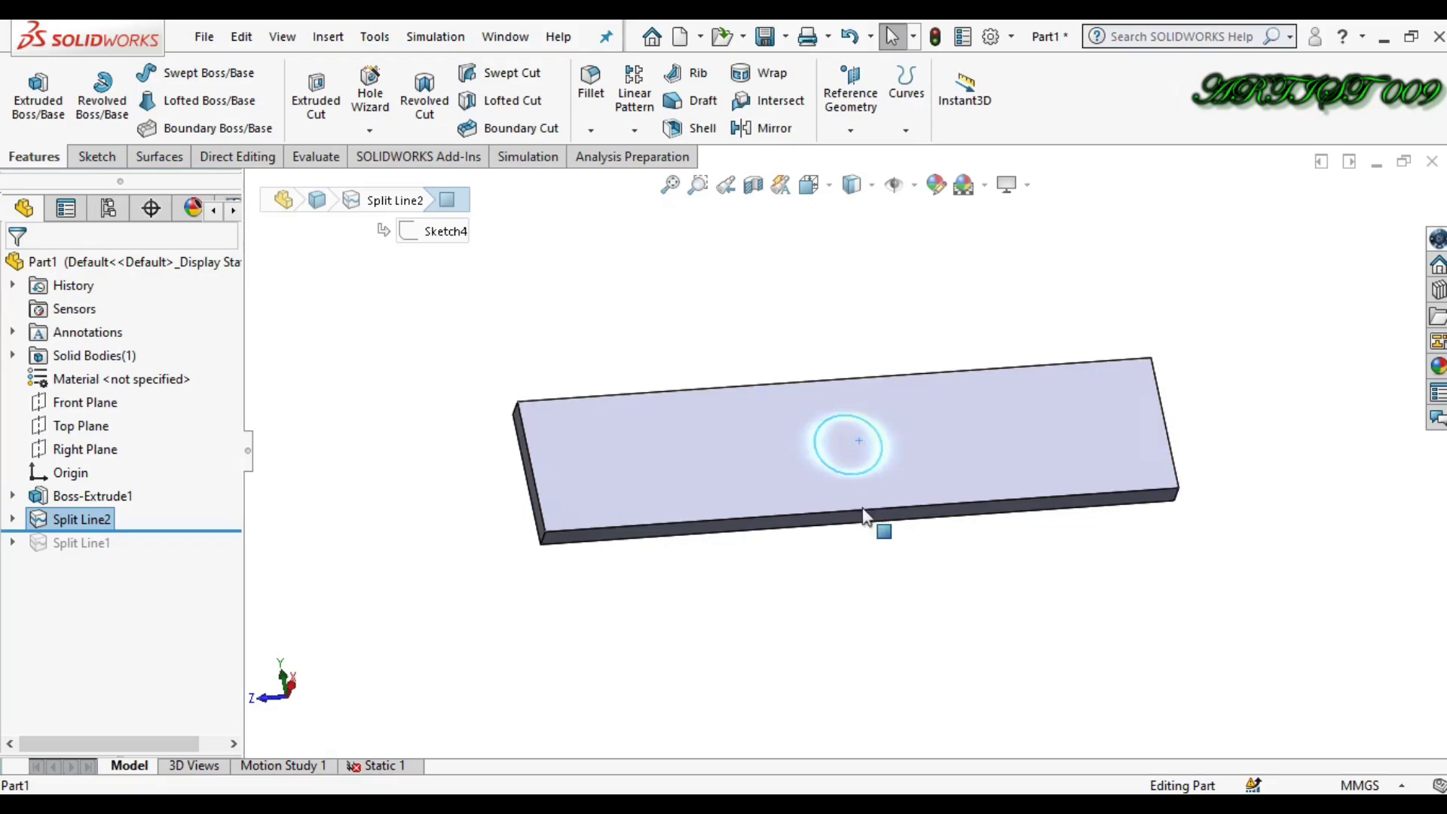
left_click(882, 582)
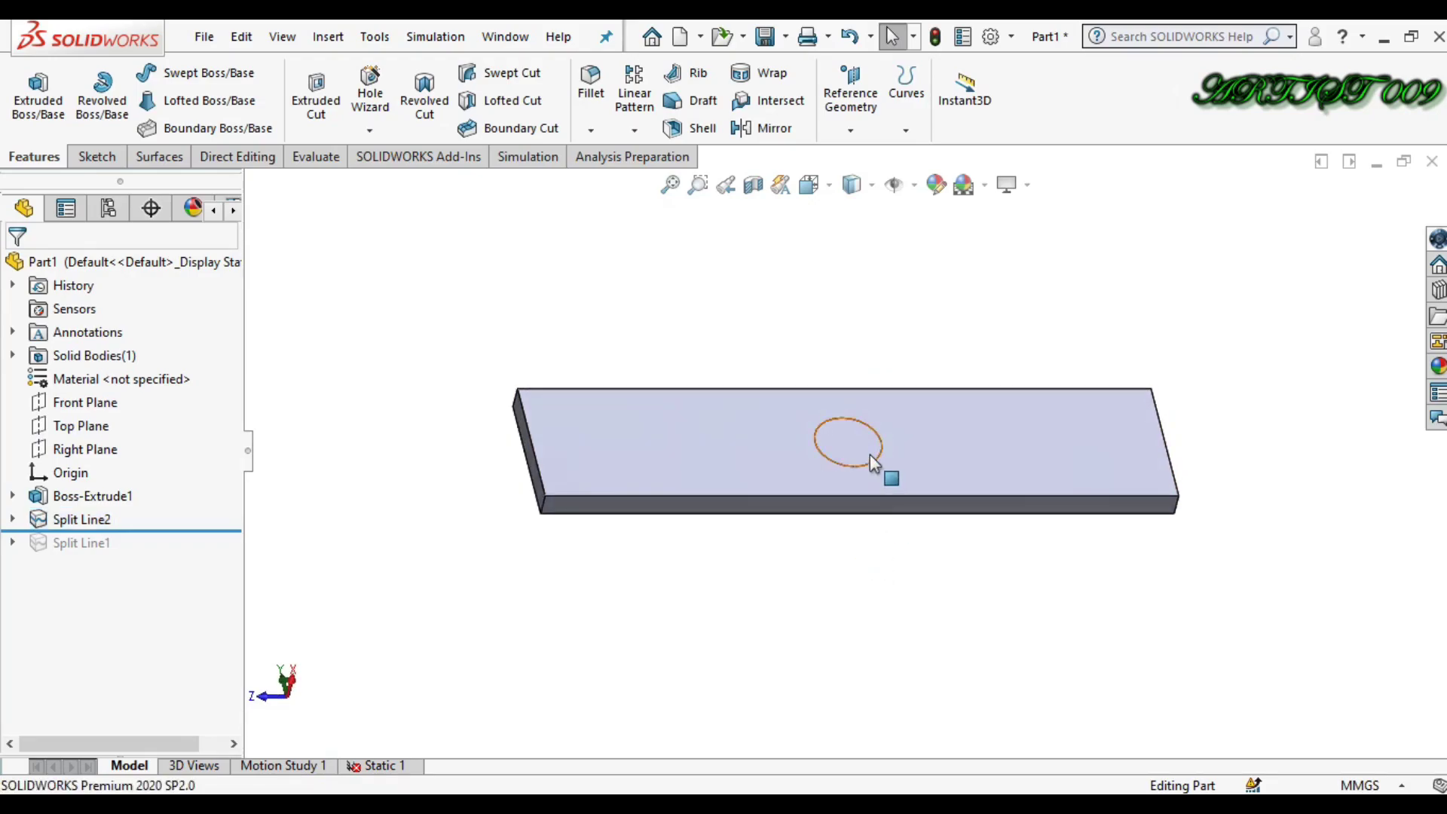
scroll(869, 454, "down", 5)
left_click(776, 373)
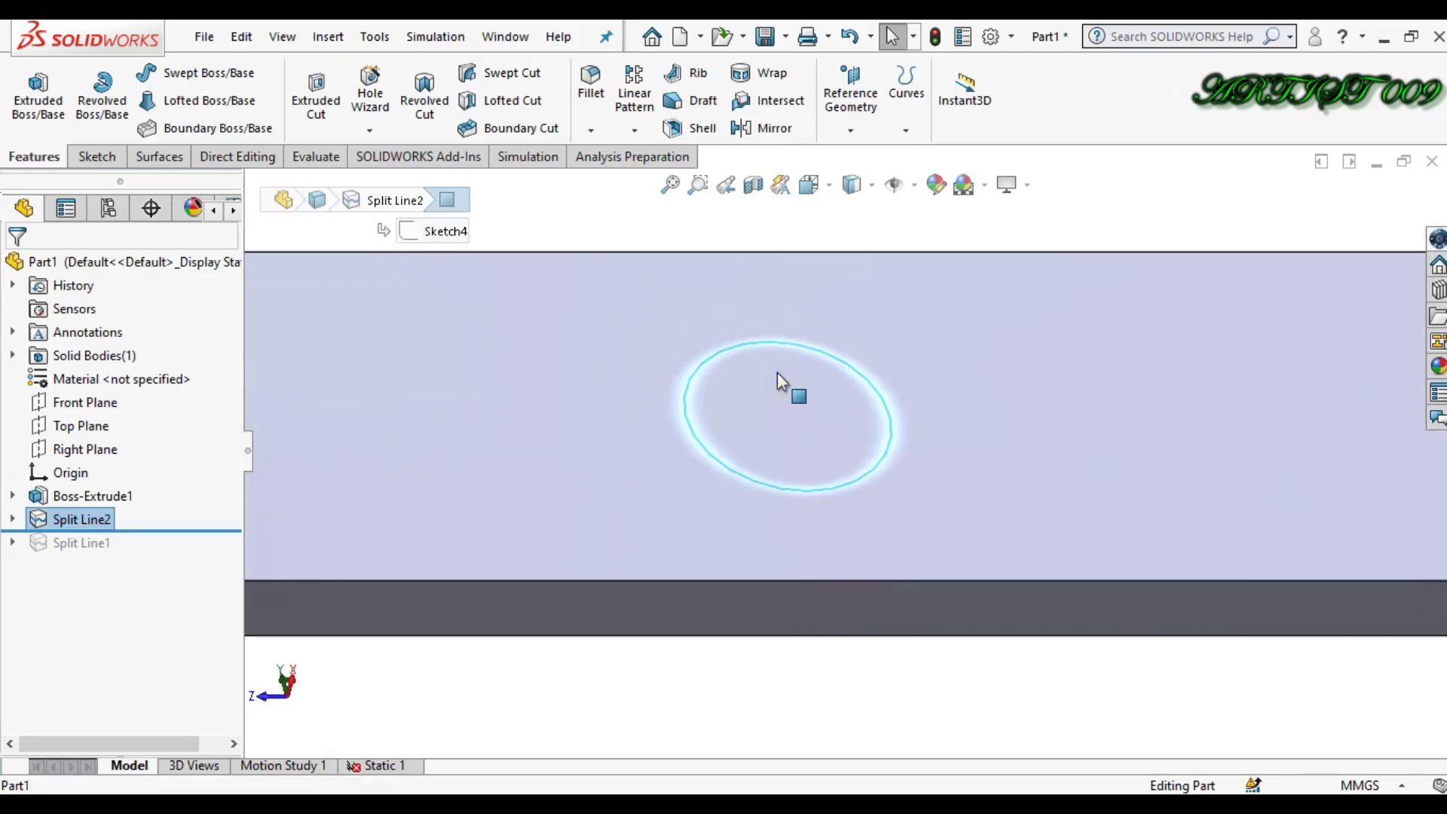
key("f")
left_click(904, 309)
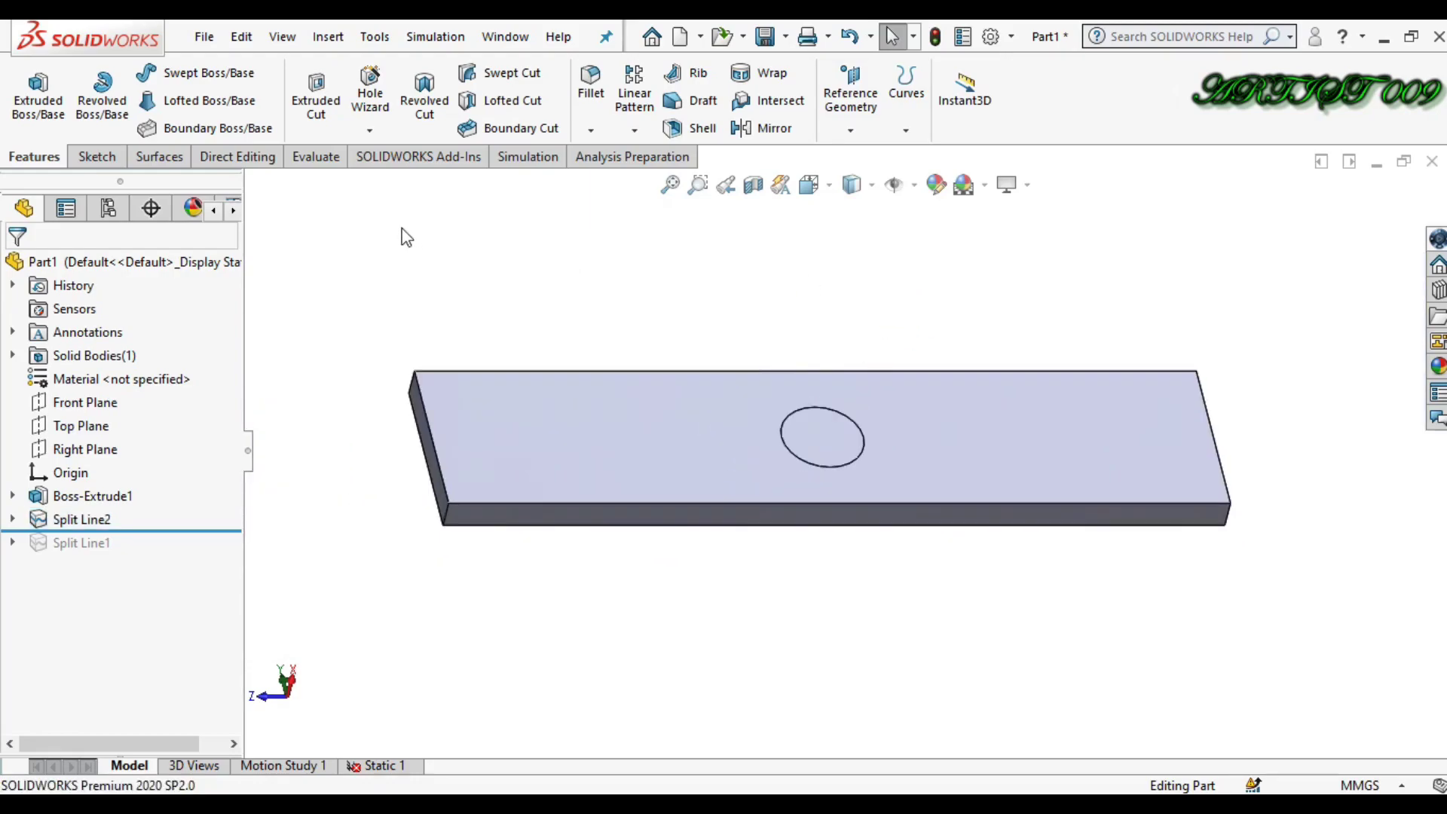
Sketch a horizontal ellipse with radii of about 13.3 and 6 mm on the top face, centred about 31.6 mm beside the circle
left_click(678, 442)
left_click(1072, 114)
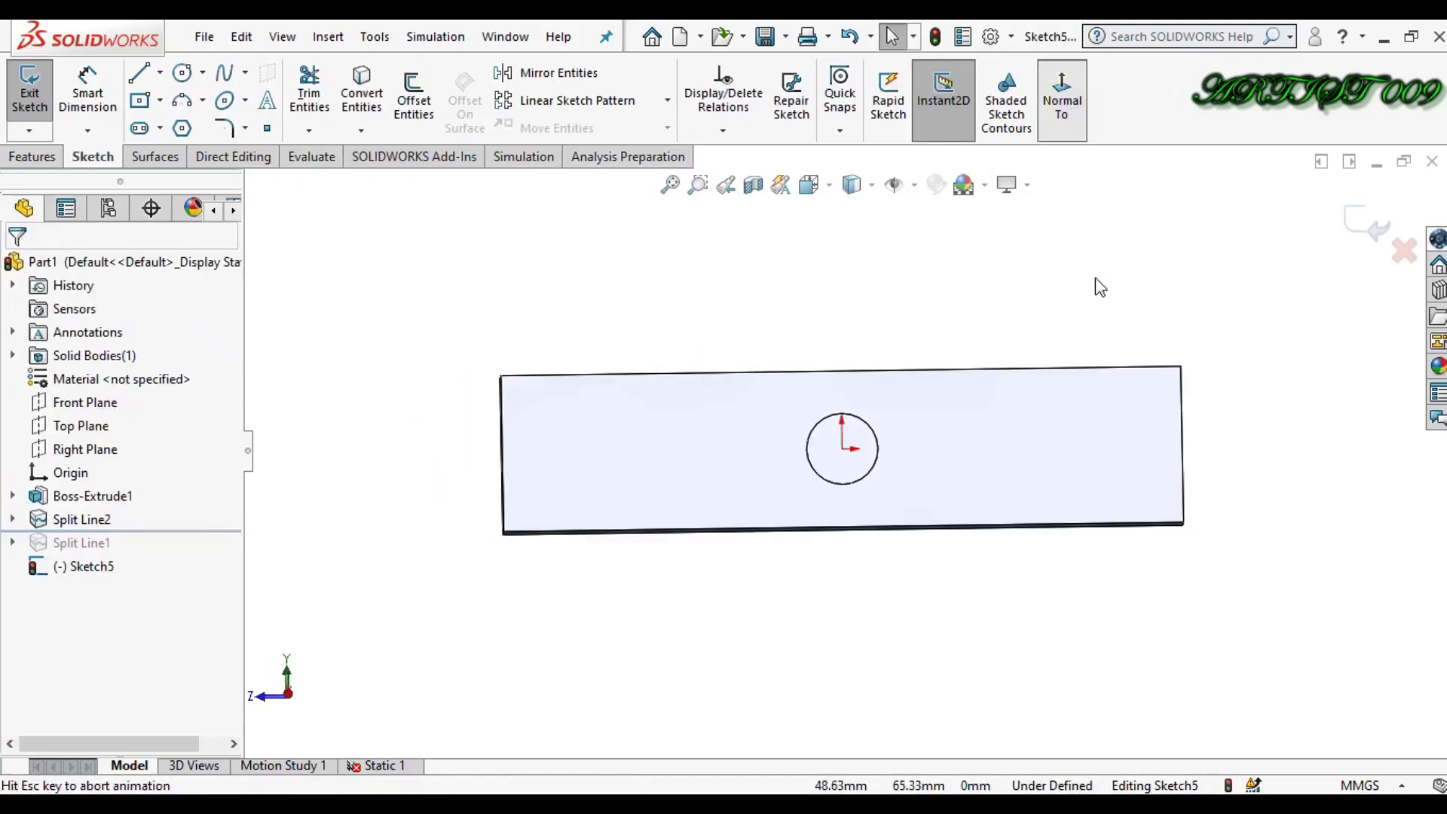
right_click(1042, 273)
left_click(811, 309)
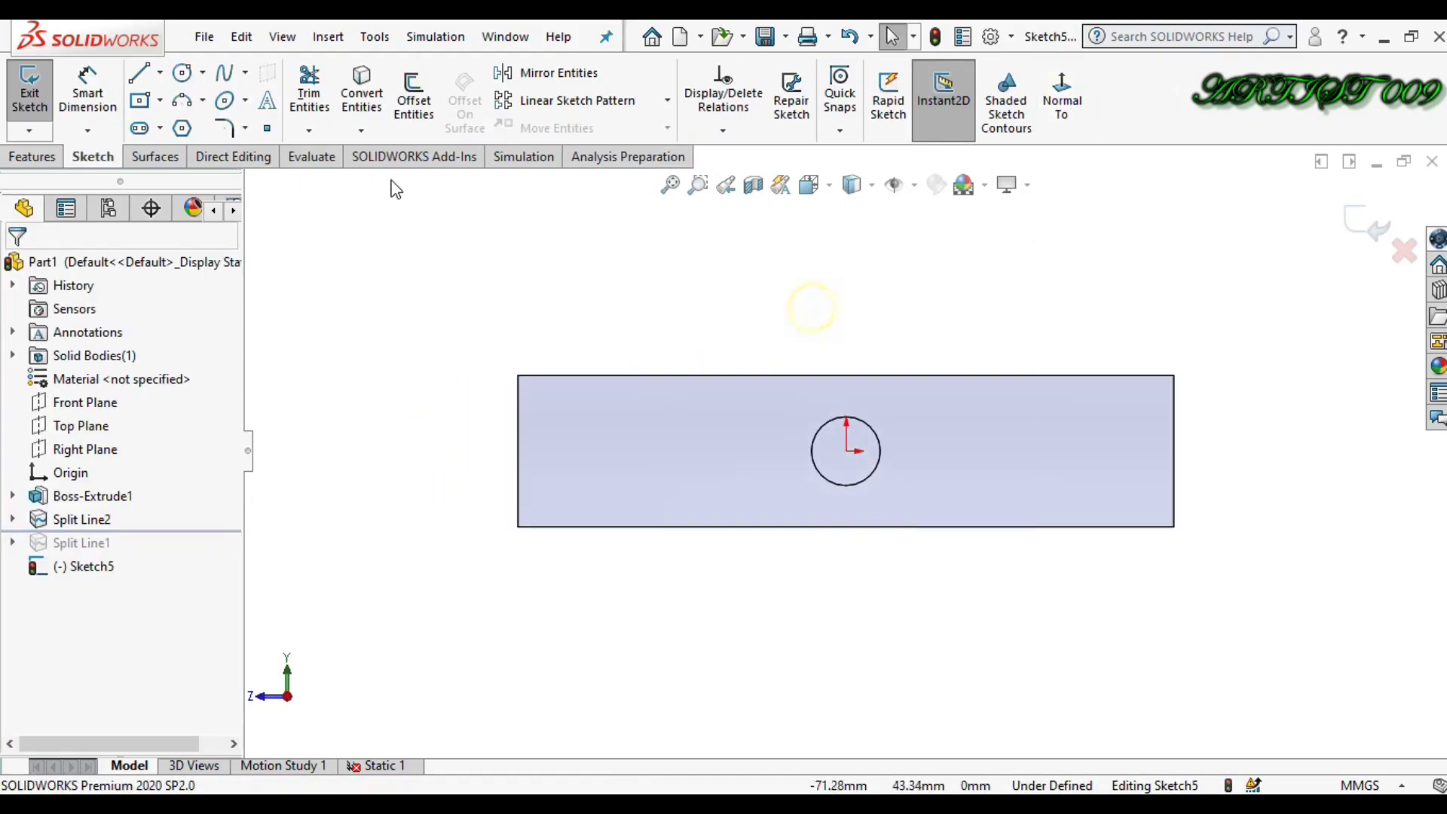
left_click(220, 104)
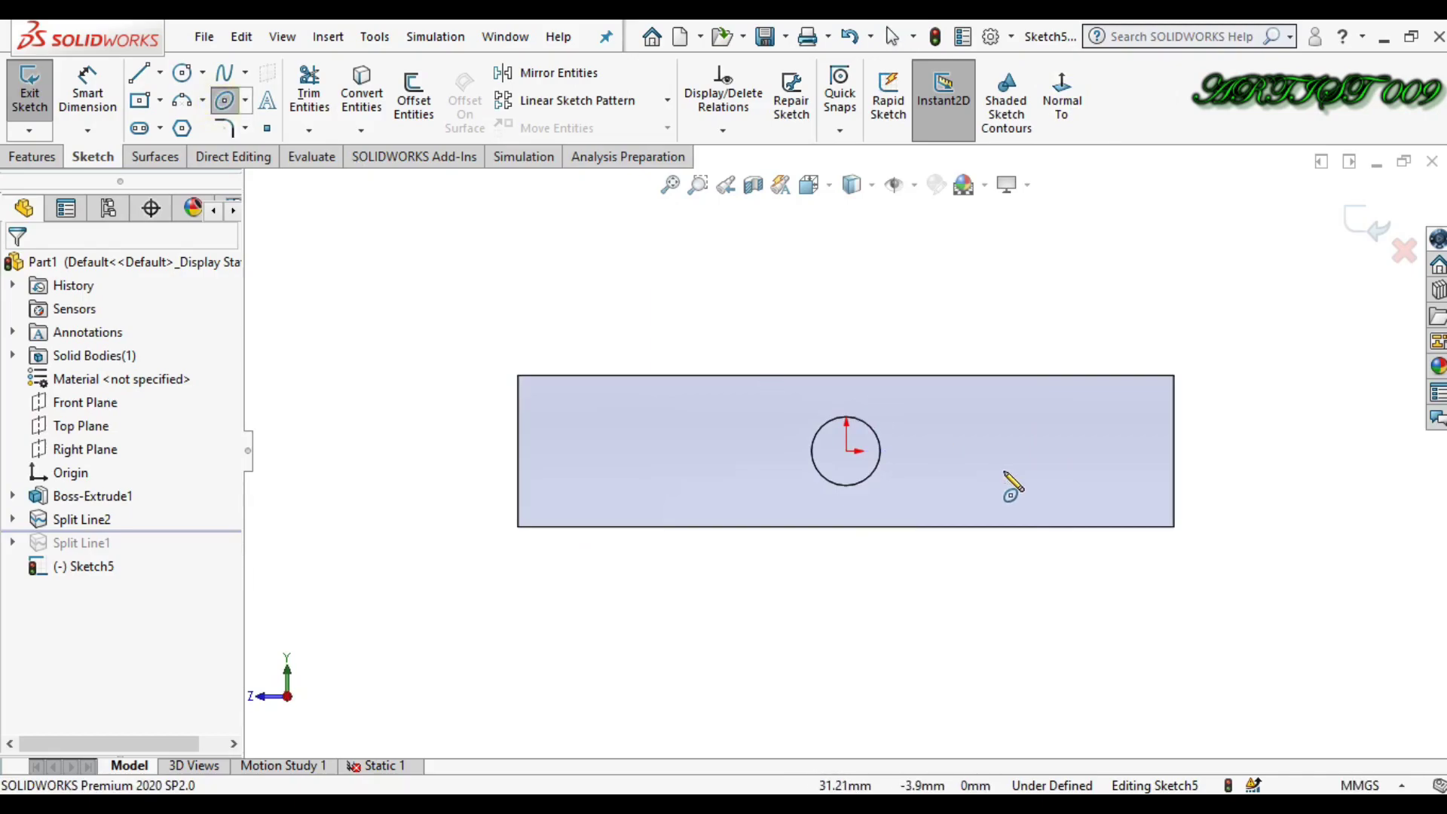
left_click(1006, 450)
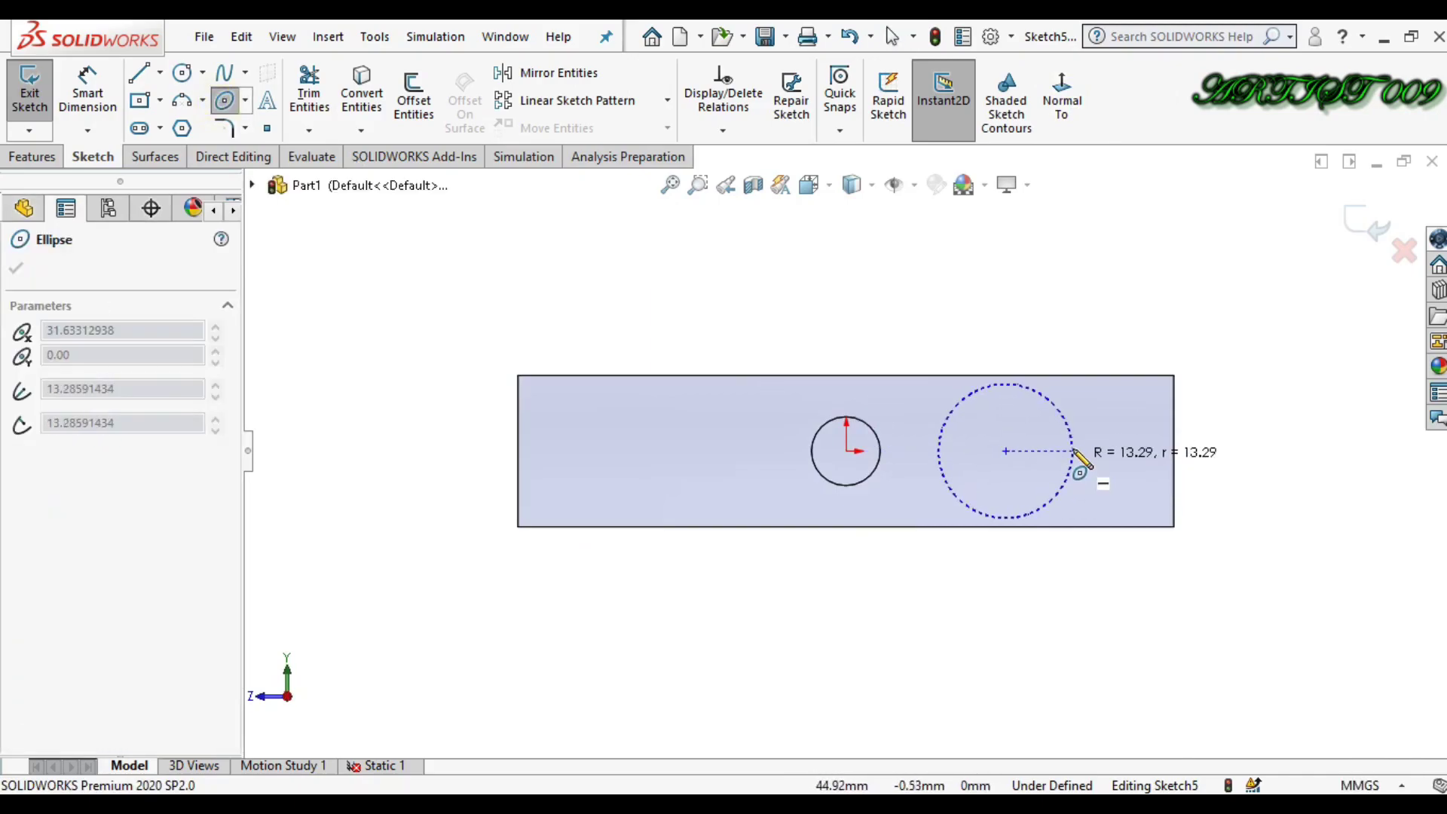
left_click(1084, 455)
left_click(1082, 416)
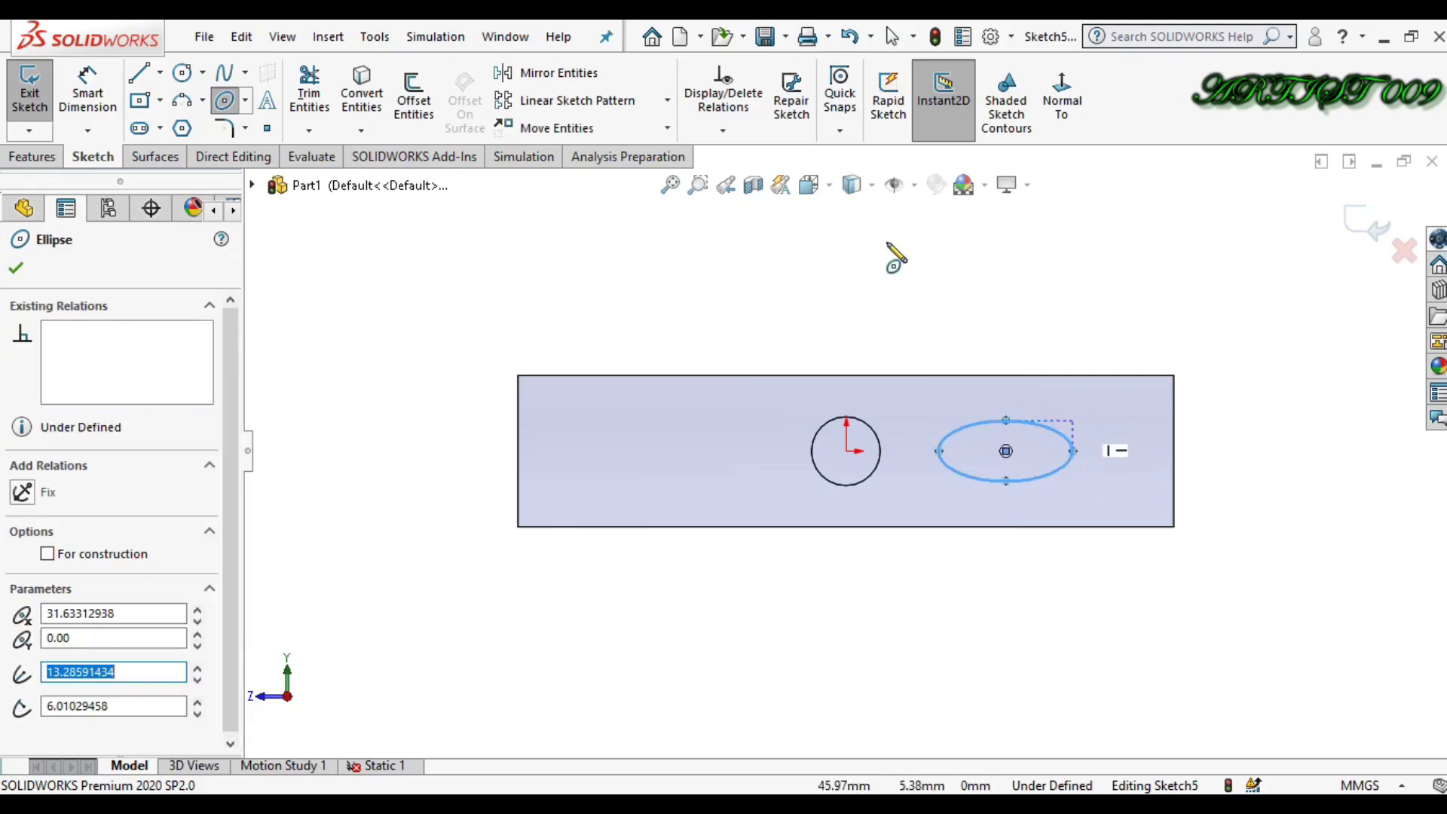
Split the plate's top face with the ellipse sketch using a projection-type Split Line
left_click(33, 156)
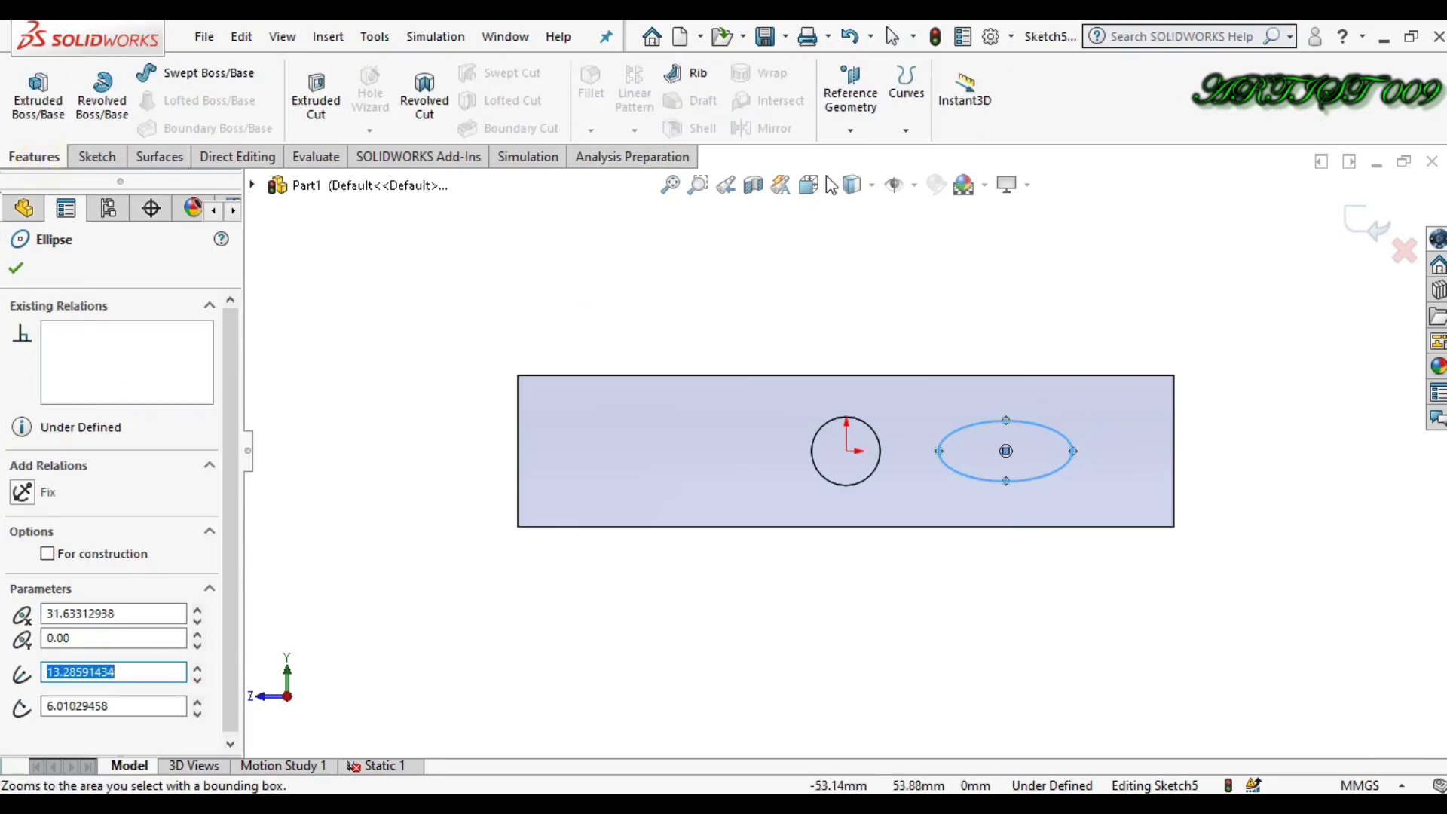
left_click(908, 120)
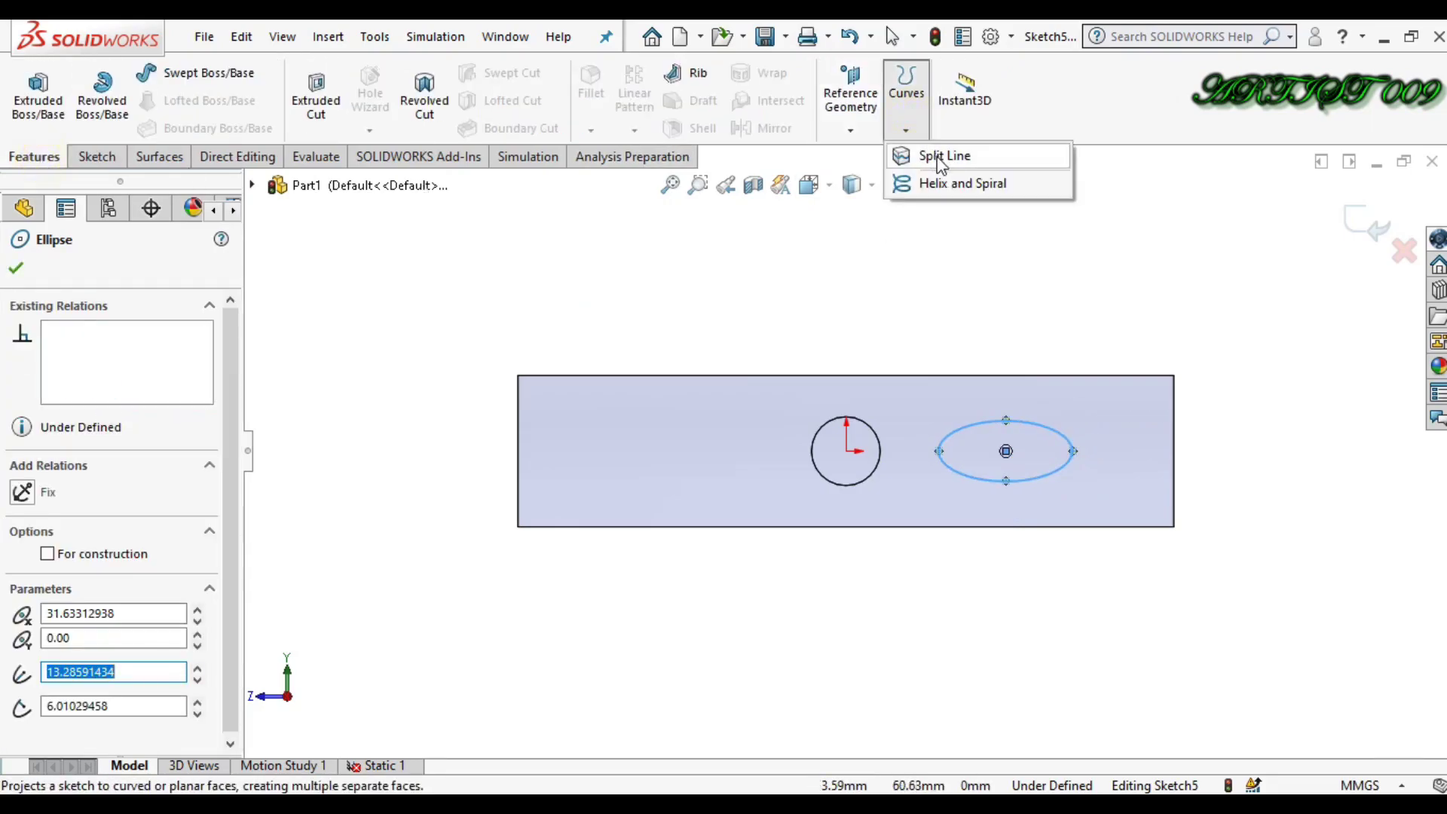
left_click(942, 157)
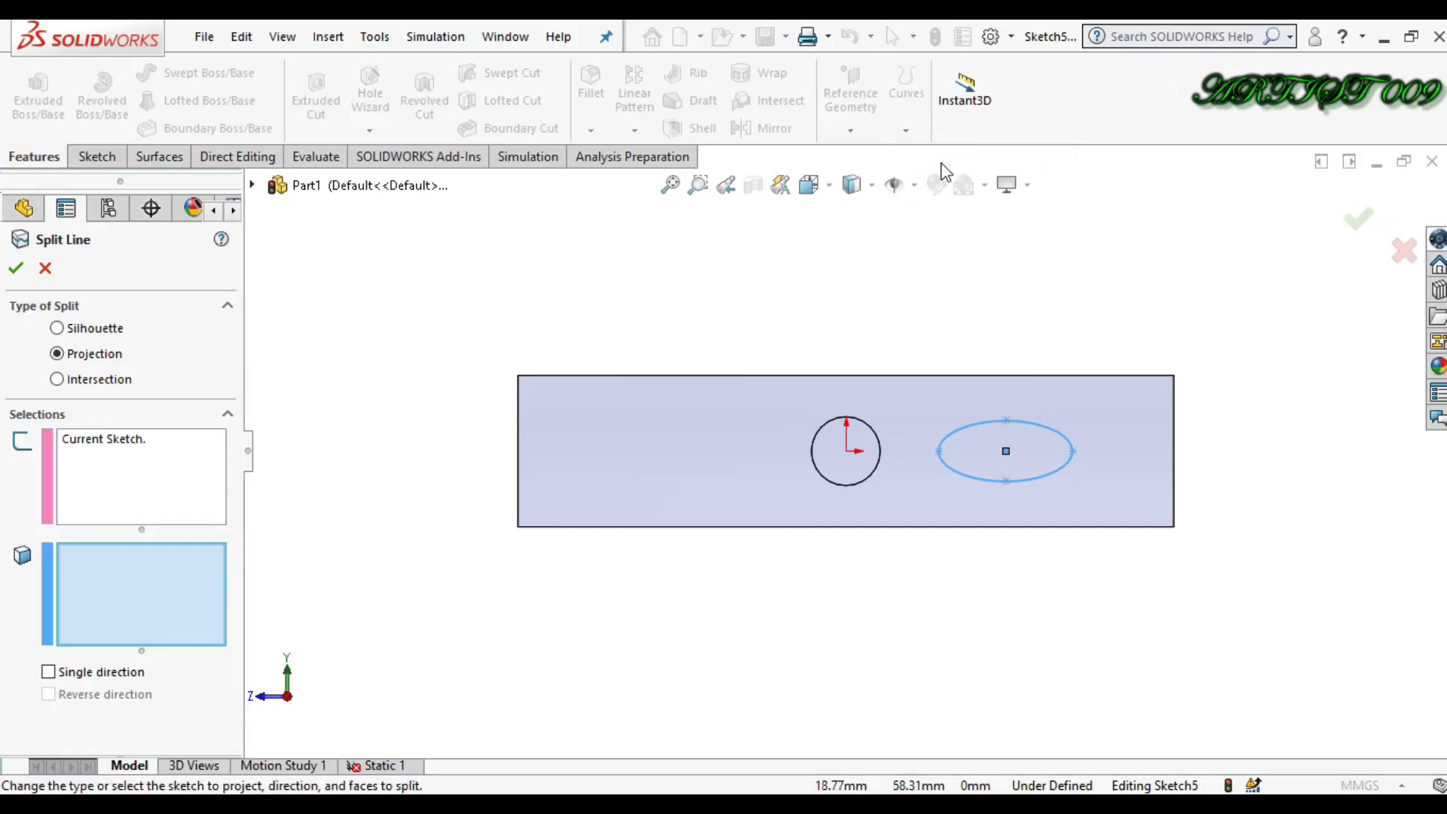
left_click(731, 448)
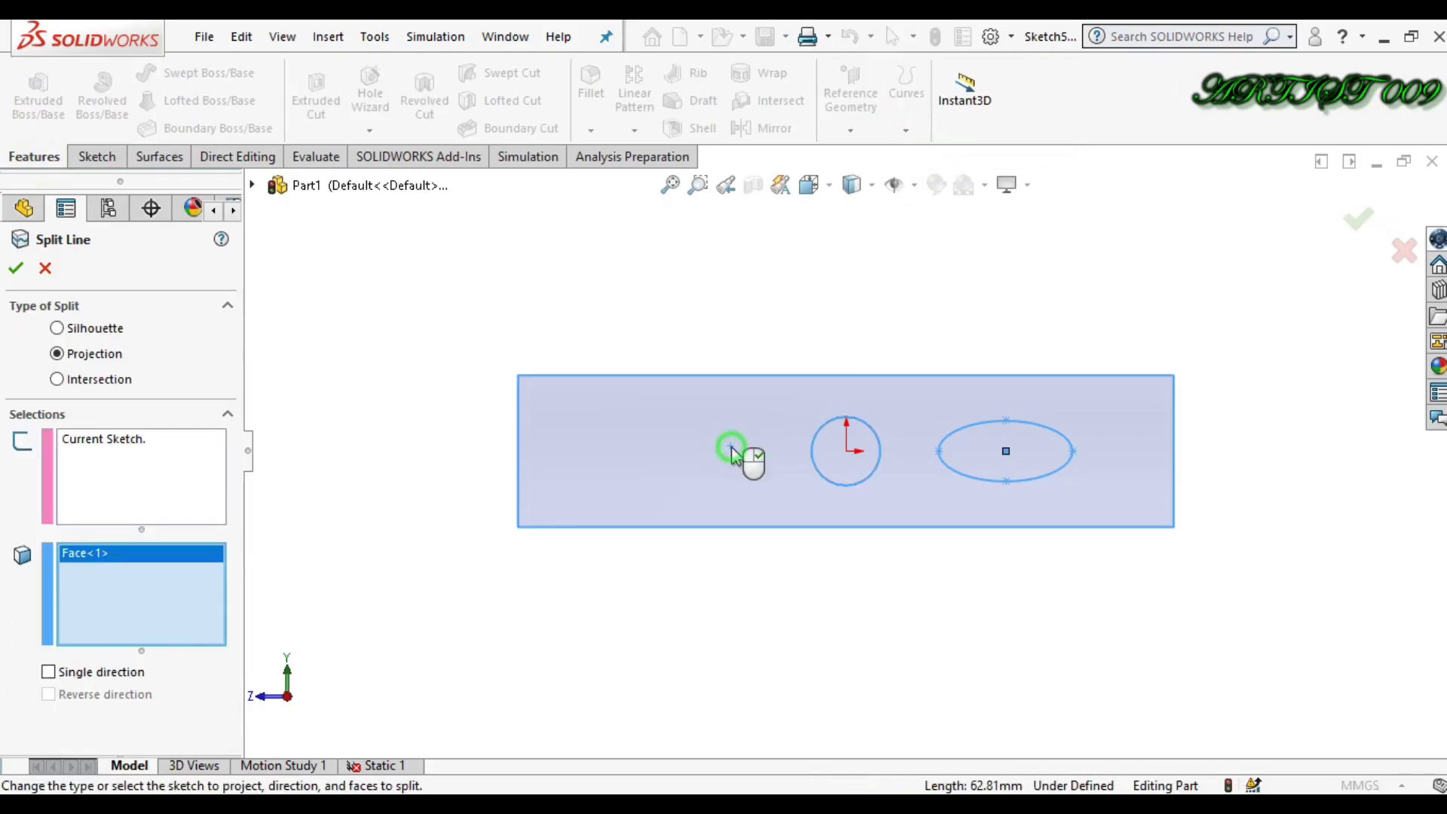
right_click(732, 452)
Select the elliptical area to check that it is a separate face on the plate
left_click(1012, 469)
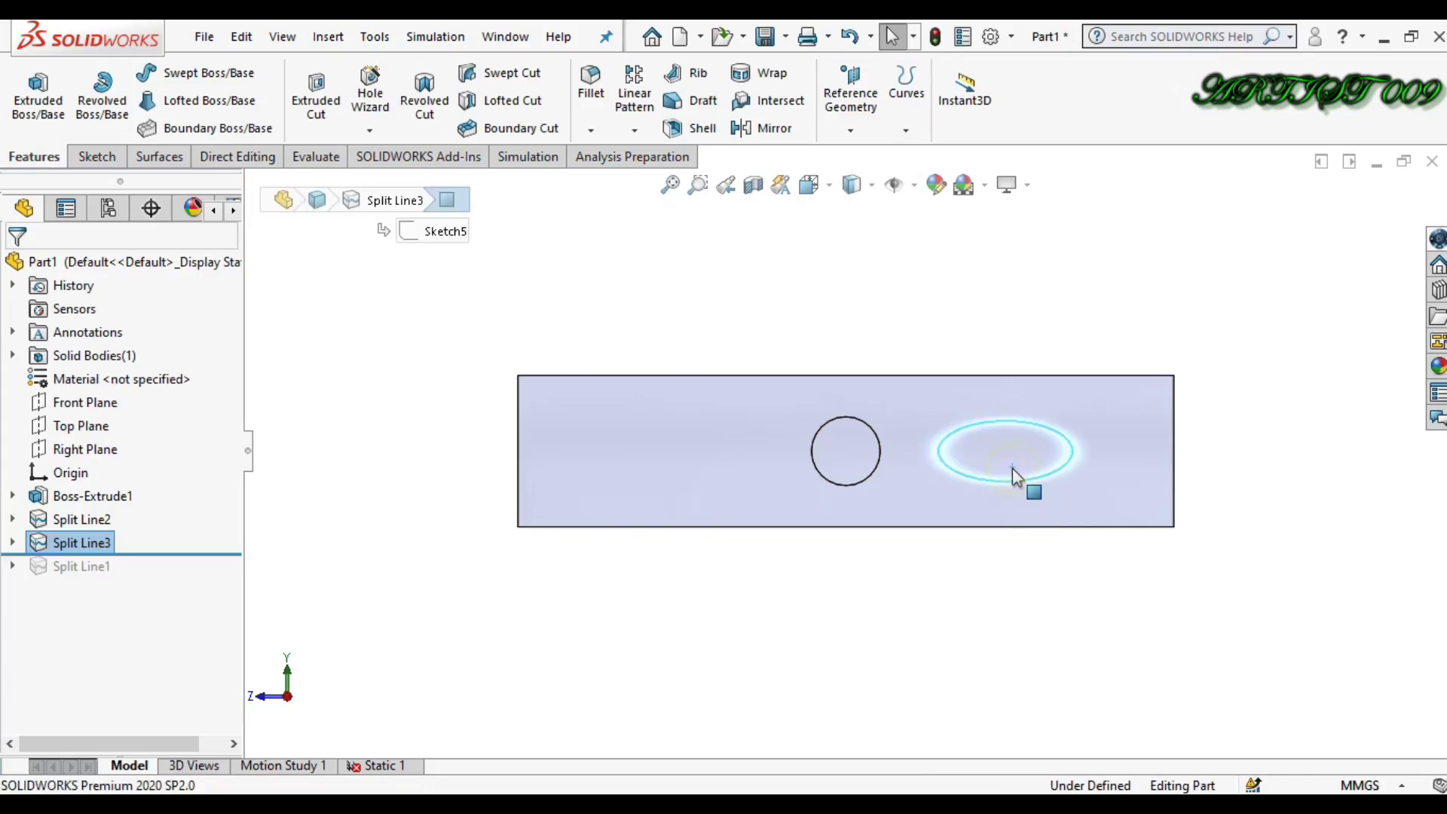
left_click(1071, 576)
middle_click_drag(1070, 576, 1075, 580)
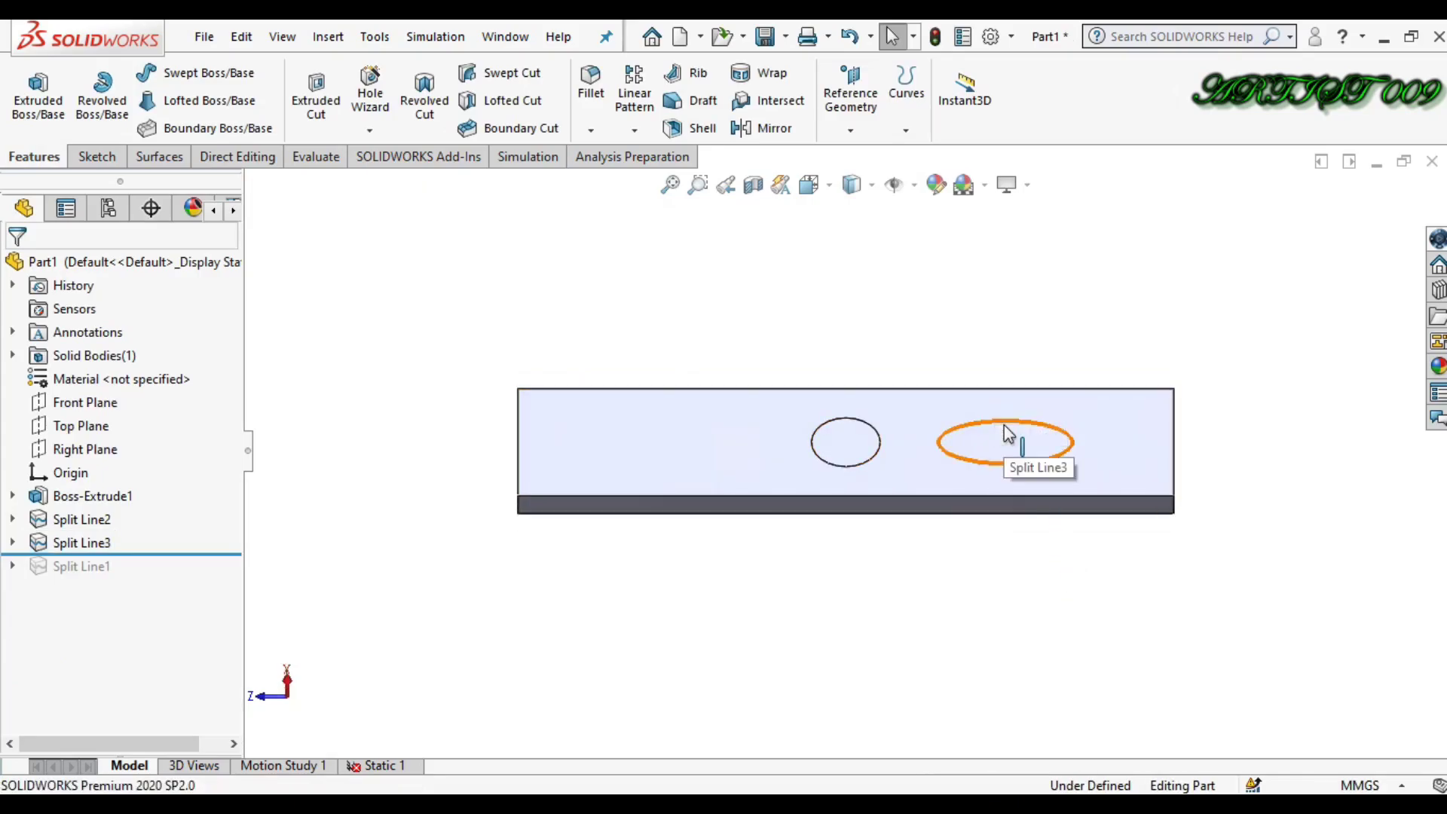
scroll(1000, 429, "down", 5)
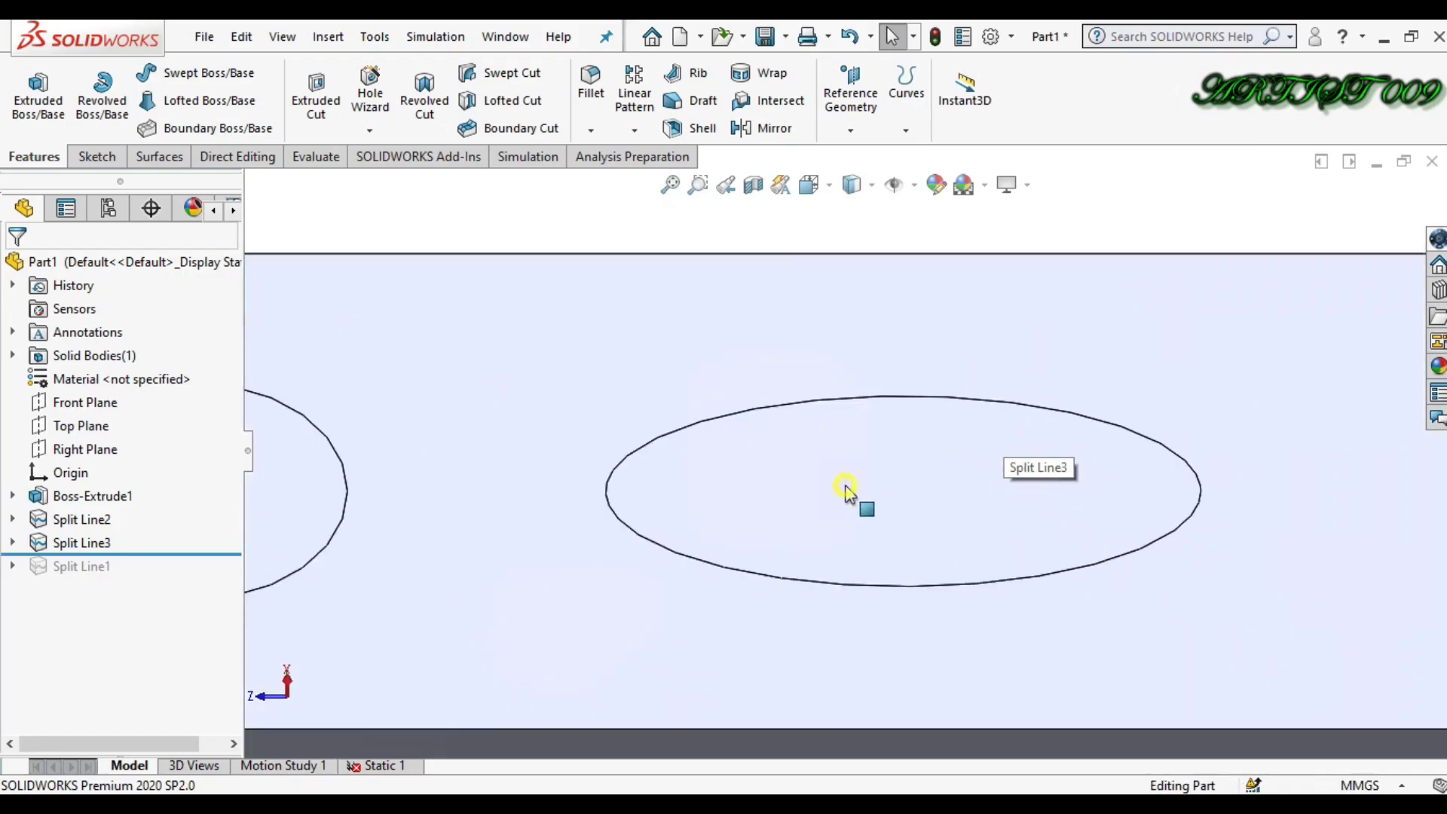
left_click(845, 490)
scroll(846, 490, "up", 5)
left_click(838, 321)
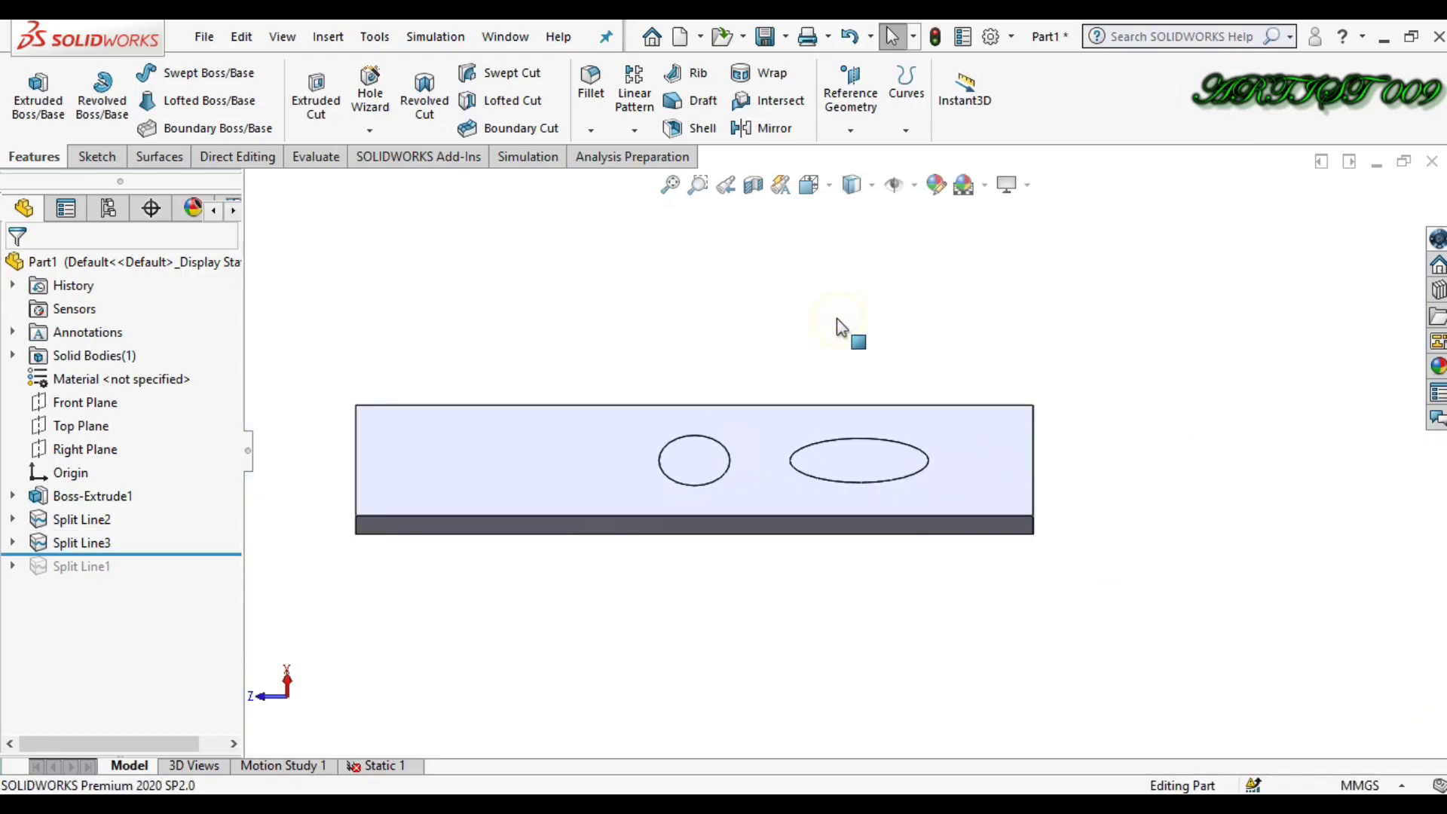
Create a new static study and assign Plain Carbon Steel to the plate
left_click(532, 160)
left_click(18, 91)
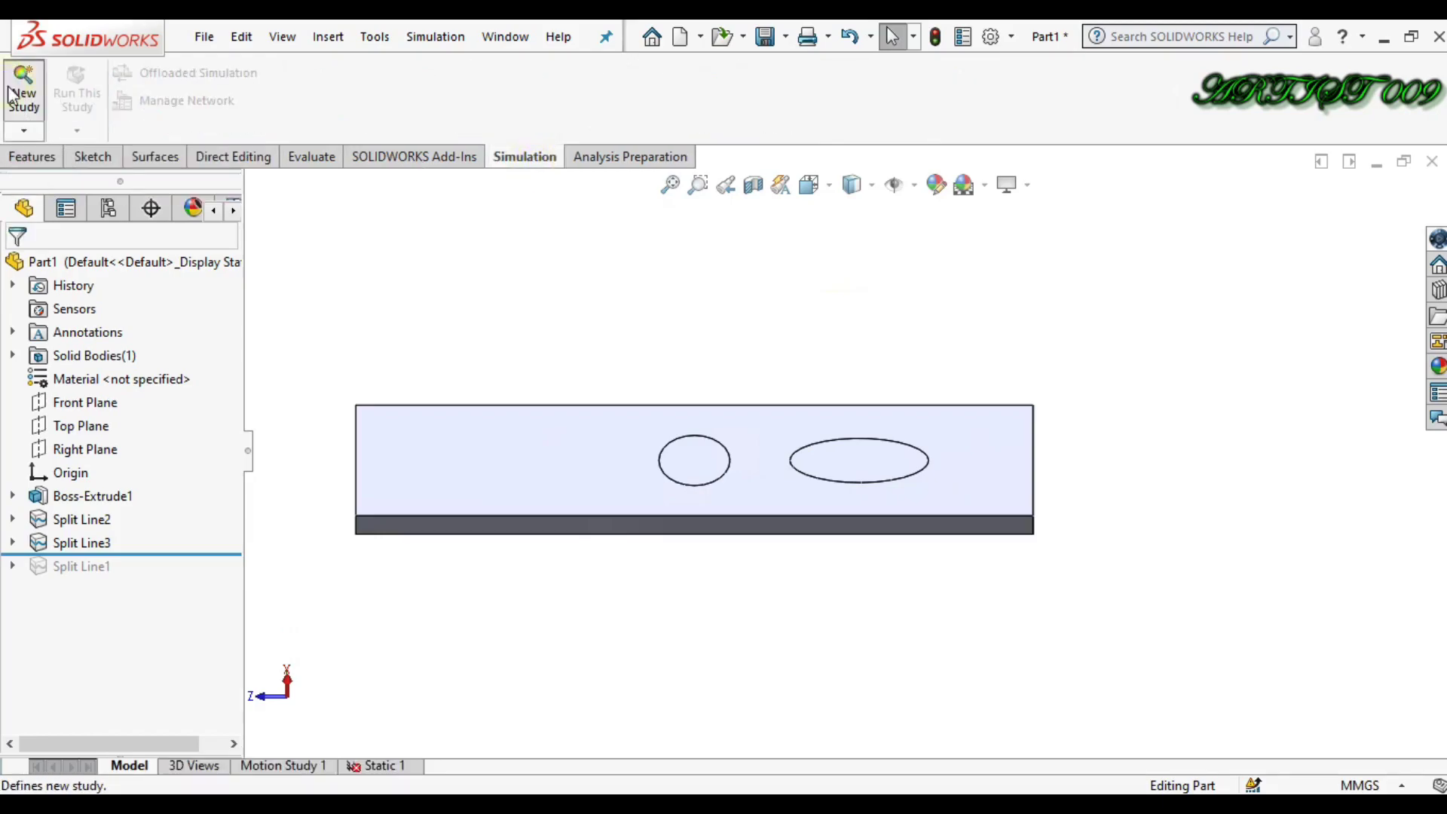
left_click(16, 269)
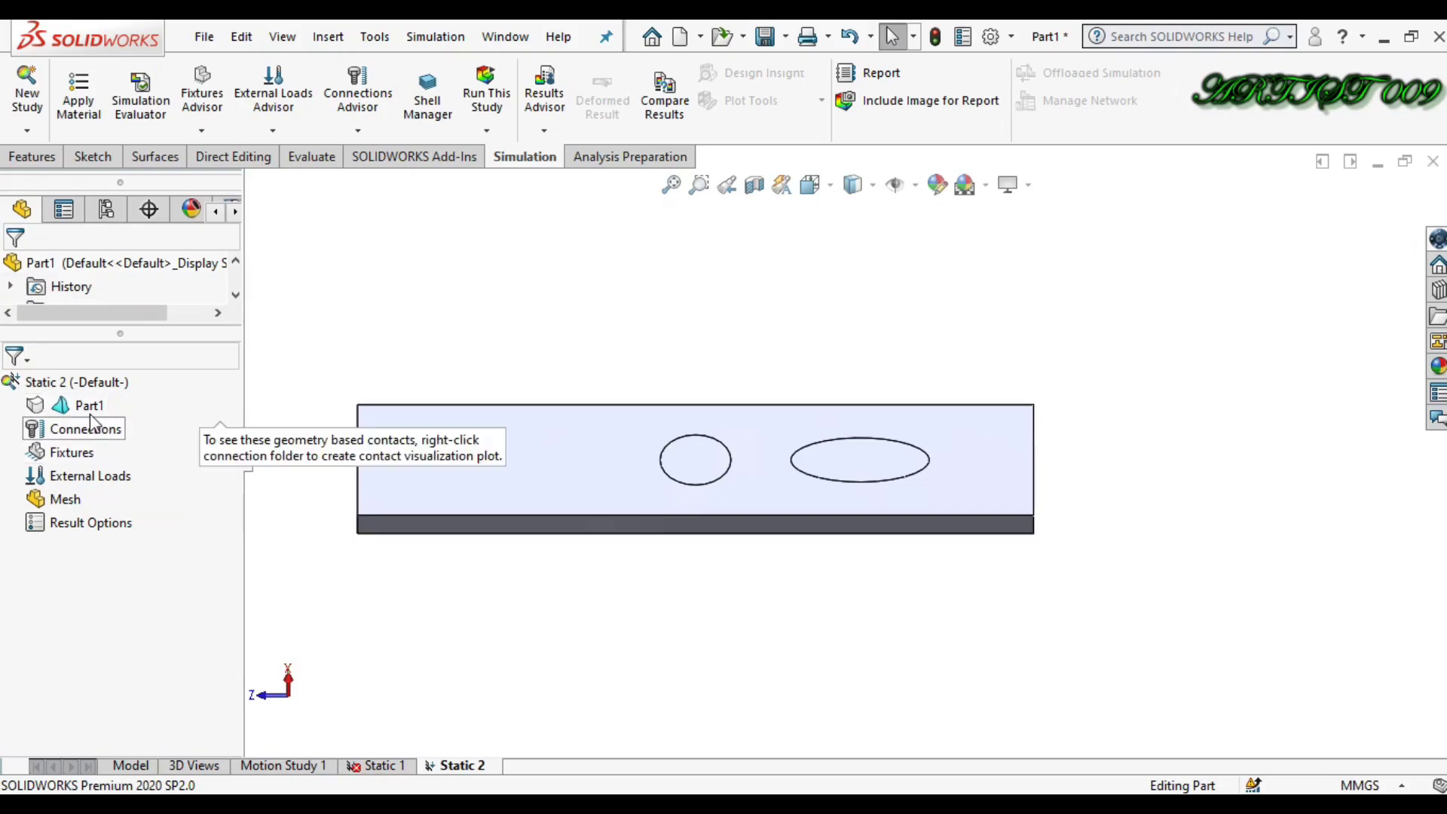
right_click(89, 407)
mouse_move(173, 381)
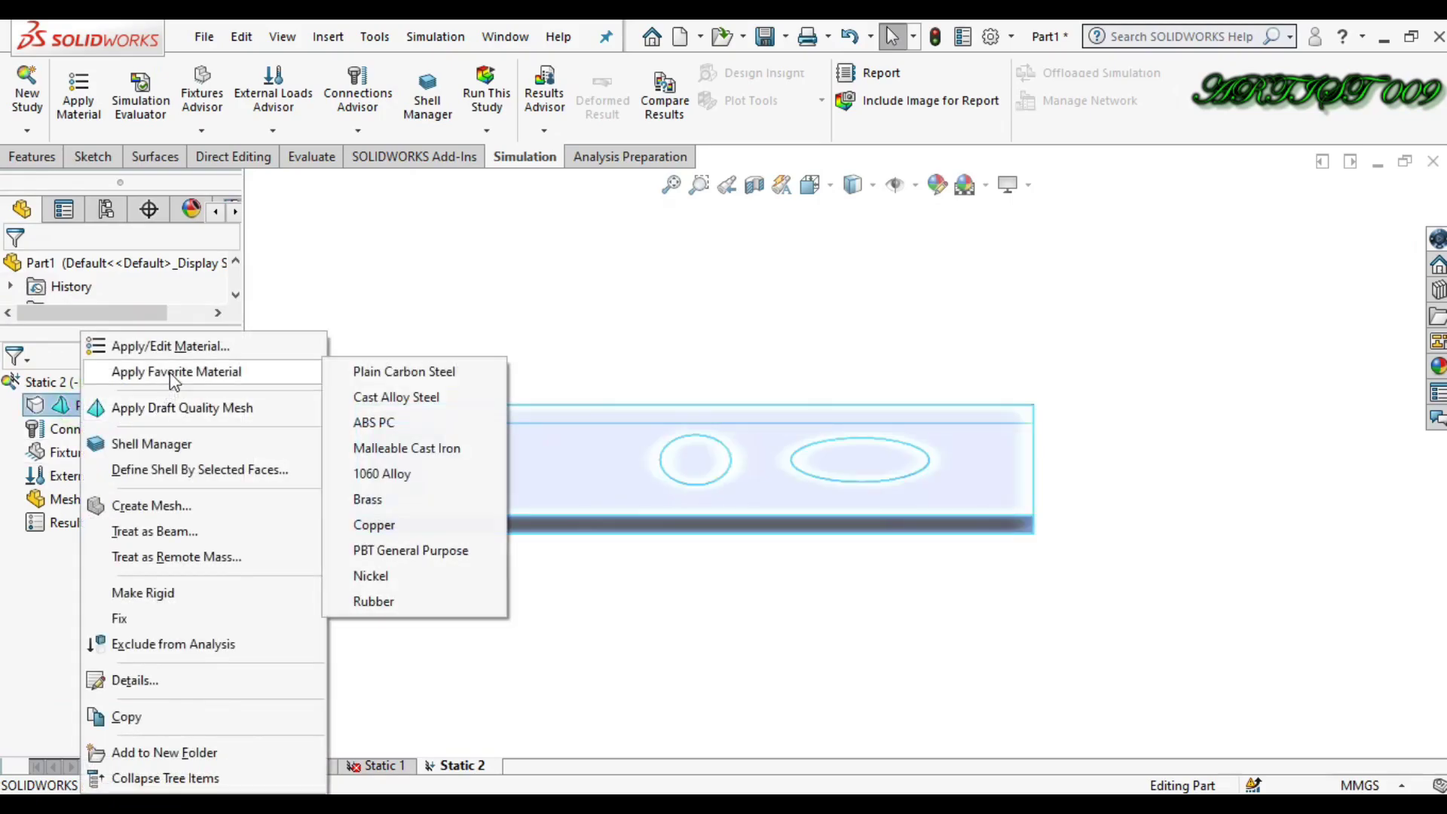
left_click(406, 374)
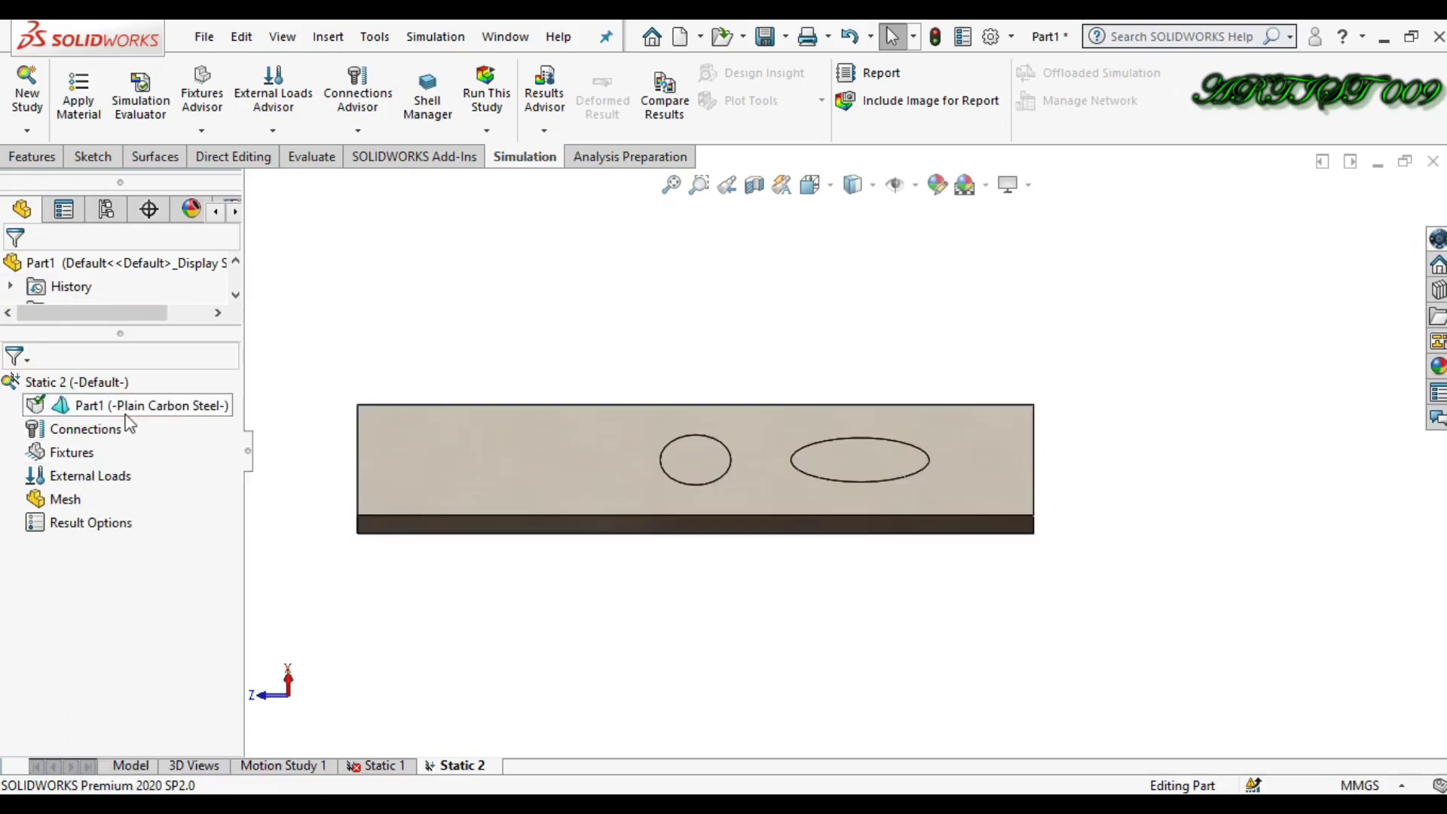
Constrain both short end faces of the plate with a Fixed Geometry fixture
right_click(83, 456)
left_click(198, 122)
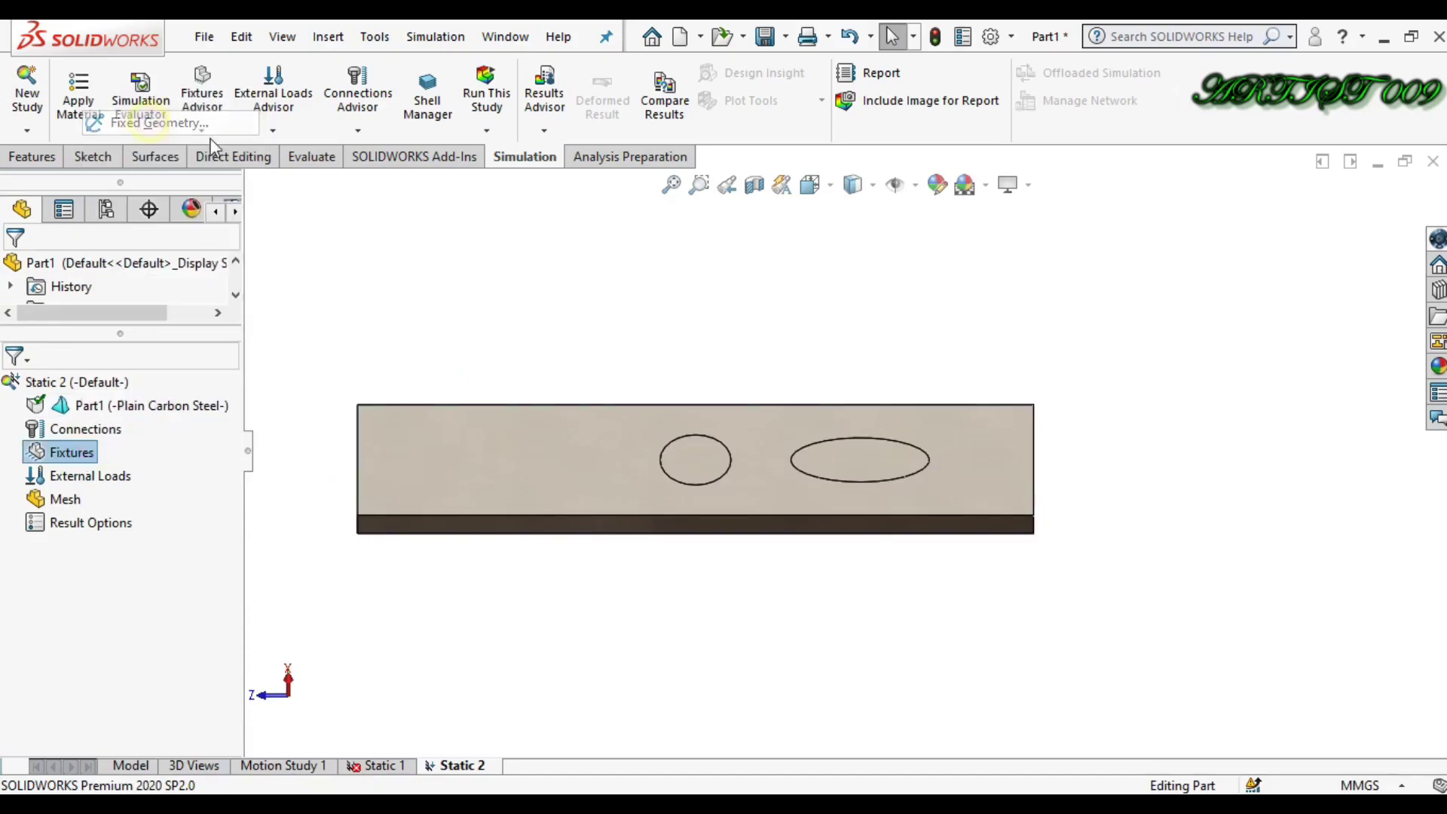
middle_click_drag(452, 226, 517, 394)
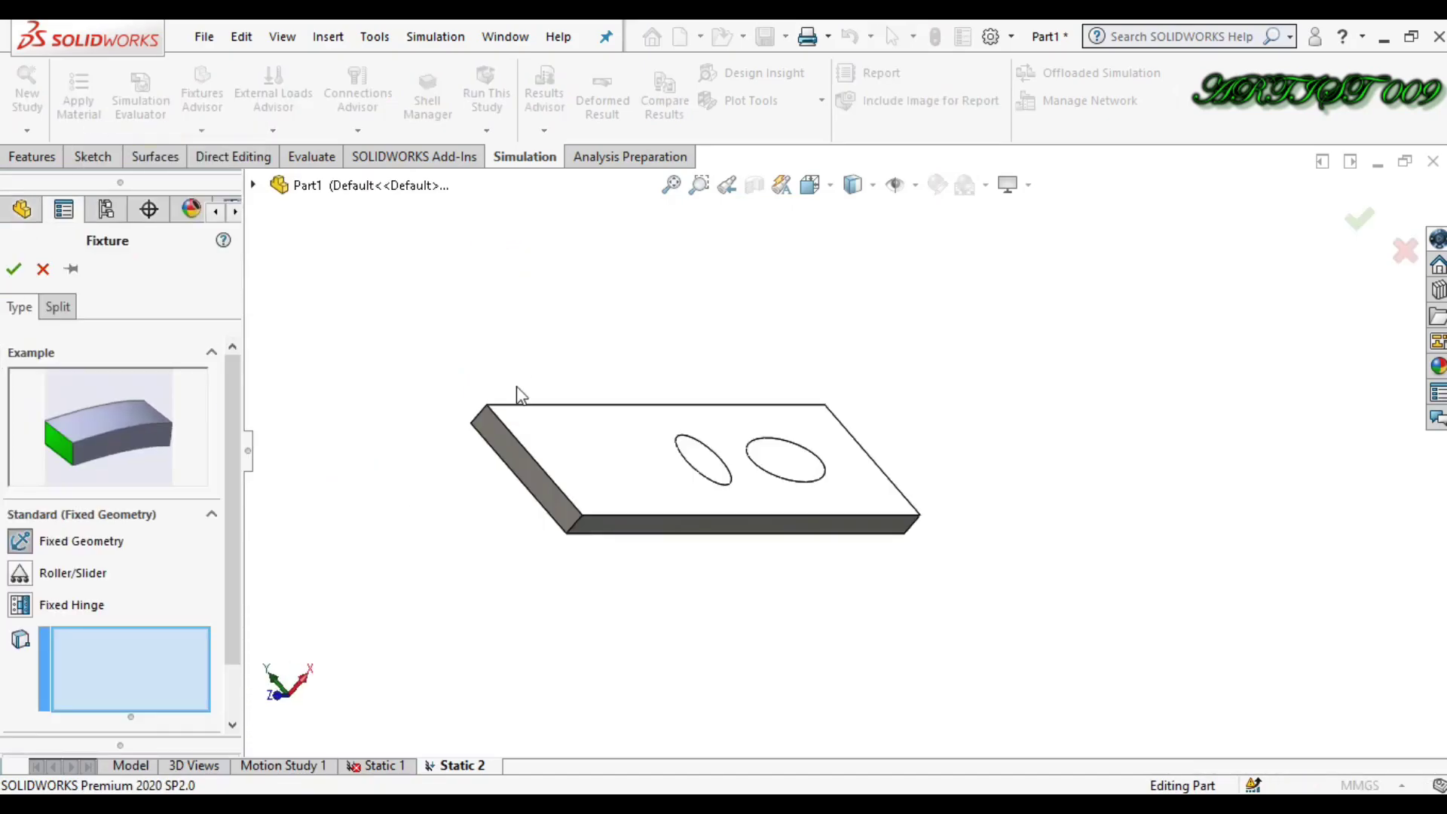
left_click(517, 453)
middle_click_drag(517, 456, 849, 490)
left_click(856, 501)
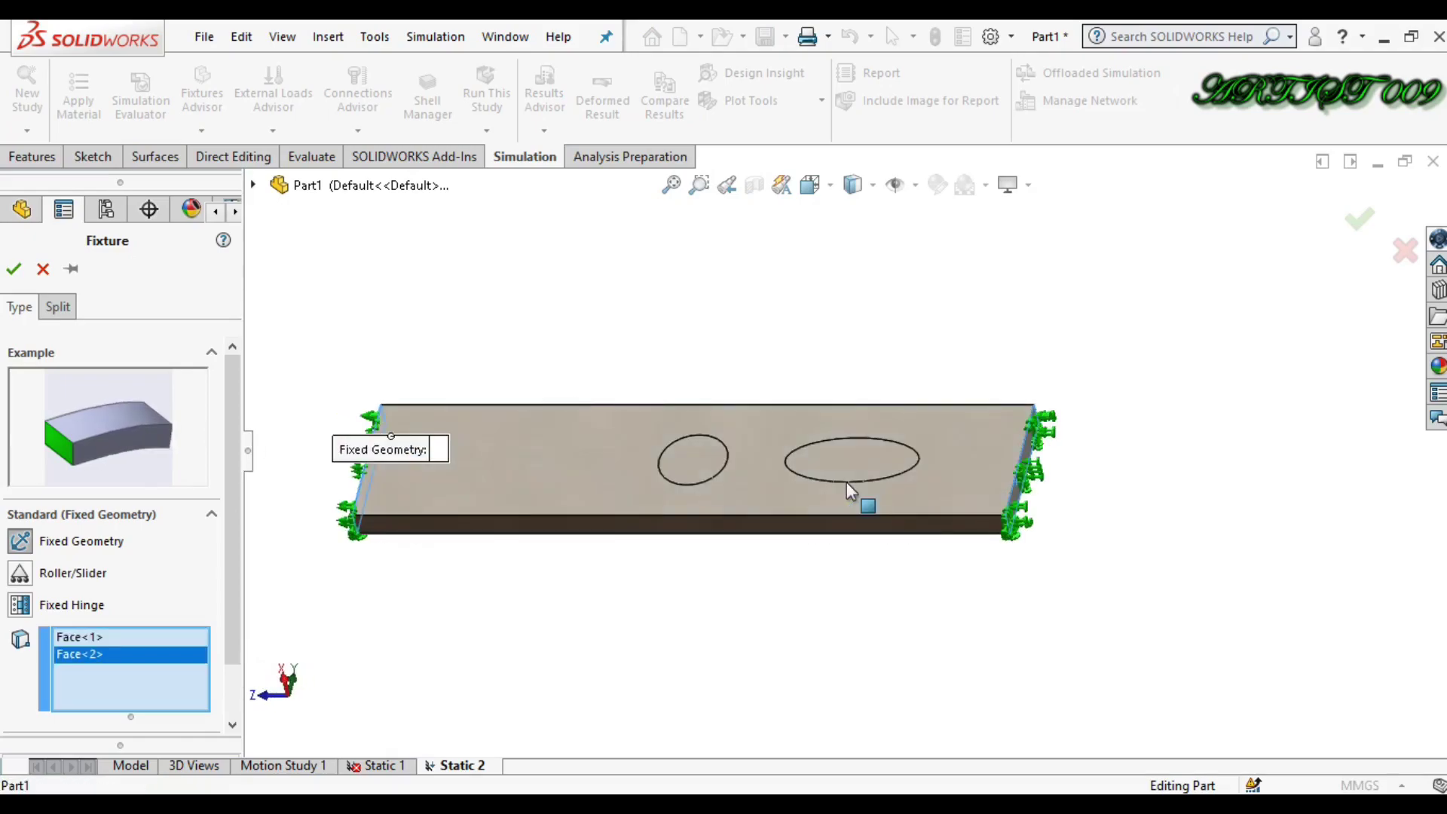
left_click(12, 270)
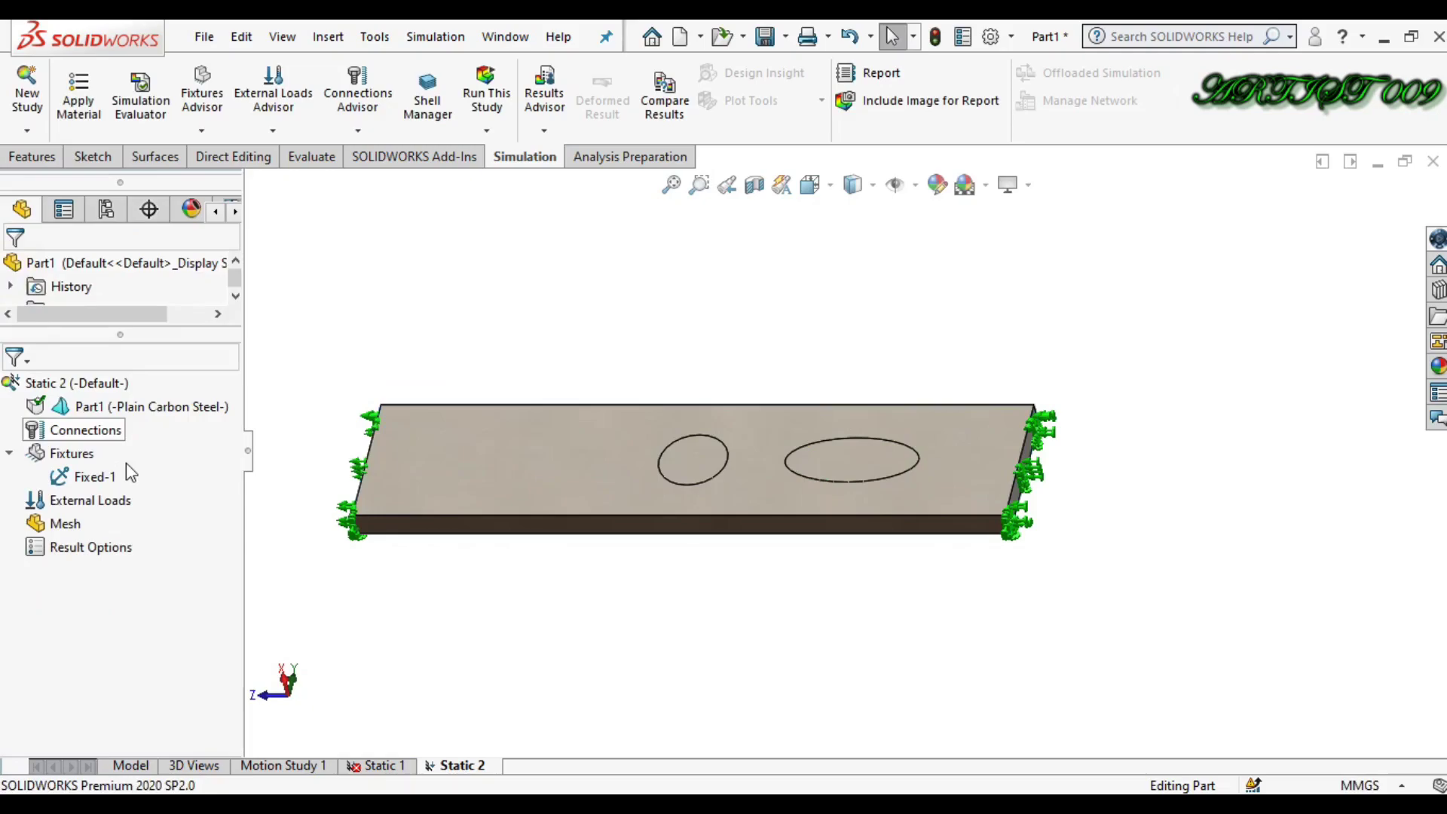
Start a force load and select the circular and elliptical areas on the plate's top face as loaded faces
right_click(91, 504)
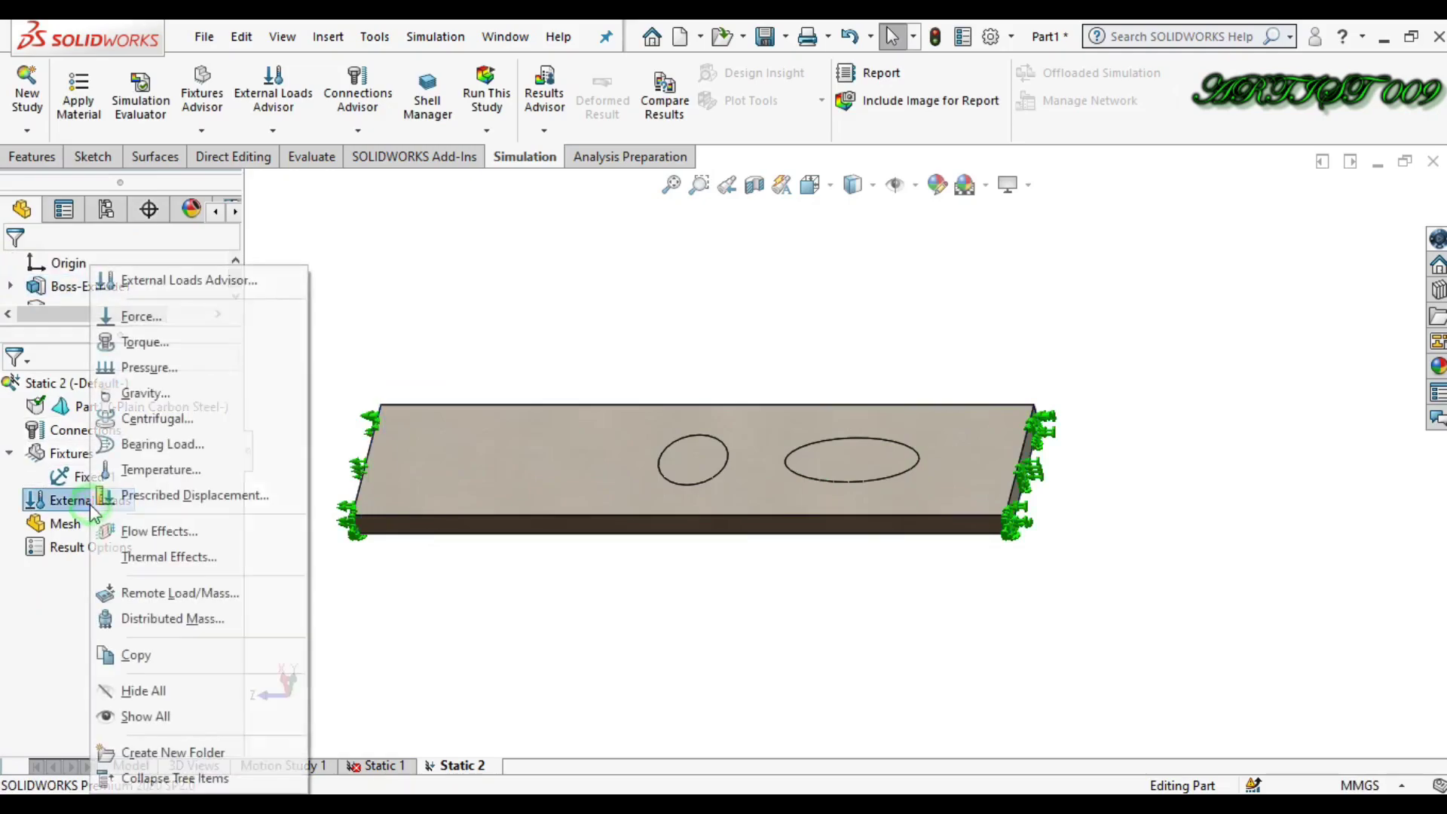
left_click(193, 320)
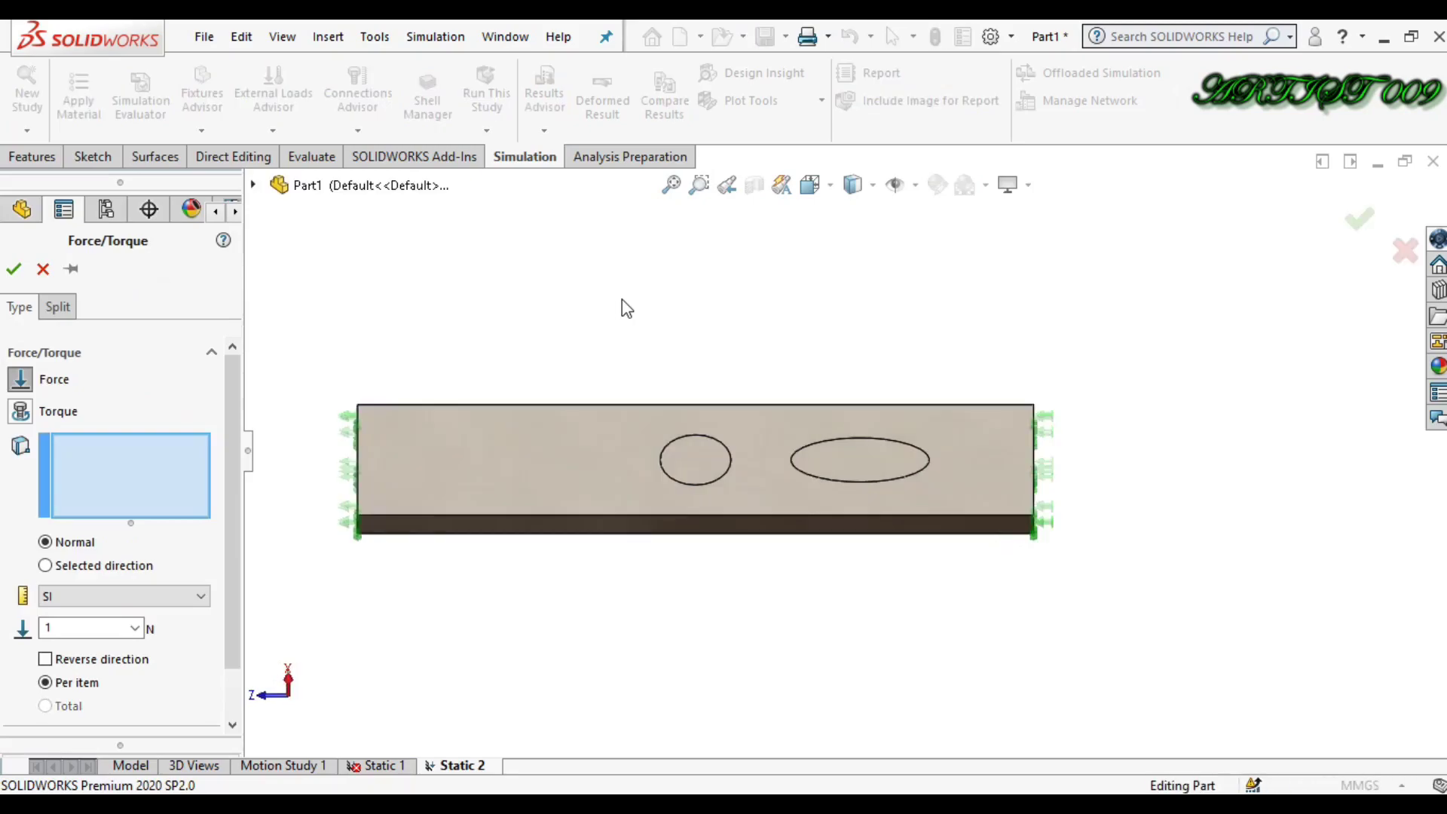
left_click(694, 446)
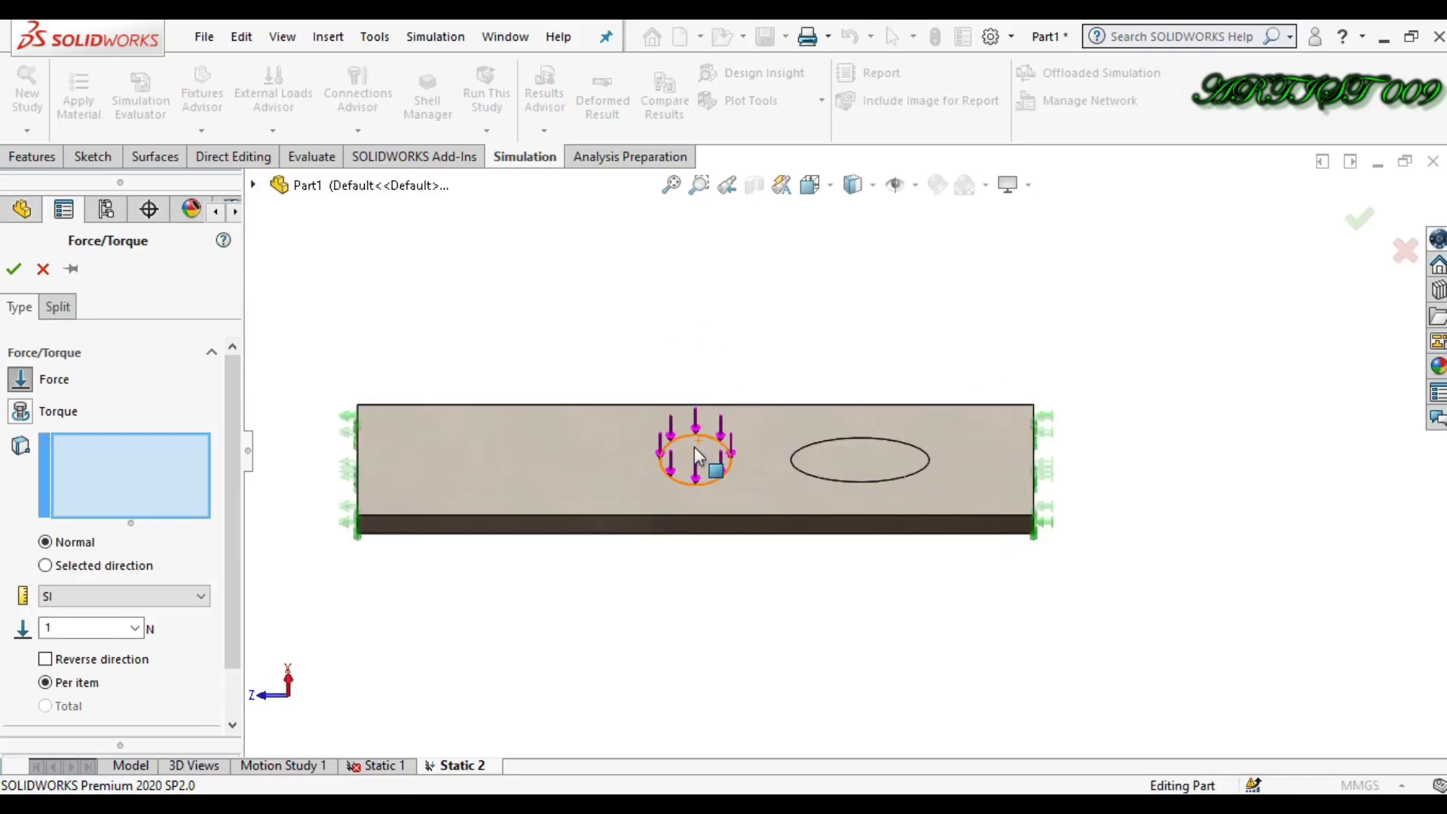
scroll(694, 446, "down", 3)
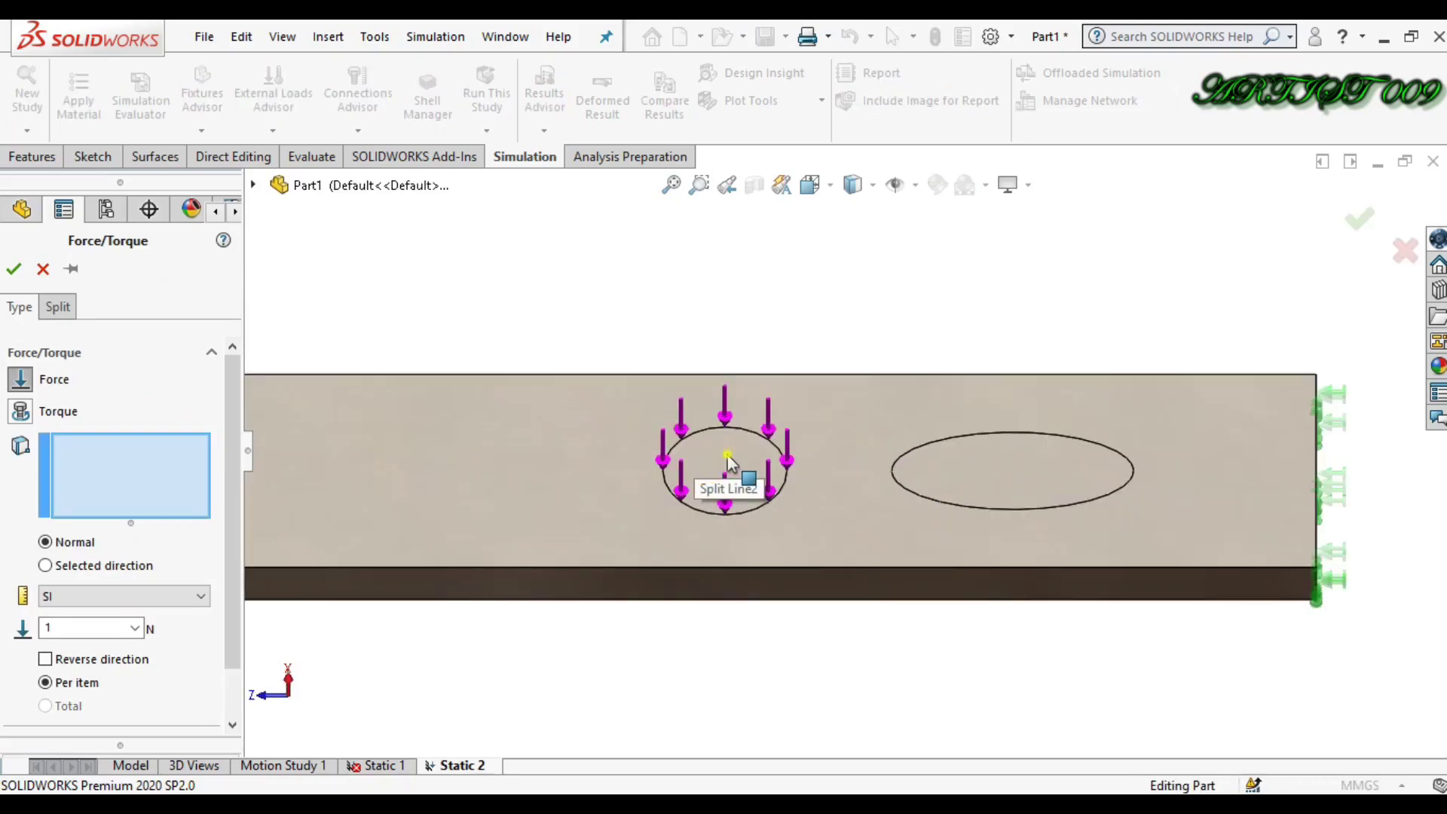
left_click(729, 462)
left_click(991, 486)
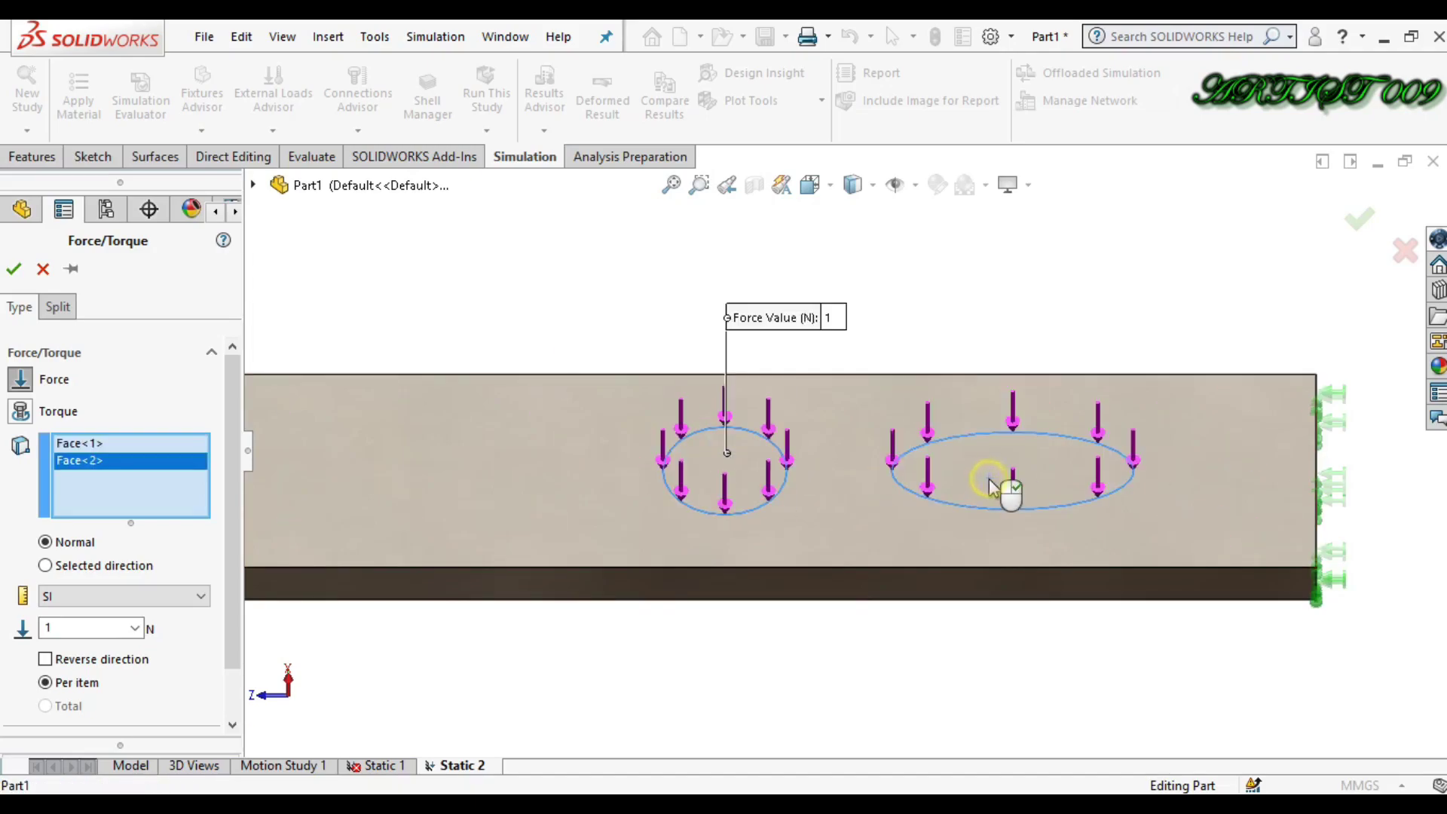
Add the surrounding top face to the force's faces, and remove it again
scroll(1010, 491, "up", 6)
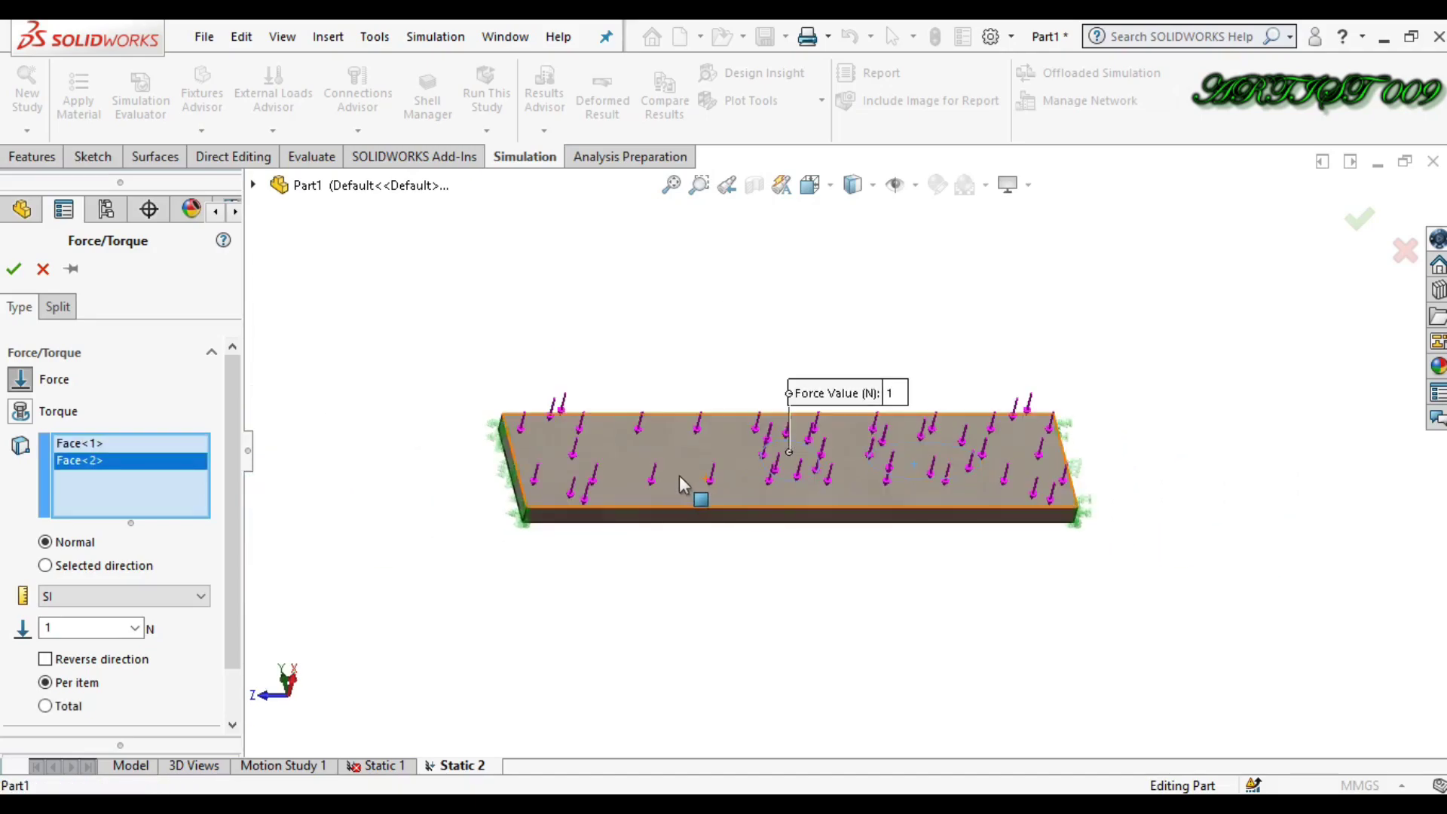
scroll(705, 475, "down", 2)
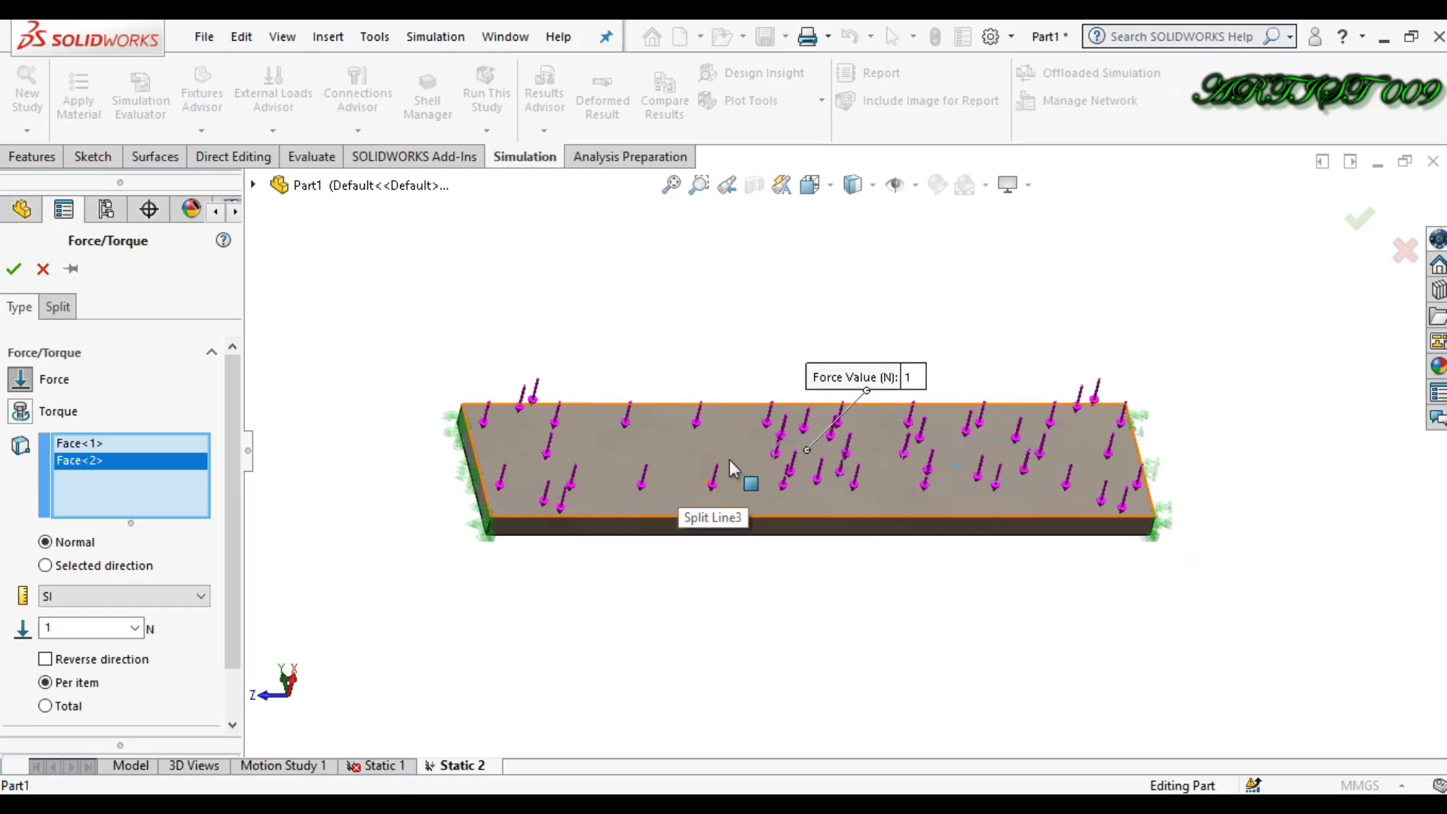
scroll(731, 468, "down", 2)
left_click(731, 470)
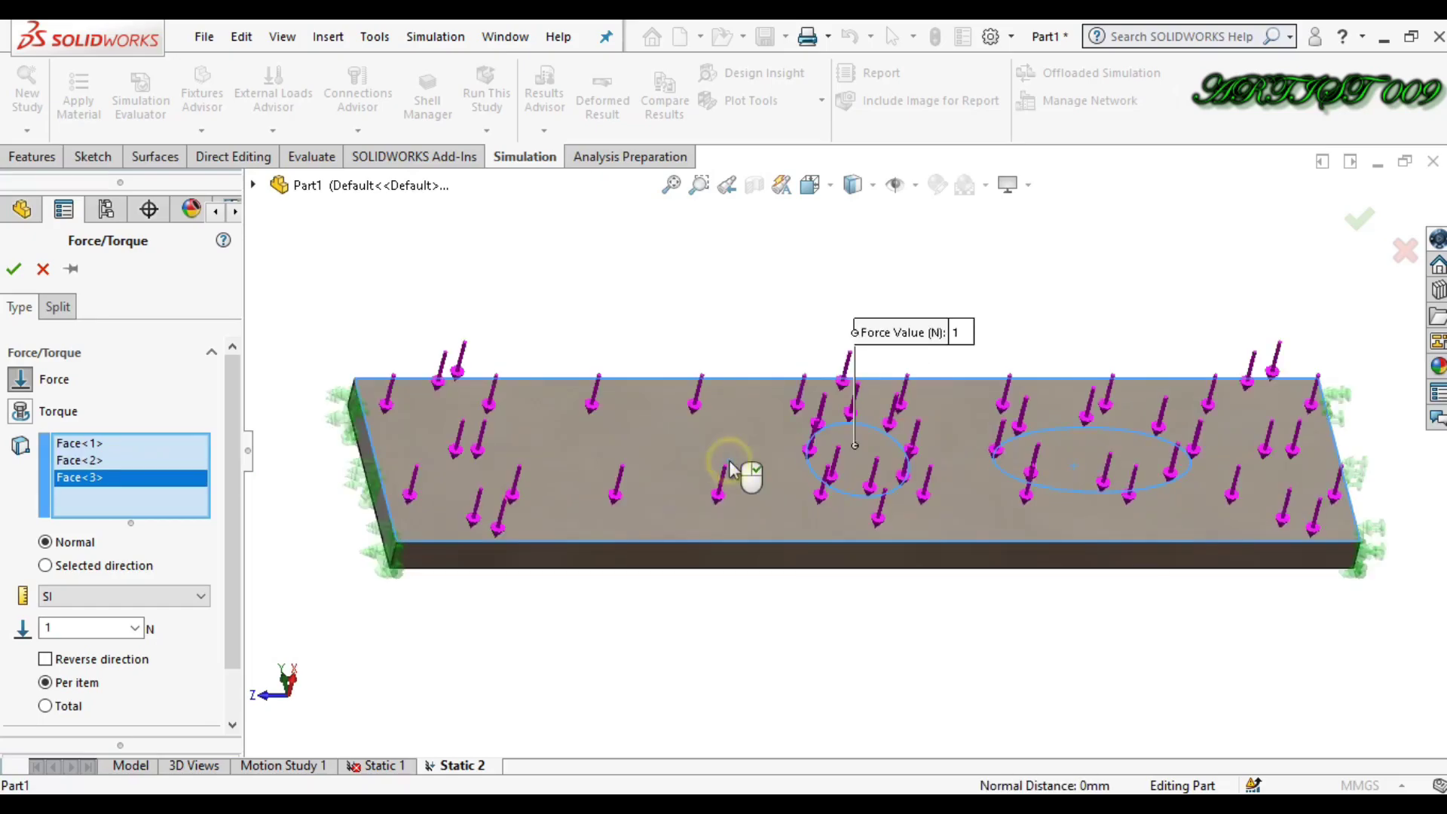
left_click(730, 462)
Apply the normal force of 1 N per item to the circular and elliptical areas
scroll(738, 459, "up", 3)
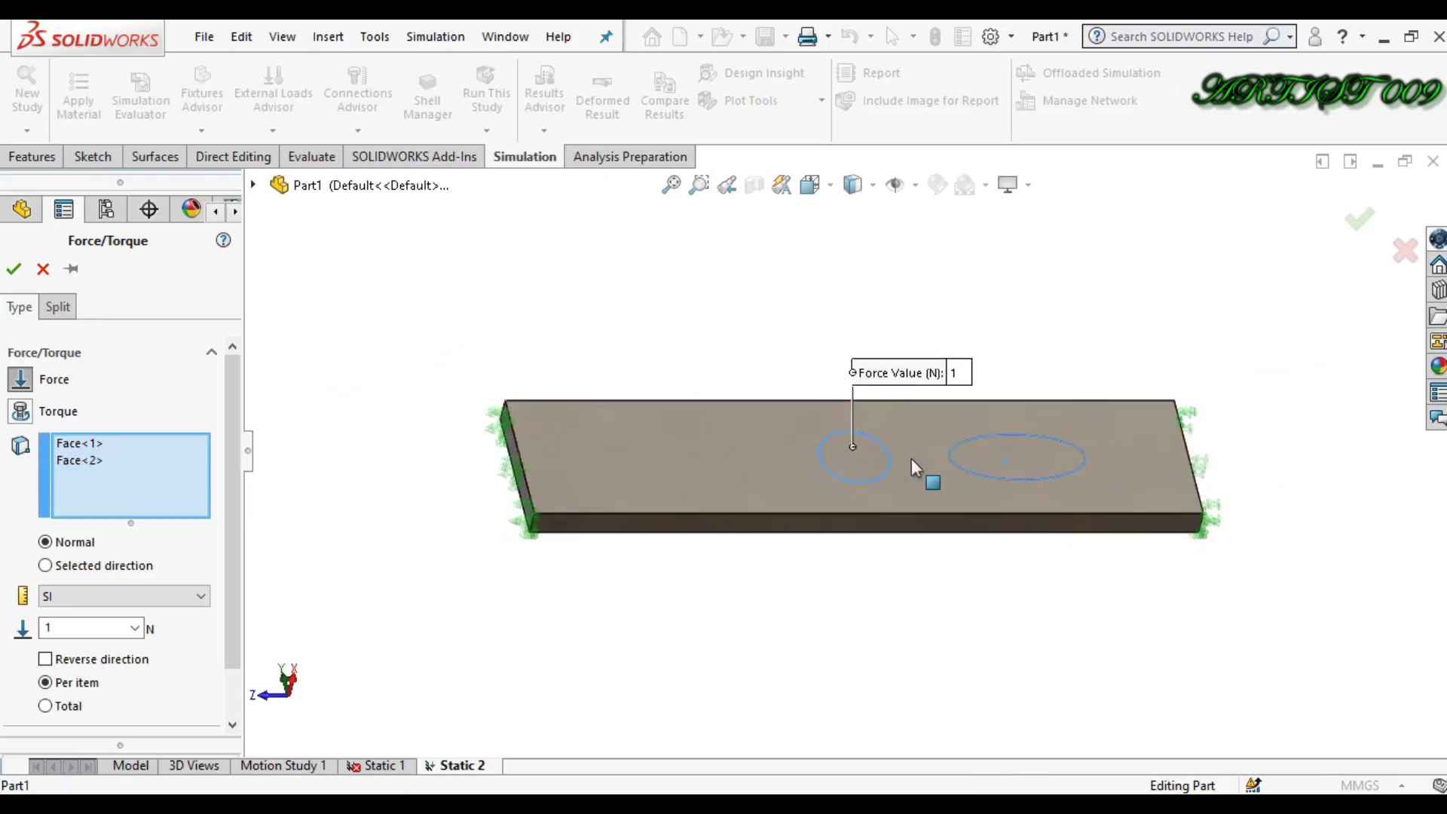
scroll(989, 446, "down", 2)
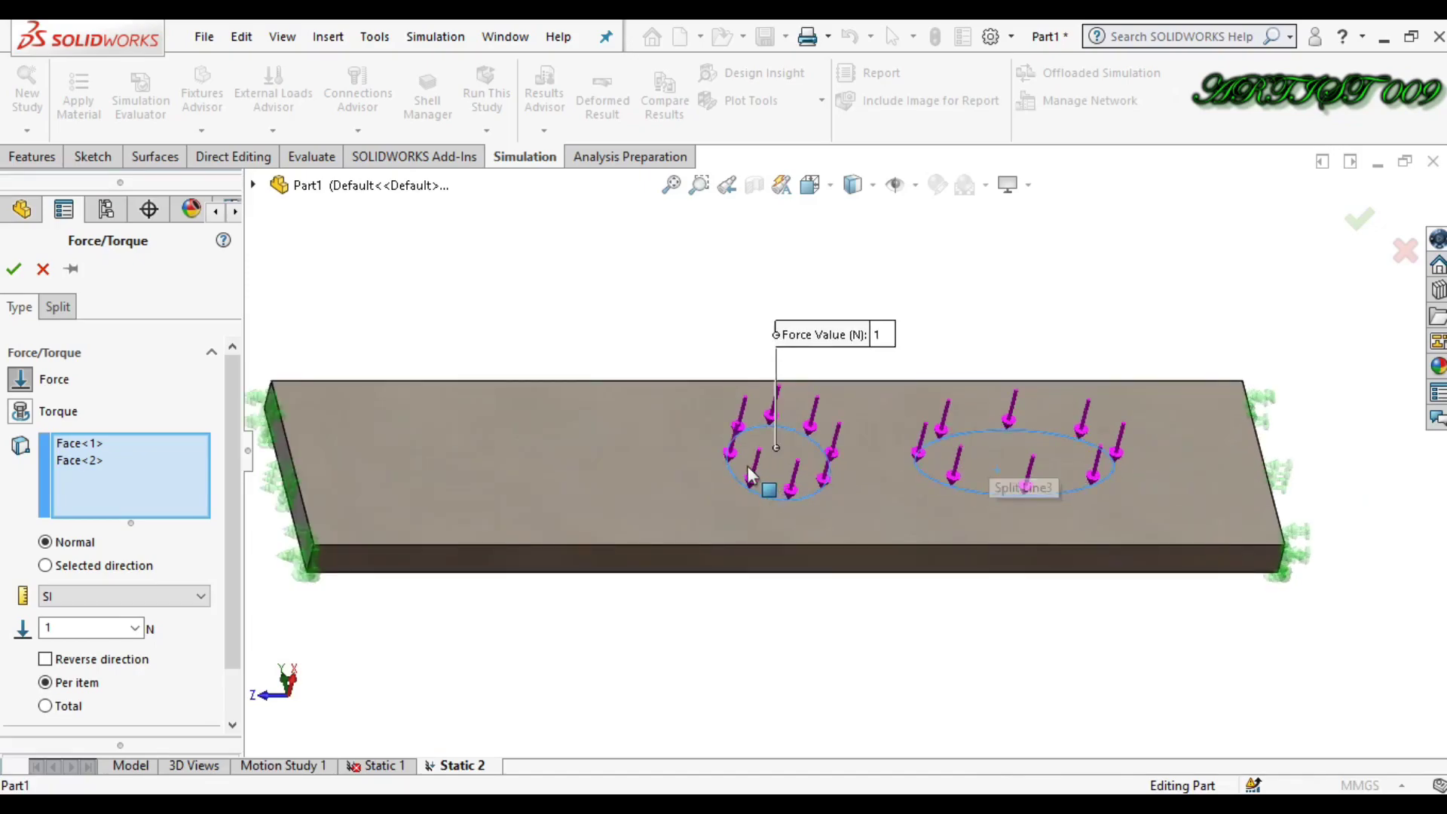
scroll(1051, 473, "down", 1)
scroll(1043, 472, "up", 3)
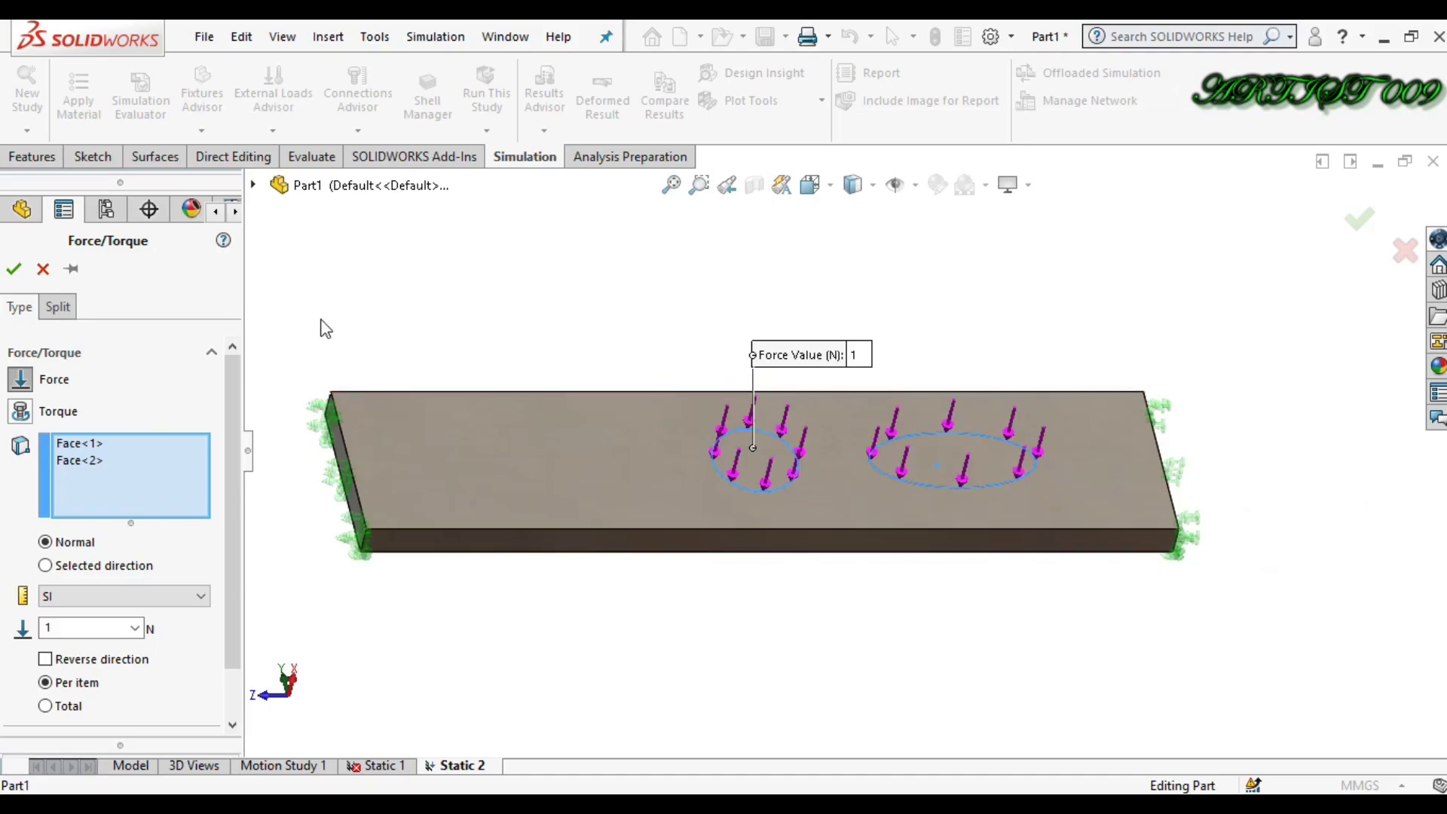
left_click(14, 269)
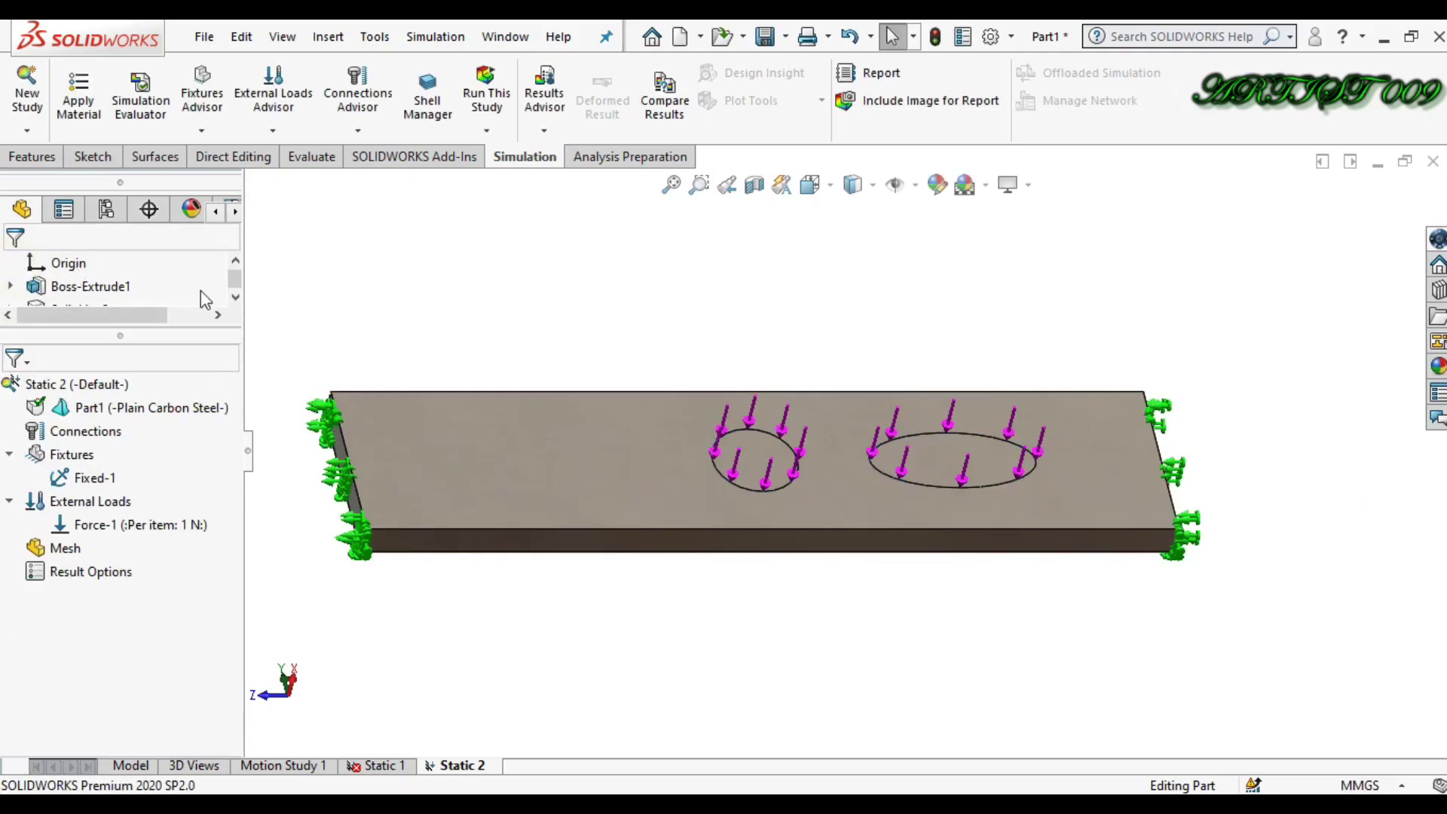
Run the static study and examine the deformed von Mises stress plot from the side and at an angle
left_click(509, 84)
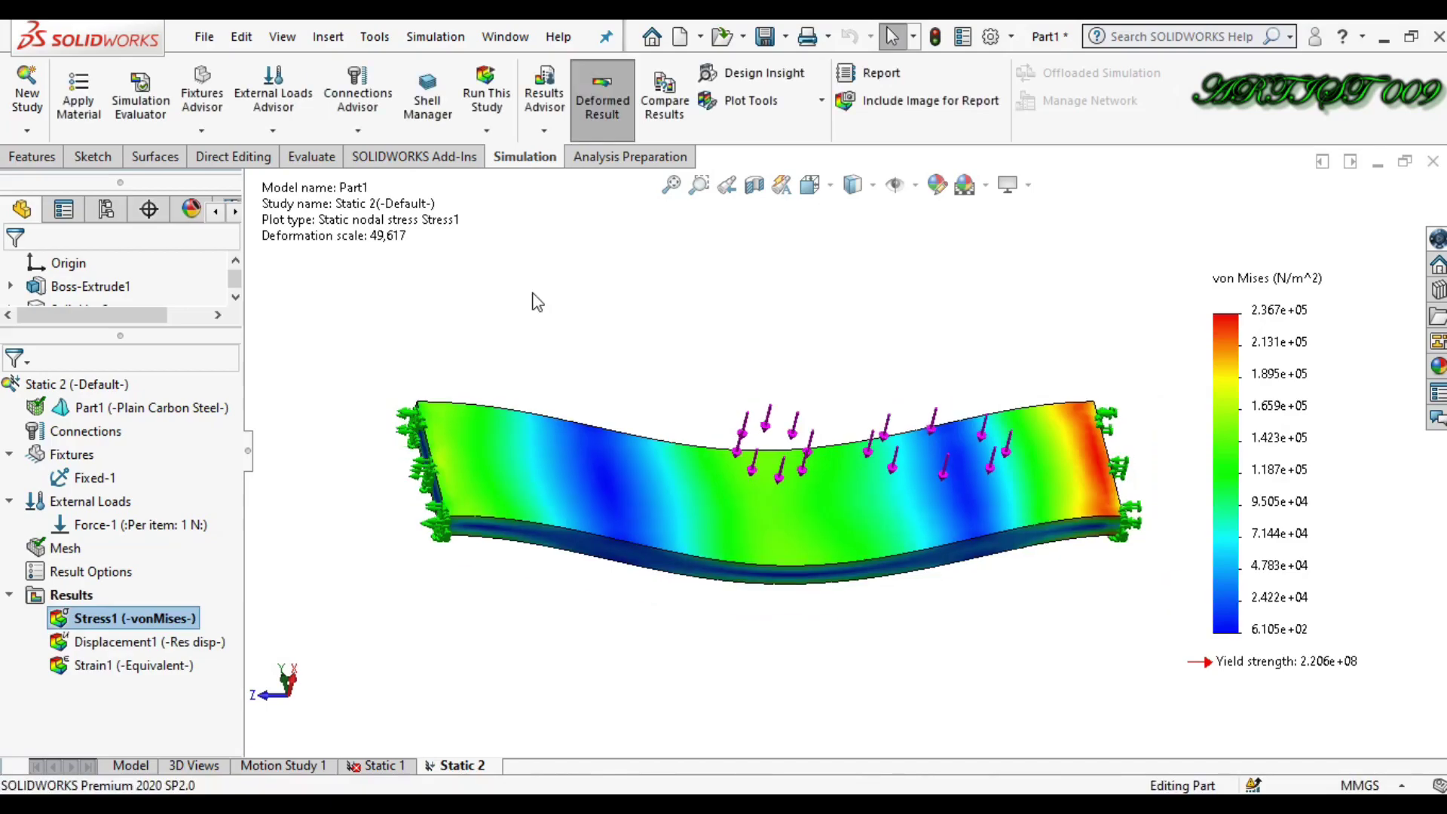
scroll(778, 450, "down", 2)
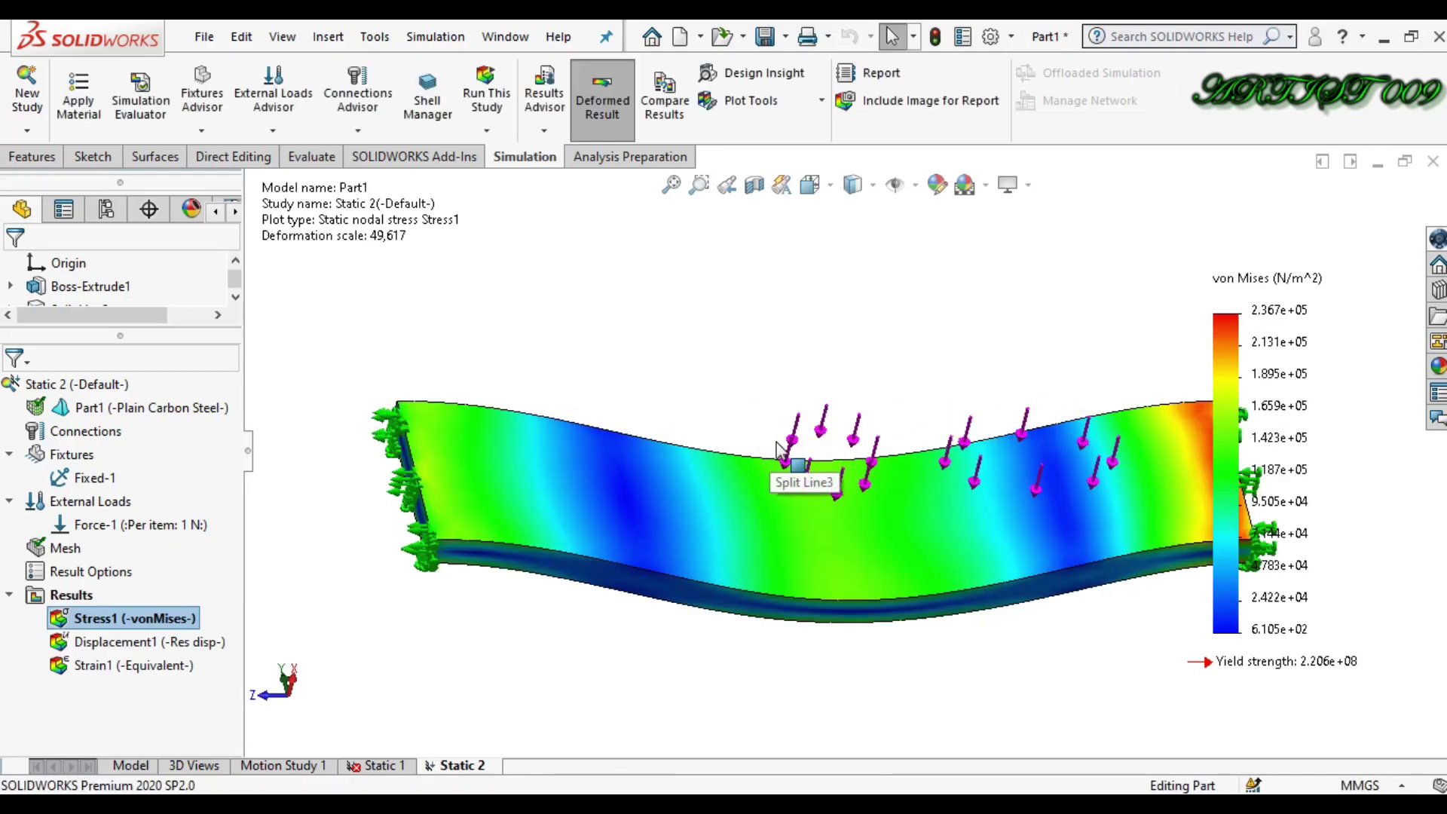
key("space")
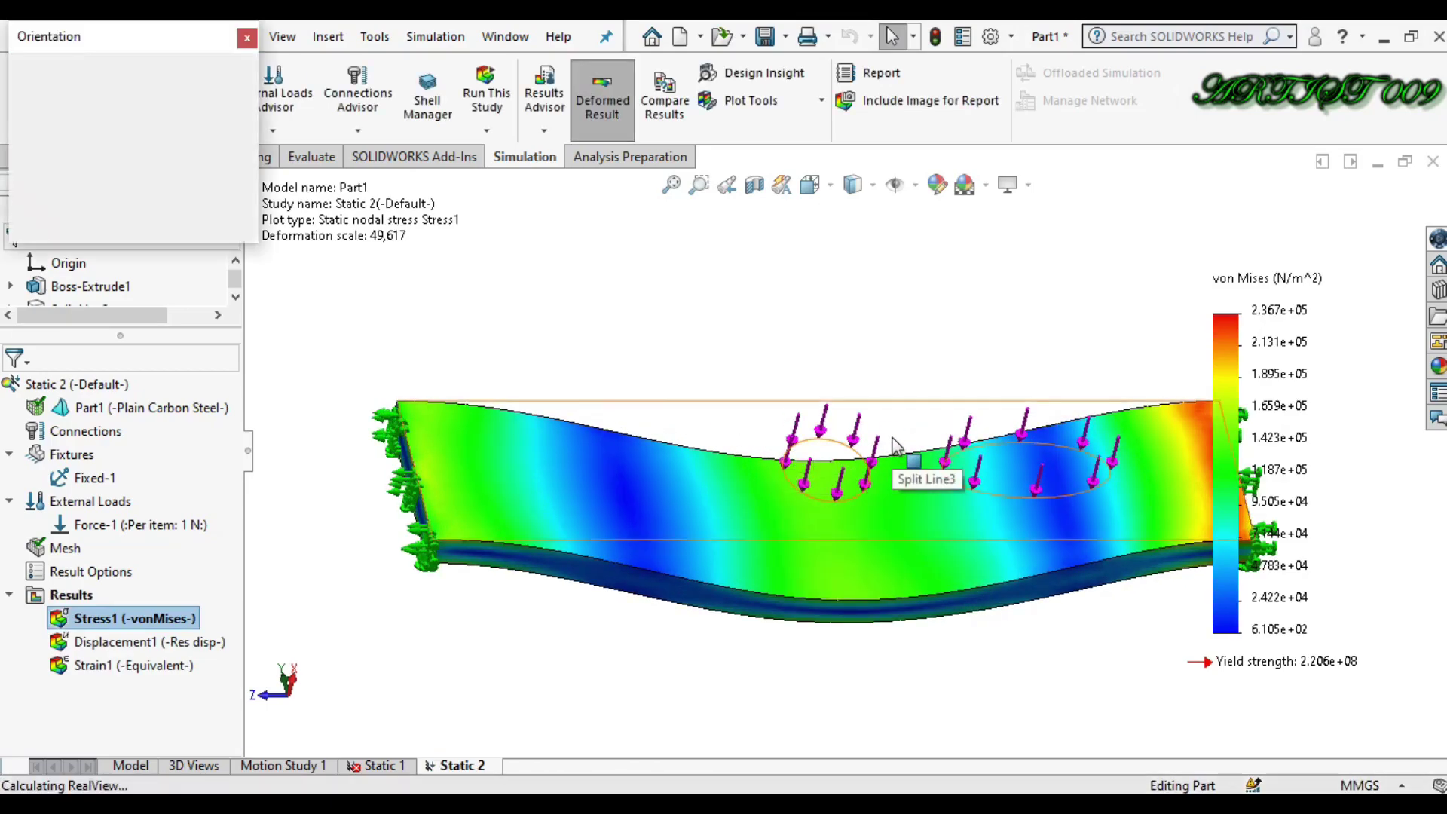
left_click(709, 617)
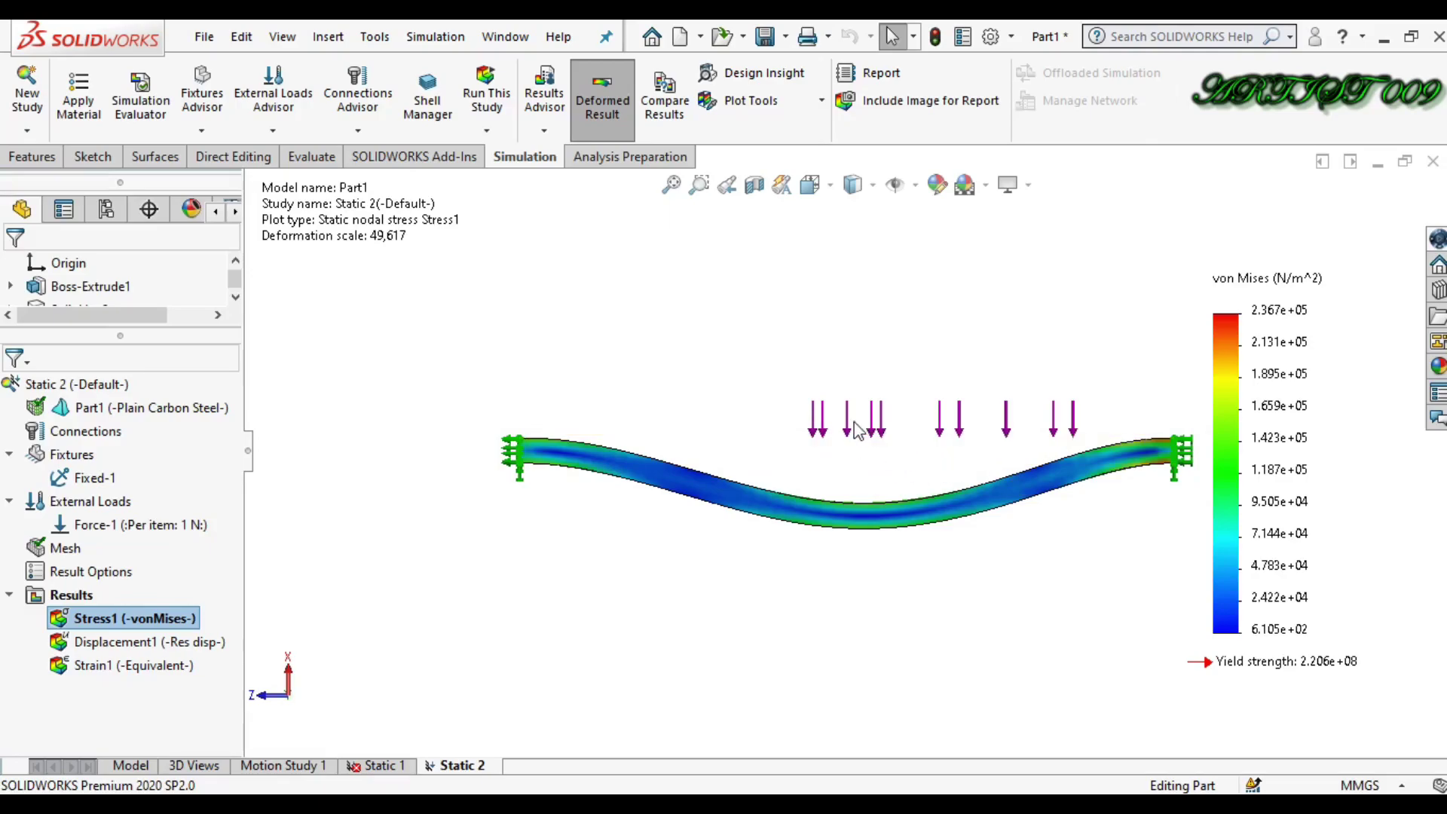
key("ctrl+7")
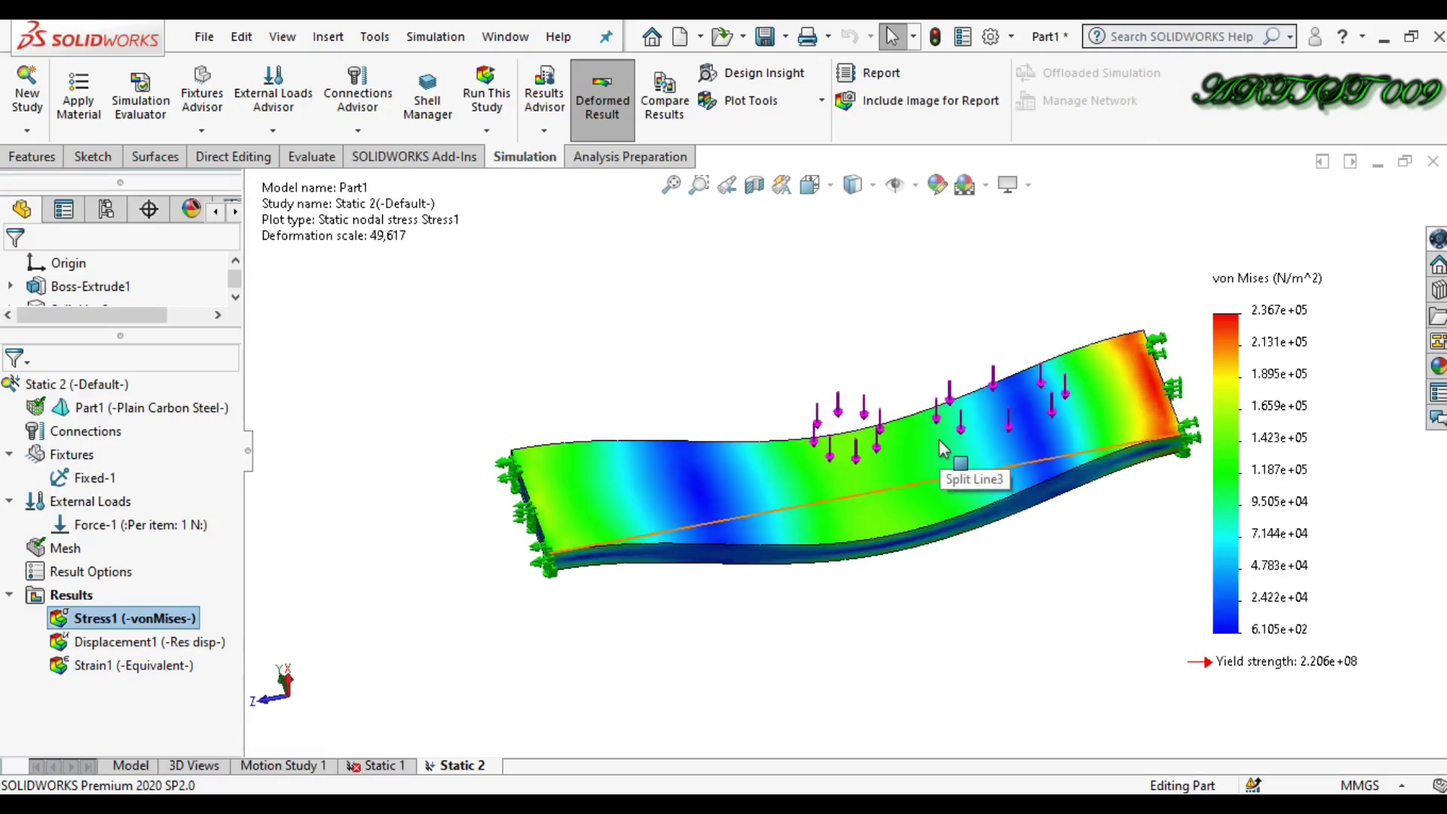
Animate the von Mises stress plot to view the plate's deformation
right_click(120, 619)
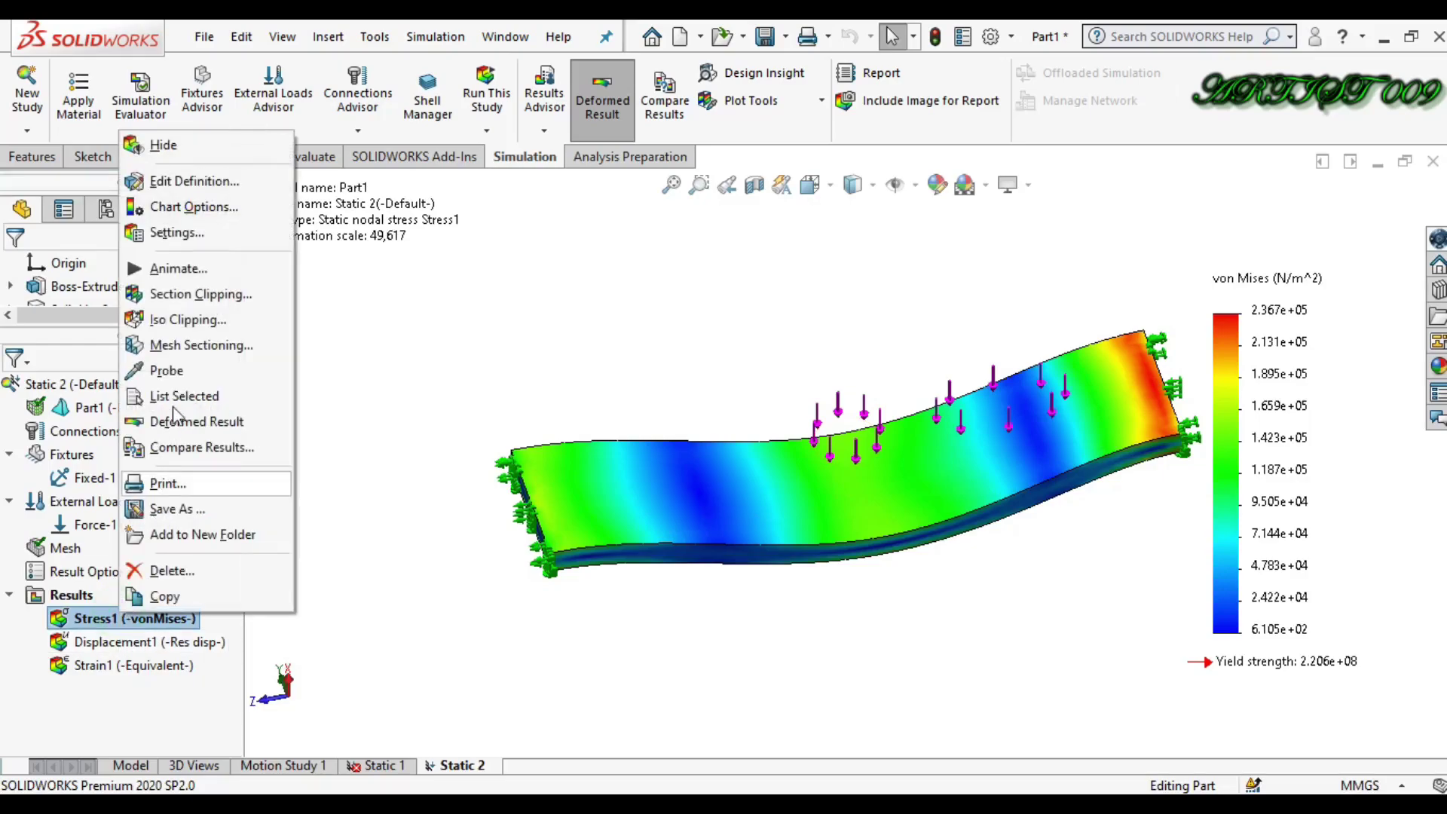
left_click(179, 269)
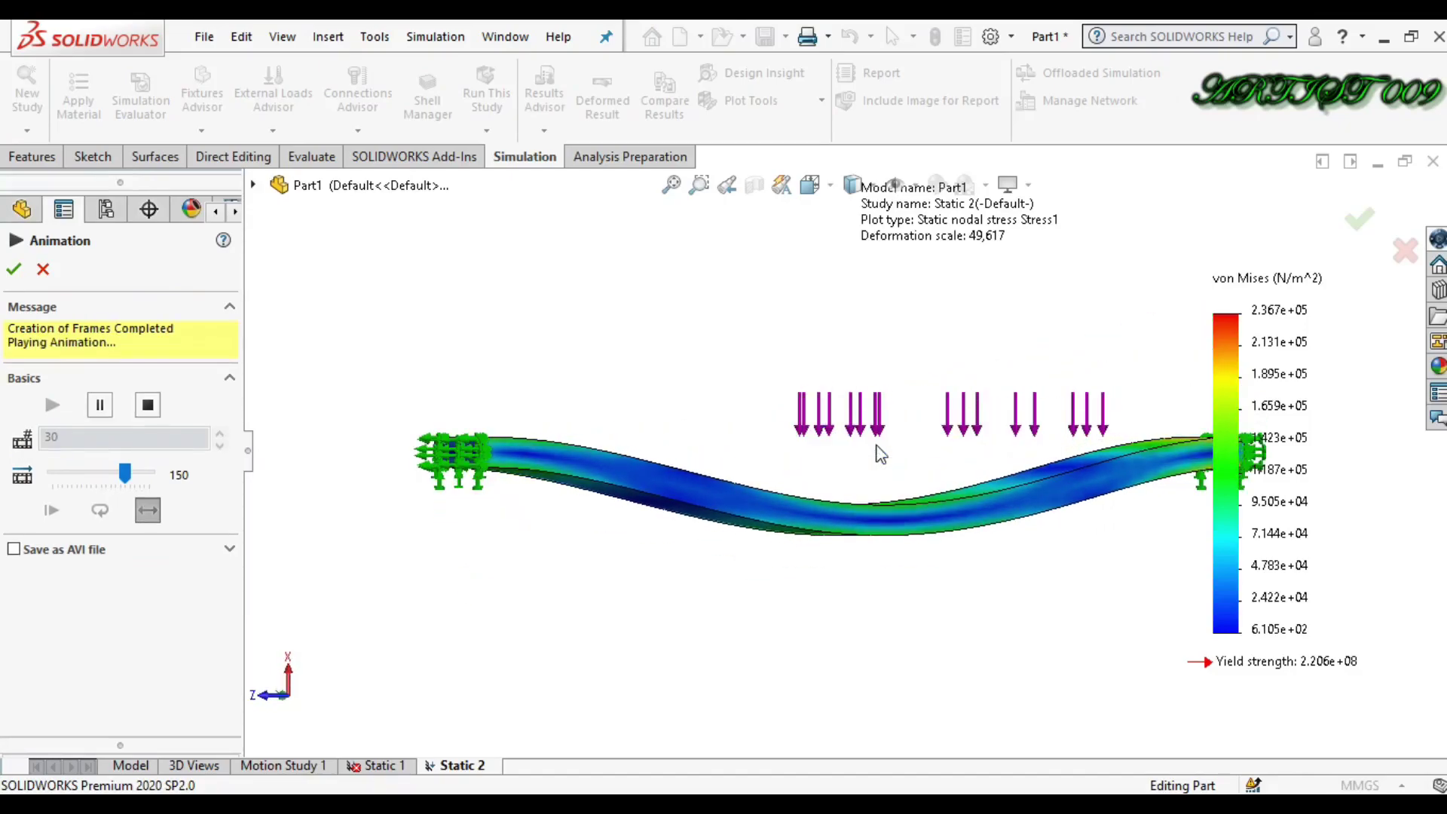
Examine the animated von Mises stress plot at an angle and up close, and close the animation
key("Down")
key("Right")
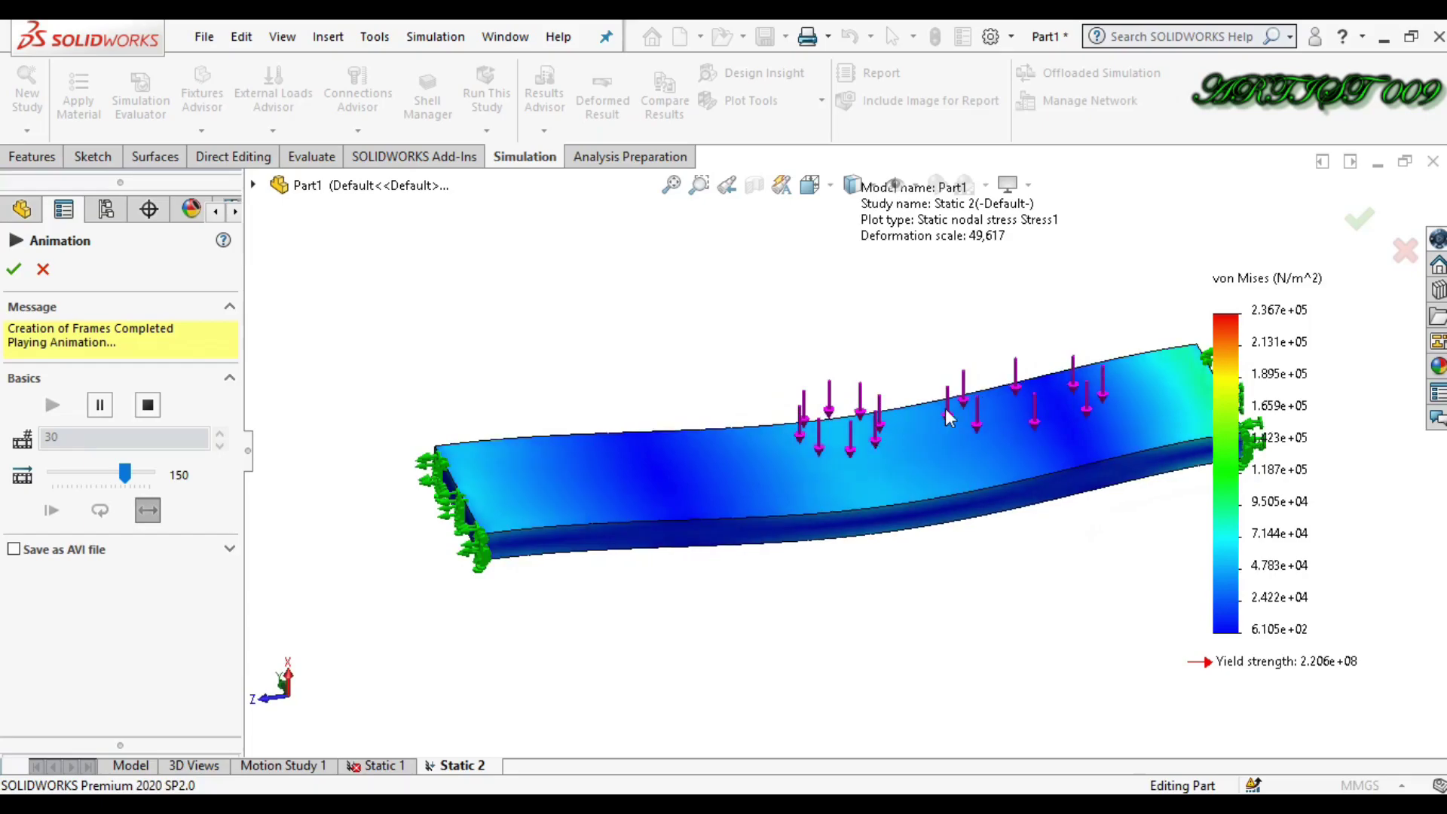
scroll(1029, 406, "down", 2)
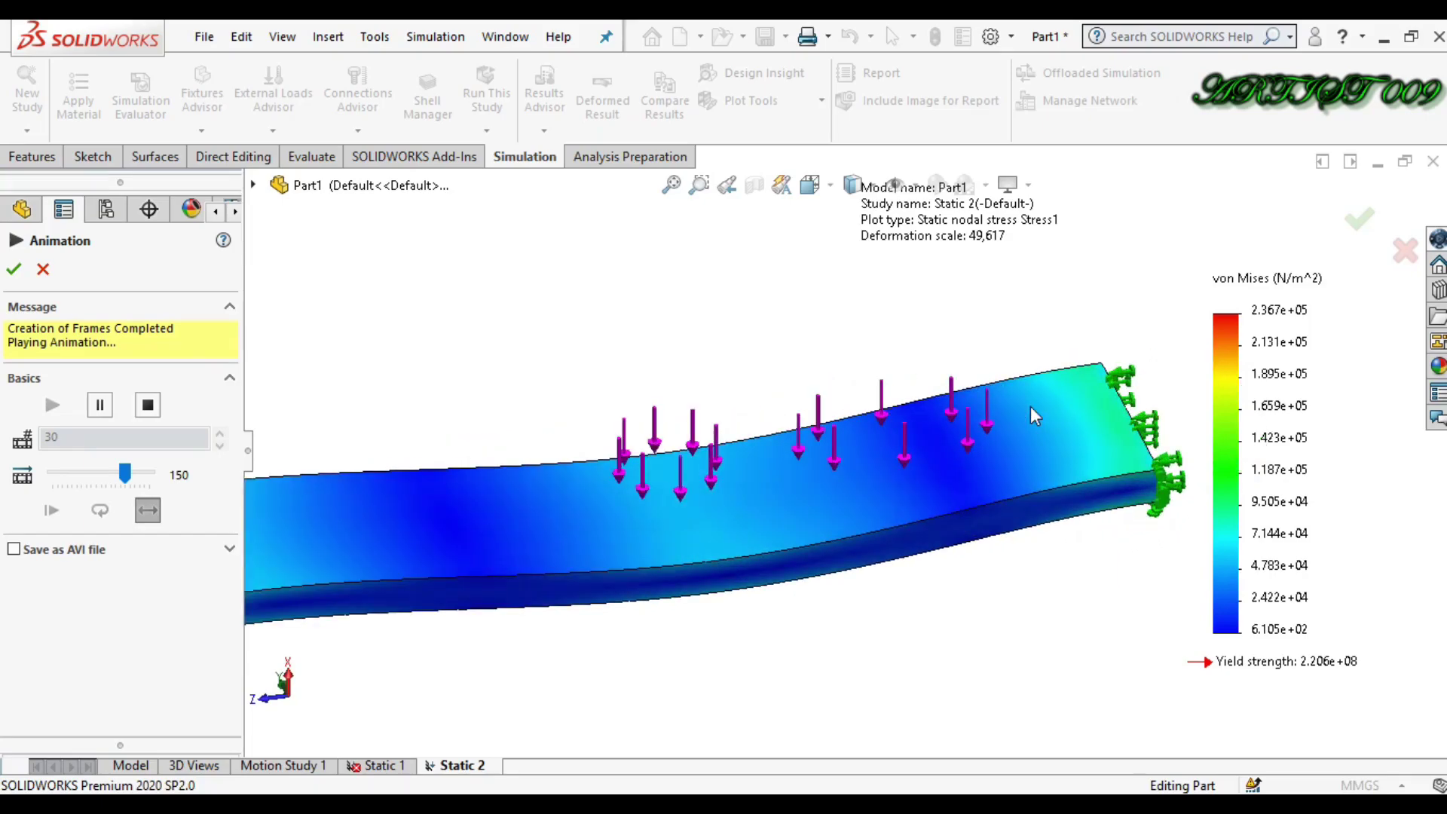
scroll(694, 387, "up", 3)
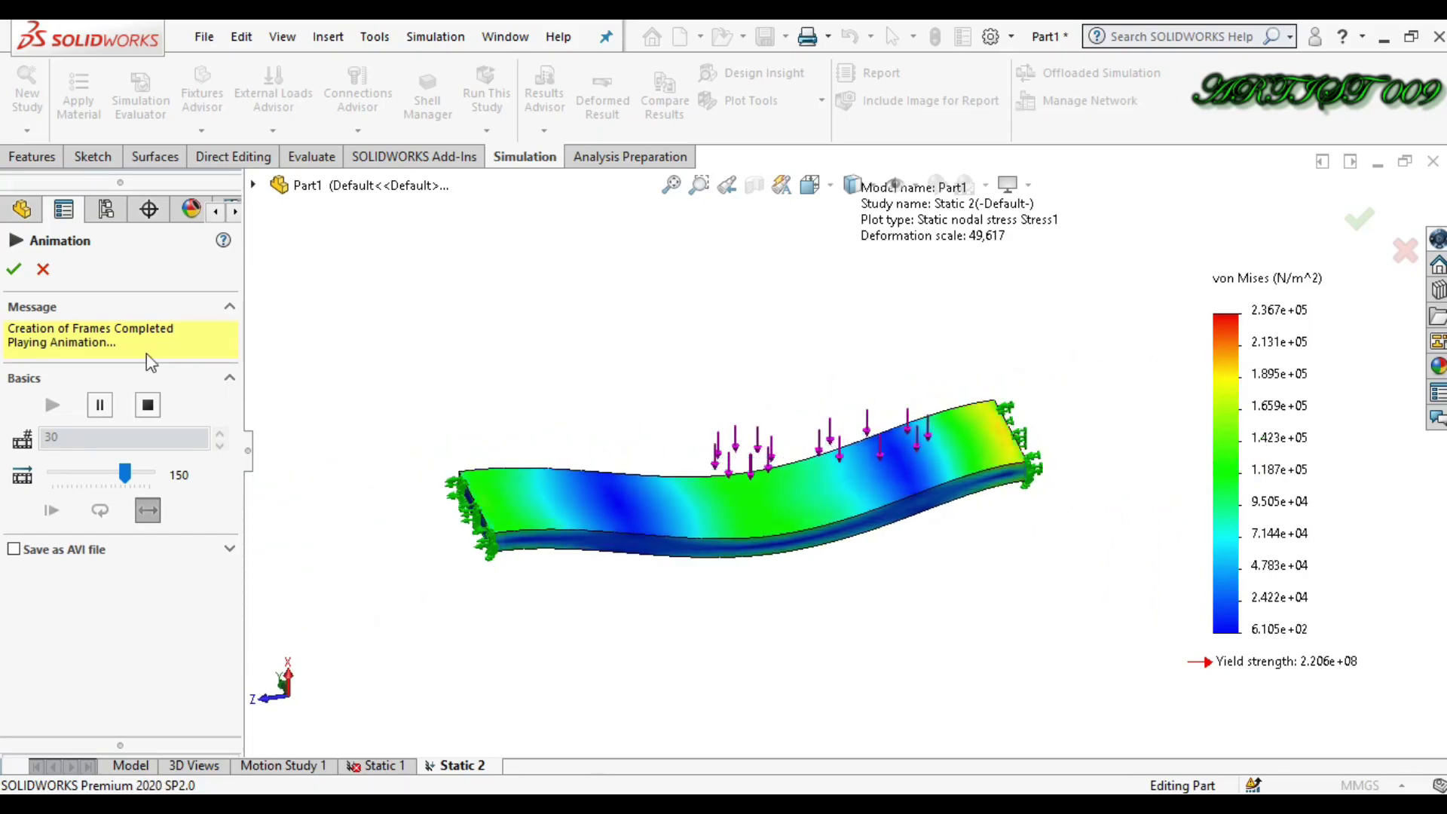
left_click(13, 269)
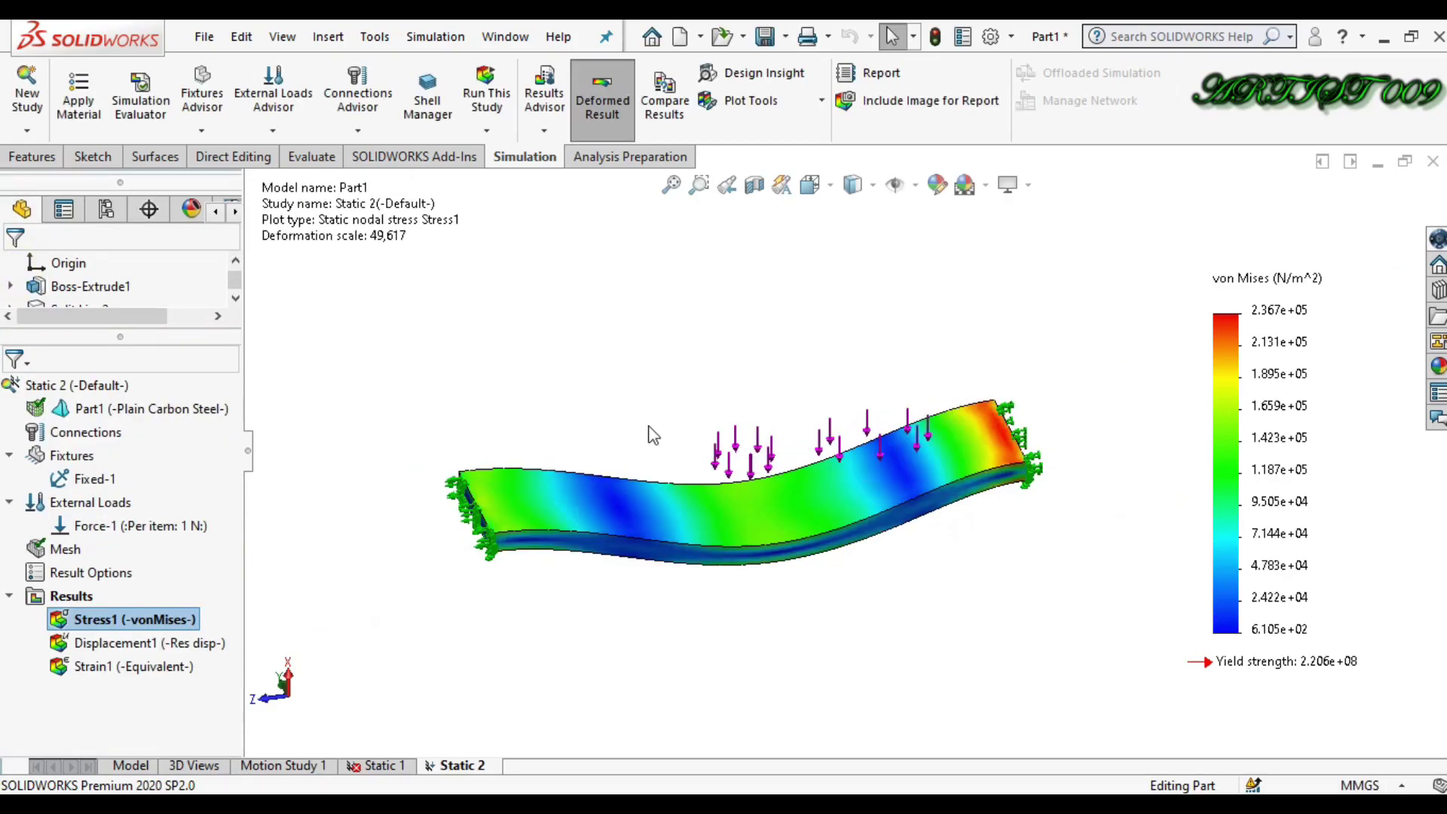
In the model, sketch a hexagon with an inscribed circle of about 16 mm on the top face, about 43 mm from the origin, opposite the ellipse
left_click(144, 767)
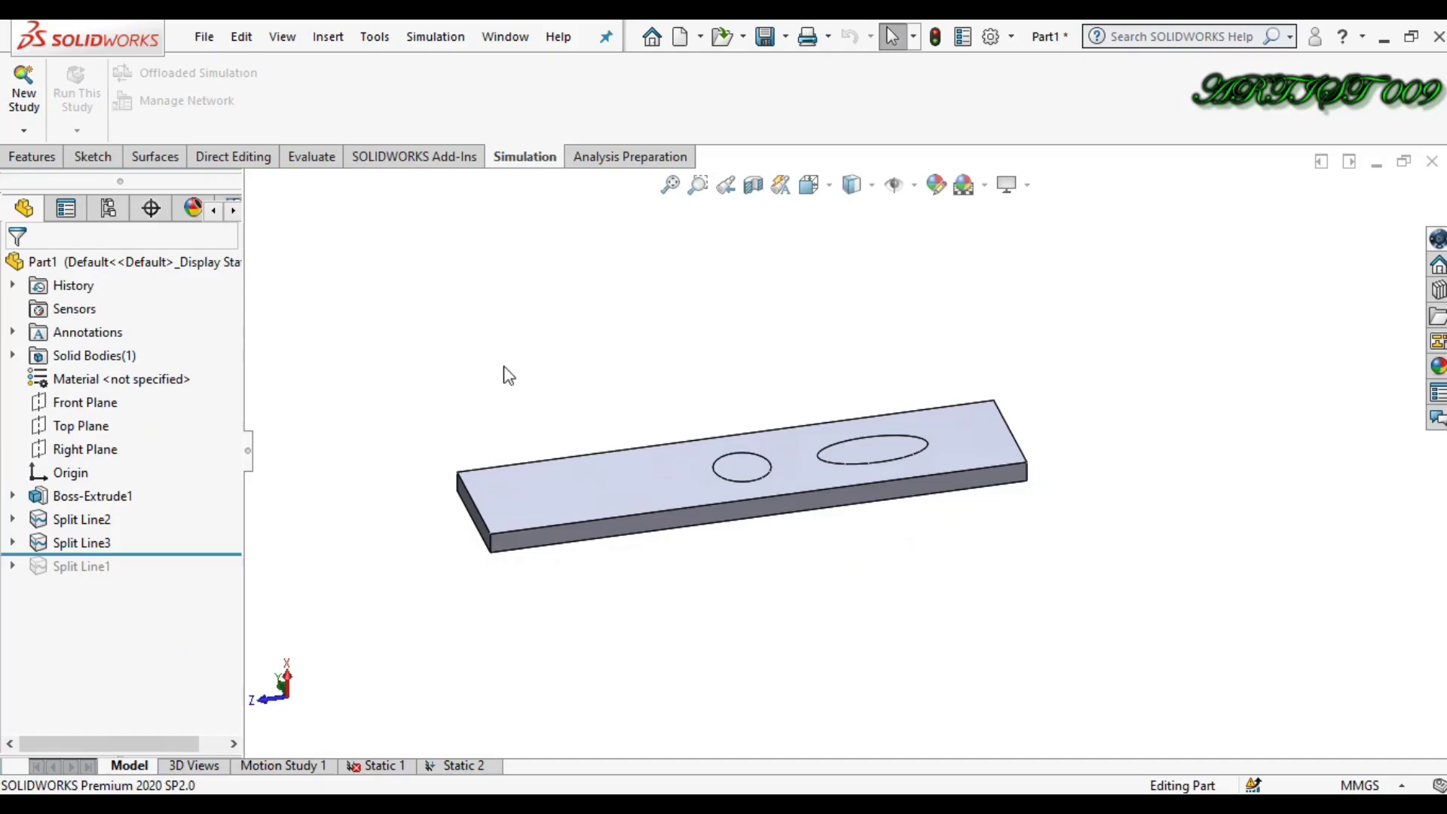
right_click_drag(510, 377, 590, 218)
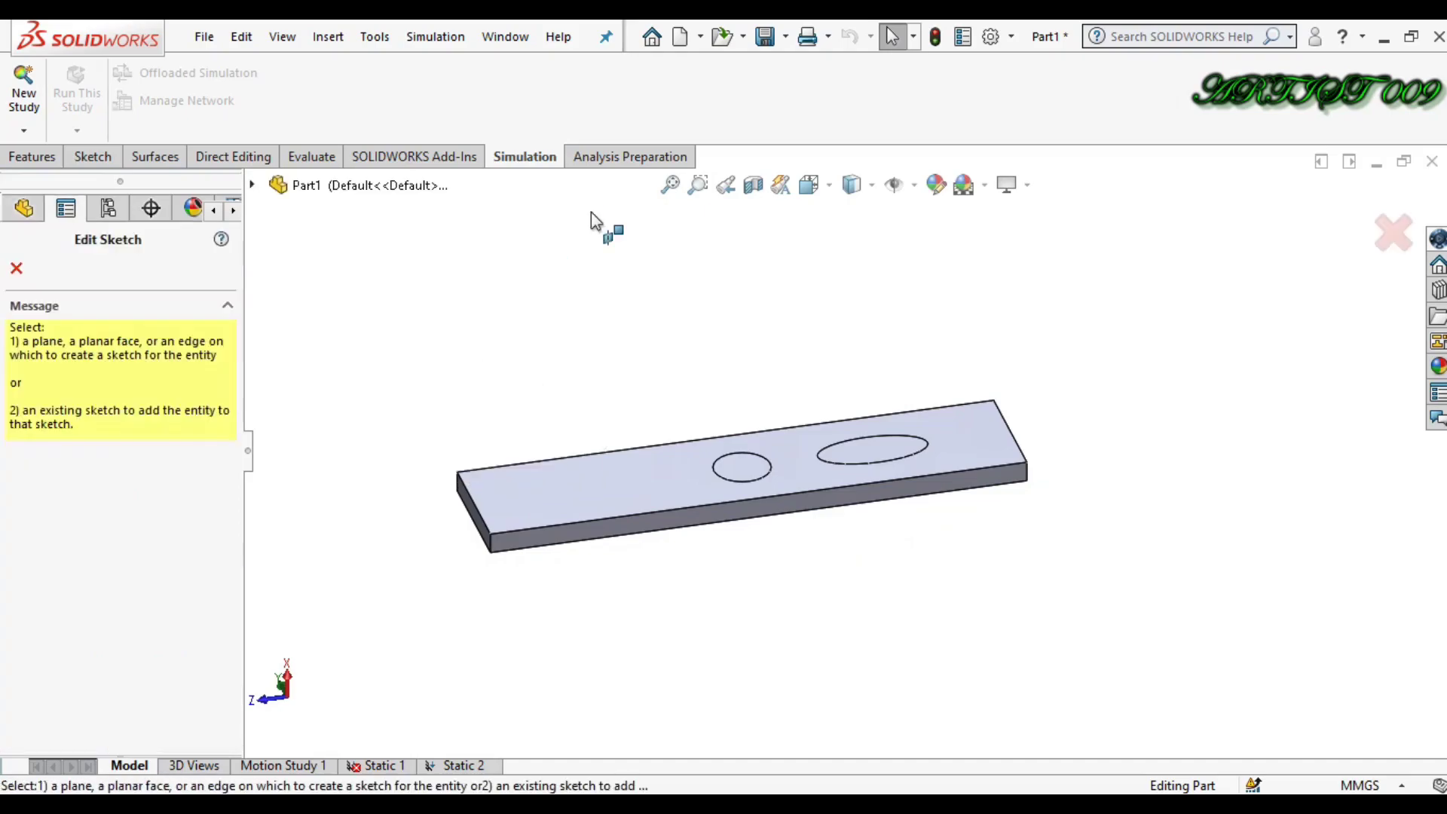
left_click(625, 490)
left_click(1063, 106)
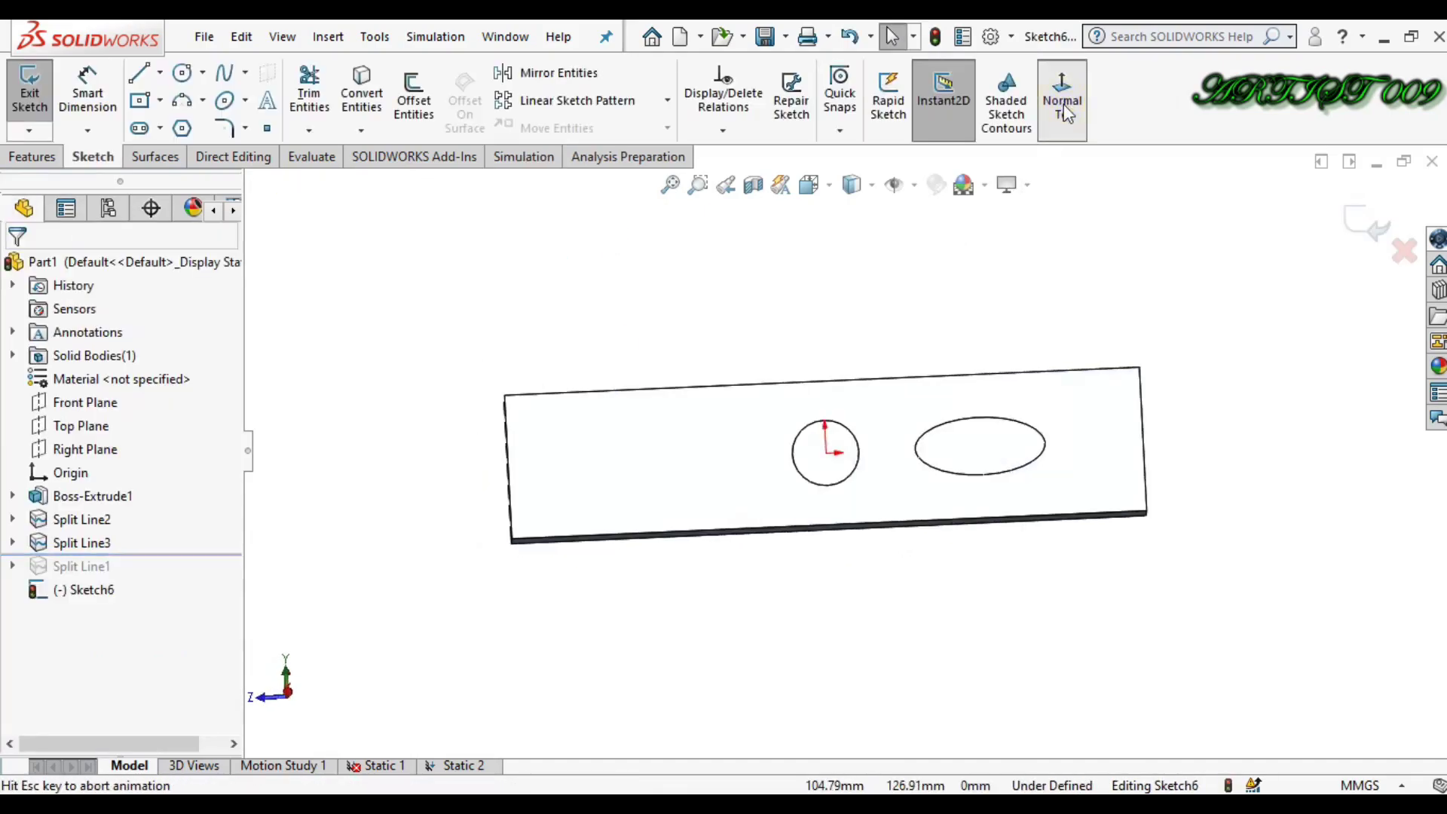
left_click(181, 128)
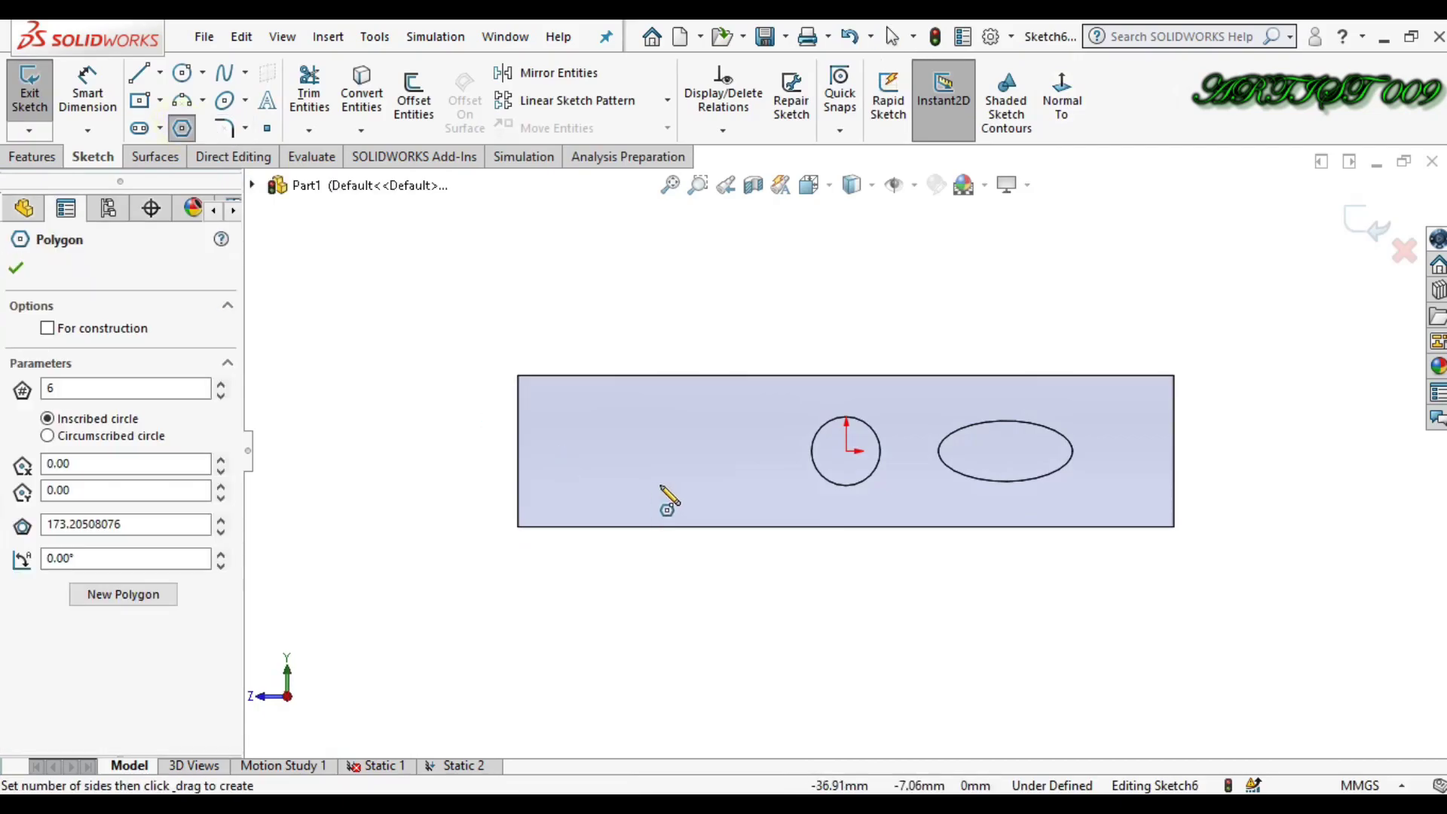
left_click(629, 451)
left_click(629, 405)
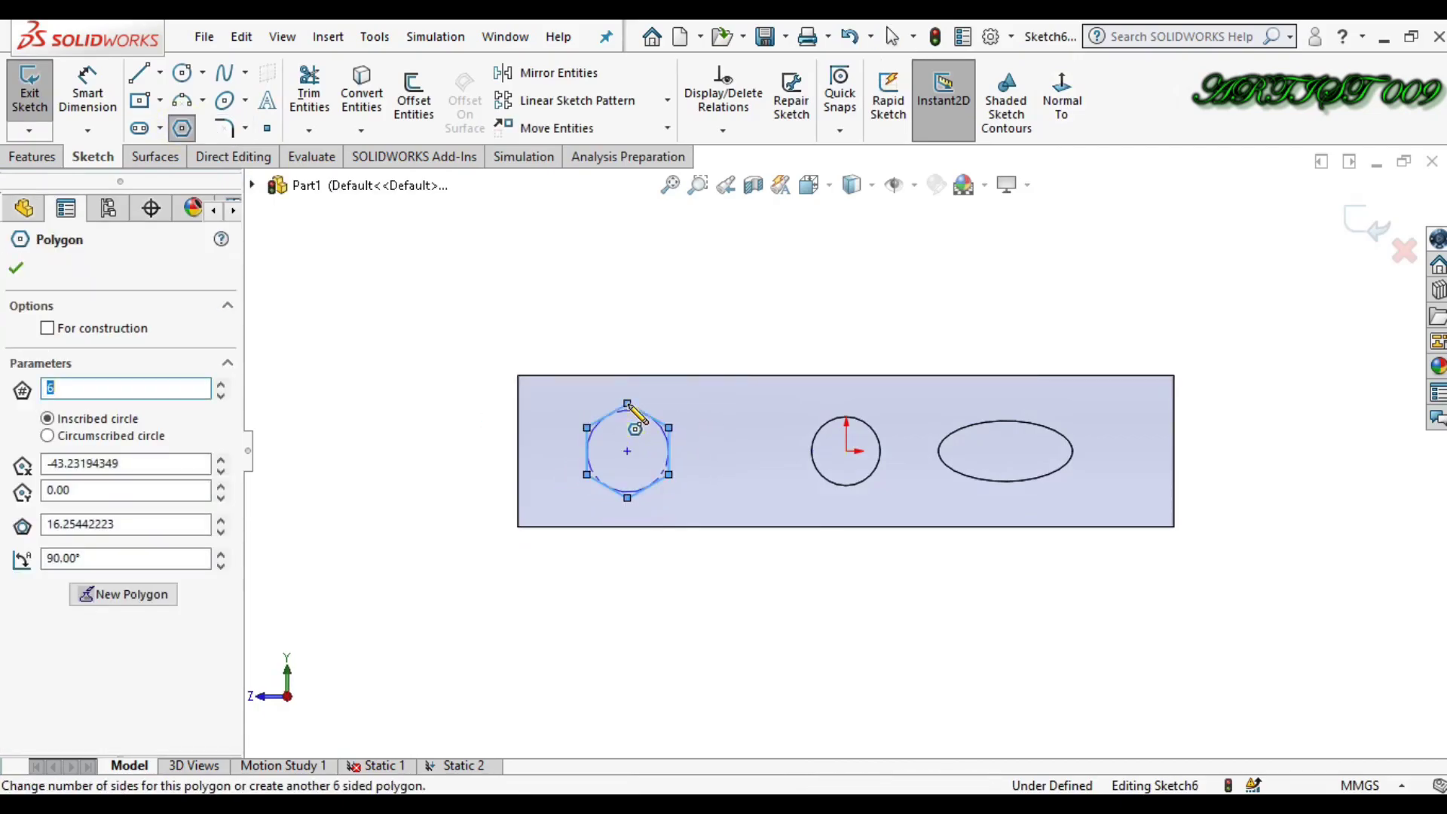
Split the plate's top face with the hexagon sketch using Split Line, and check that the hexagonal area is selectable
left_click(37, 158)
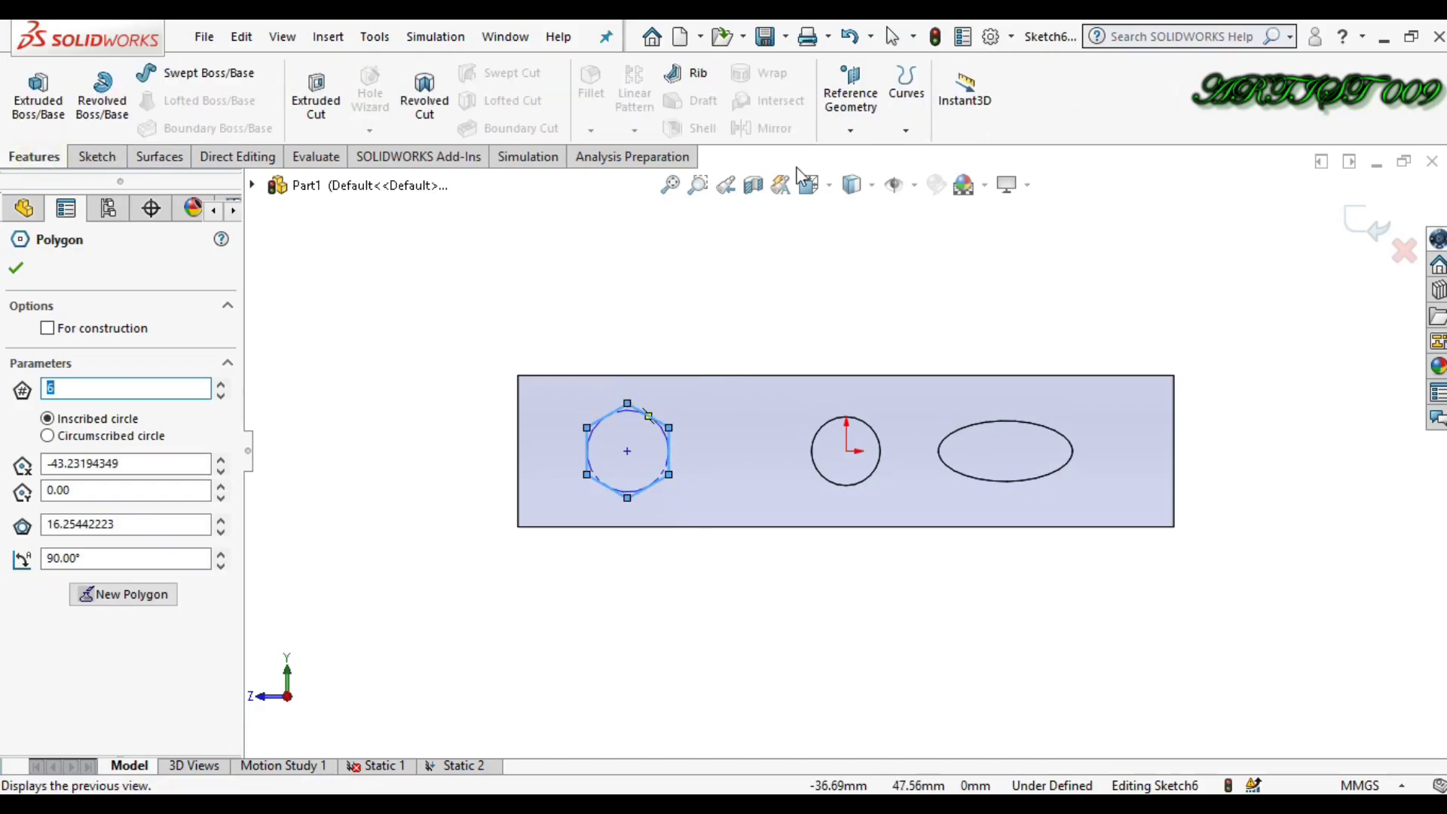
left_click(911, 128)
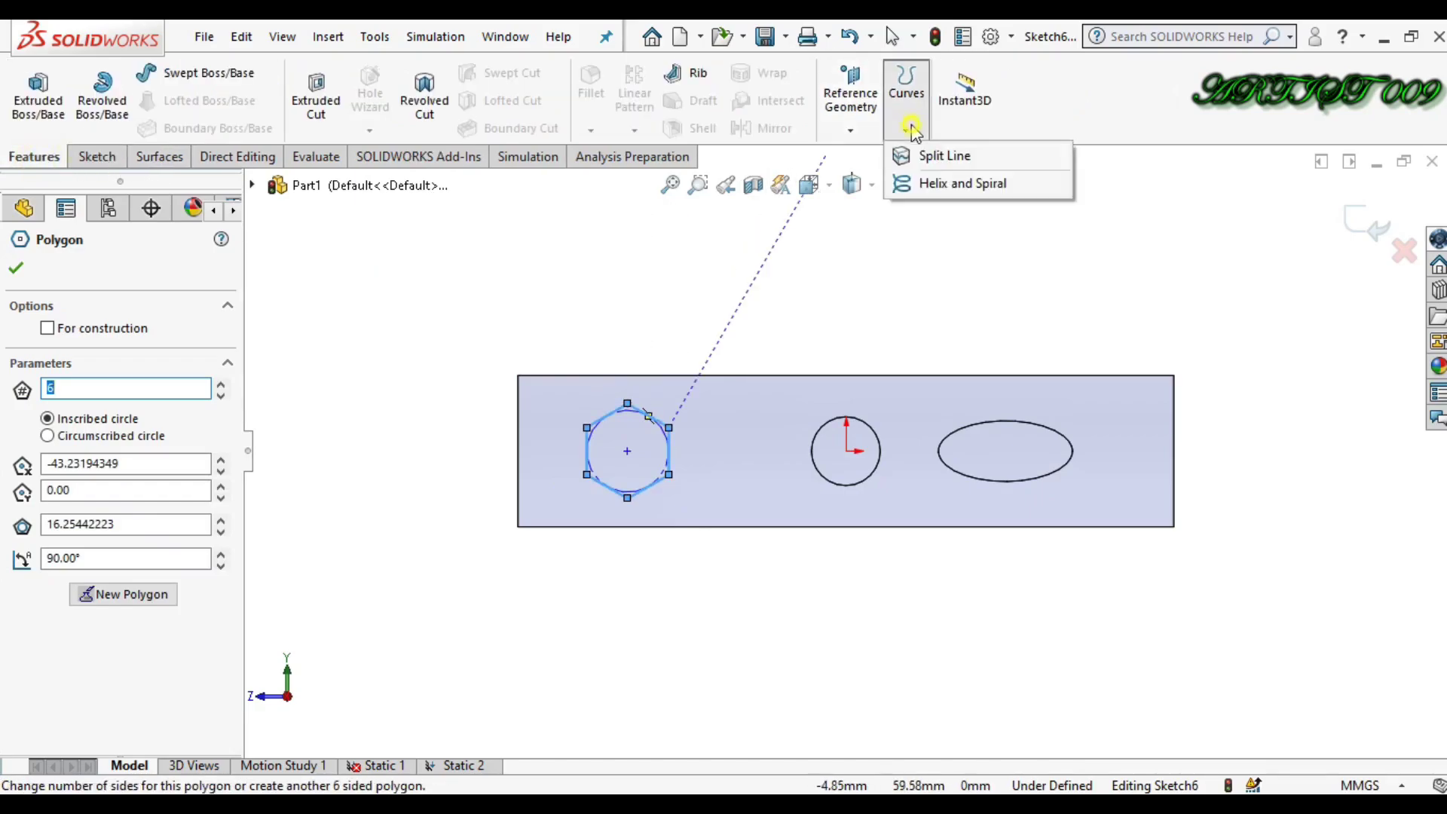
left_click(930, 155)
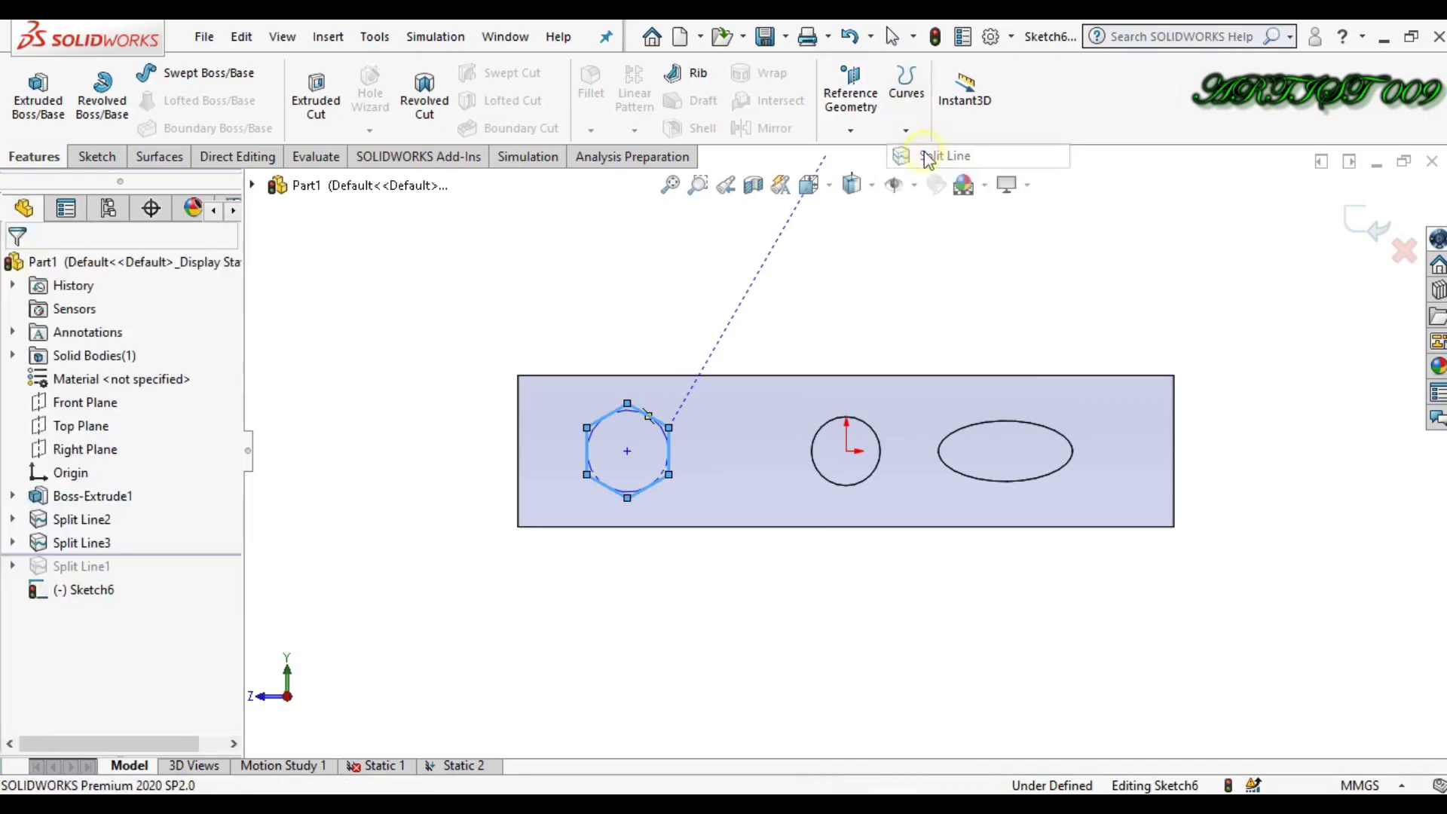
left_click(757, 418)
key("Return")
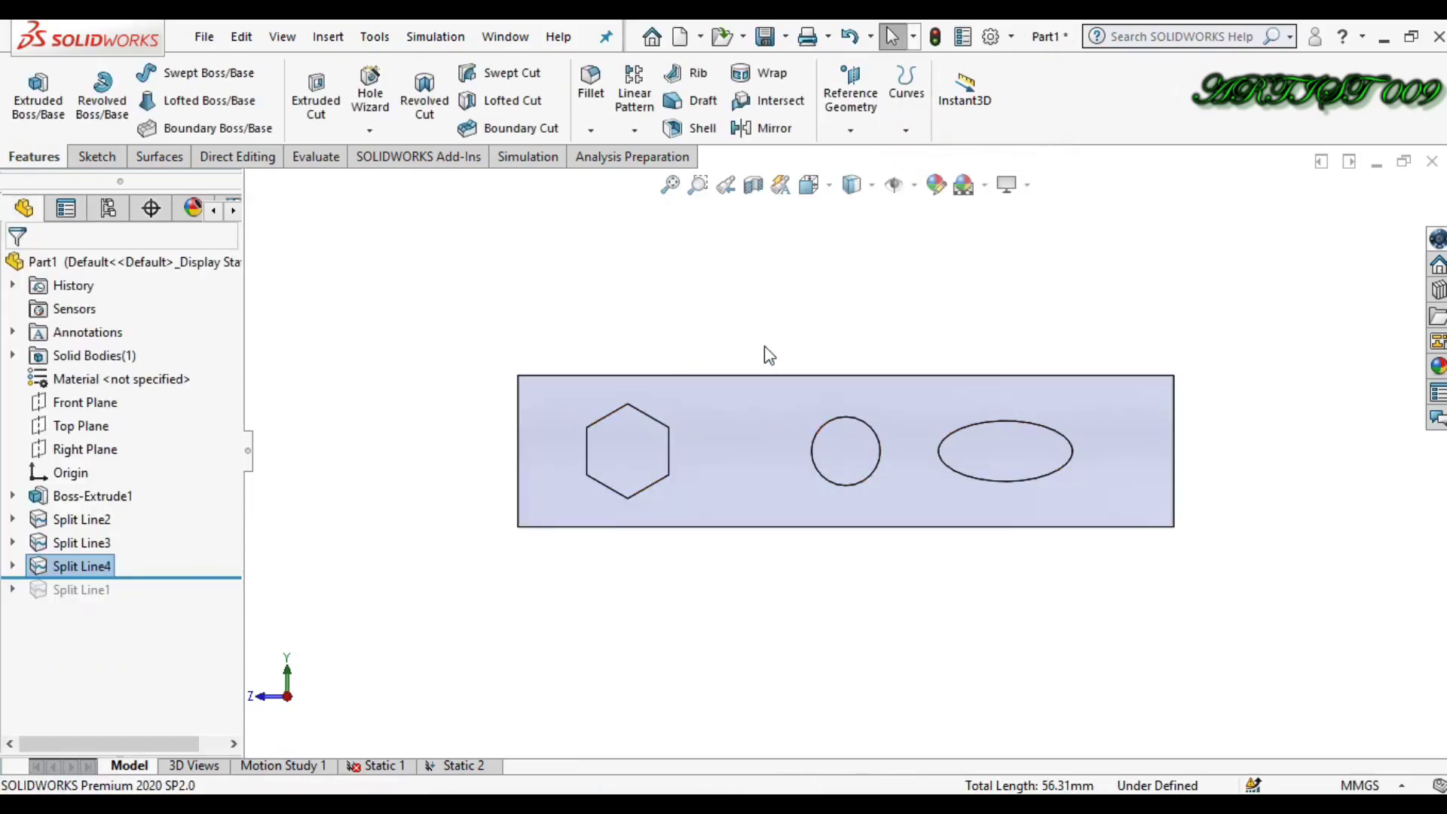
left_click(608, 464)
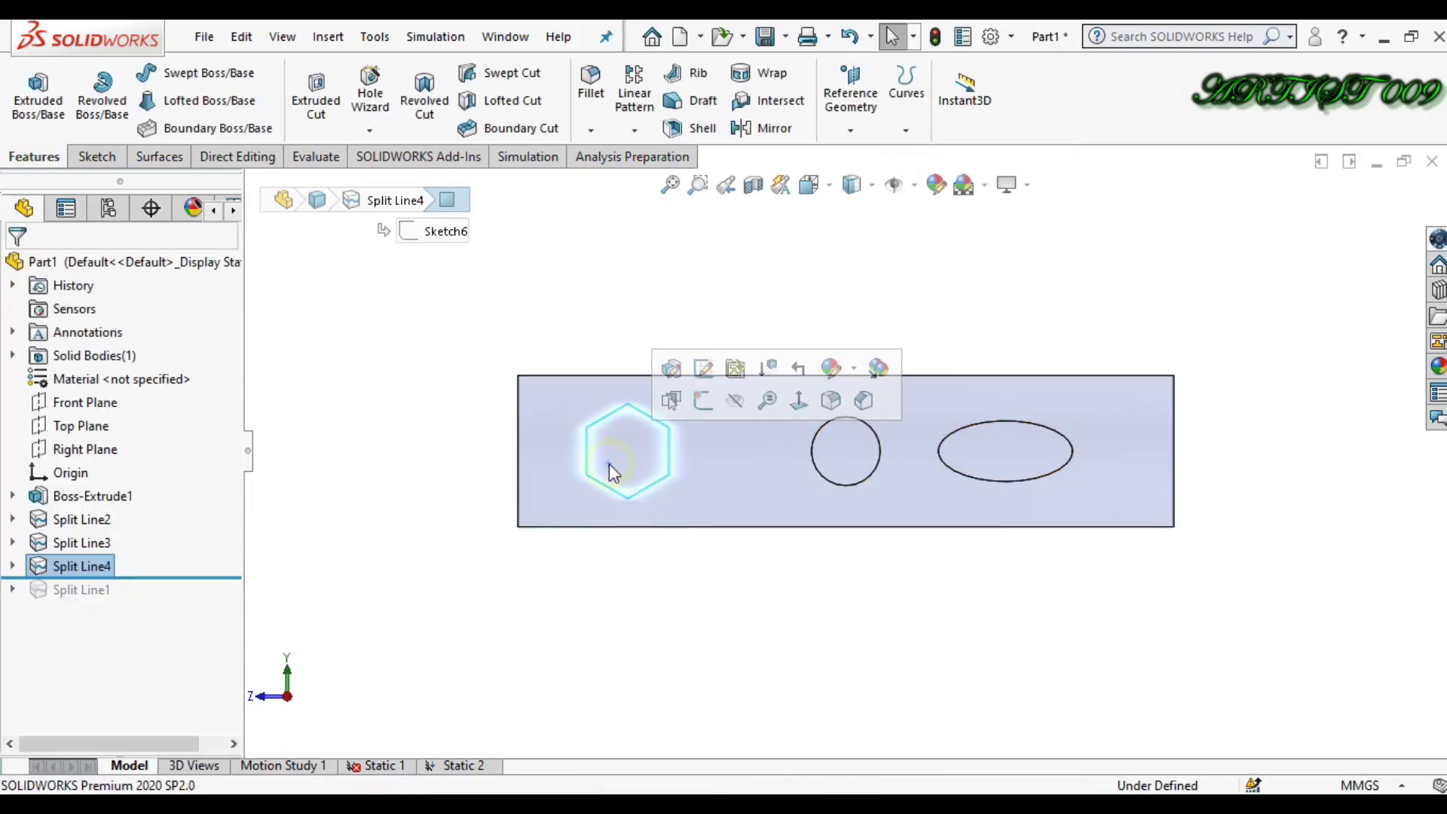
left_click(587, 645)
Add the hexagonal area to the faces of the existing 1 N per item force in study Static 2
left_click(477, 766)
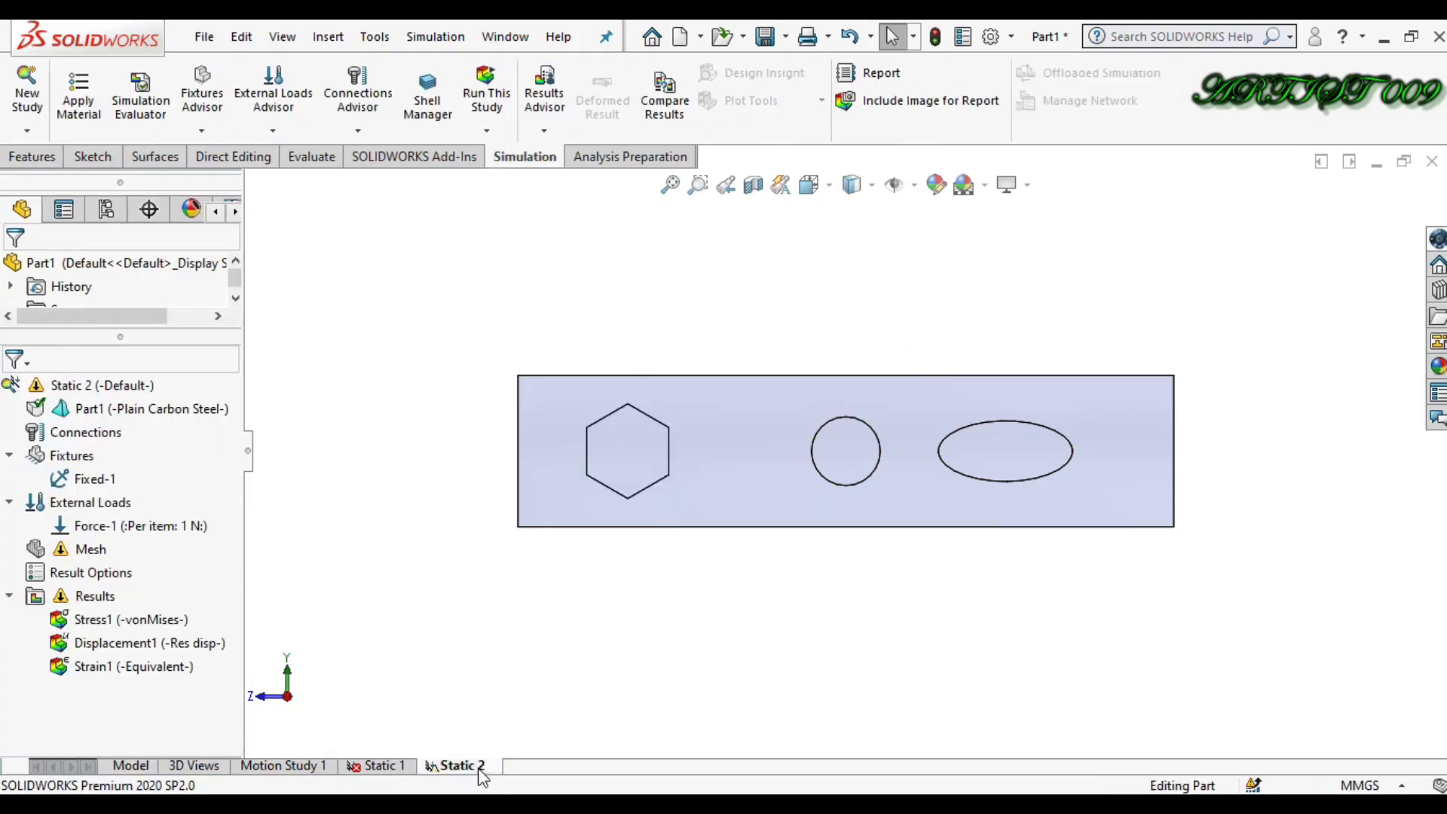
right_click(164, 526)
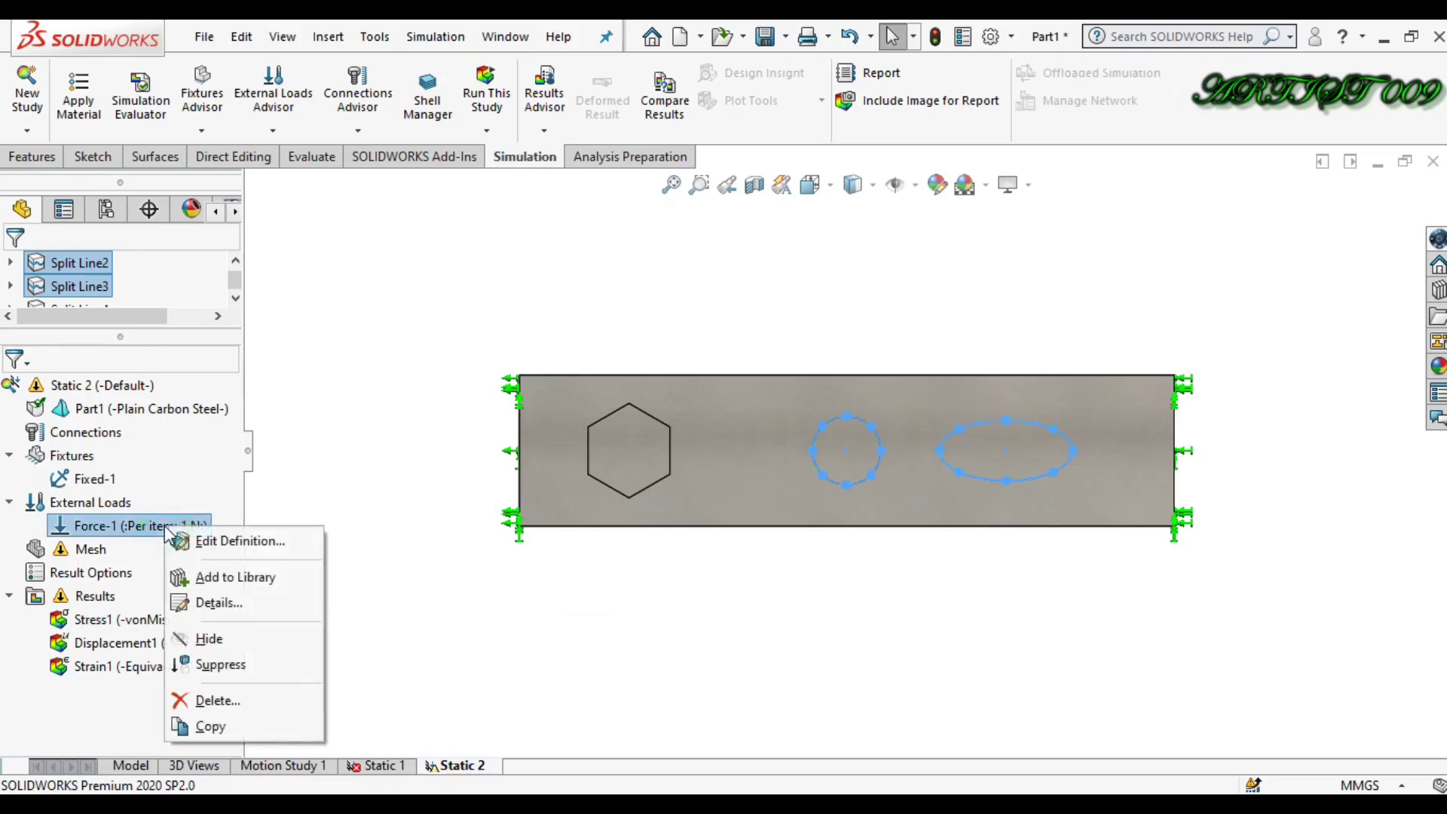
left_click(205, 542)
middle_click_drag(508, 639, 523, 631)
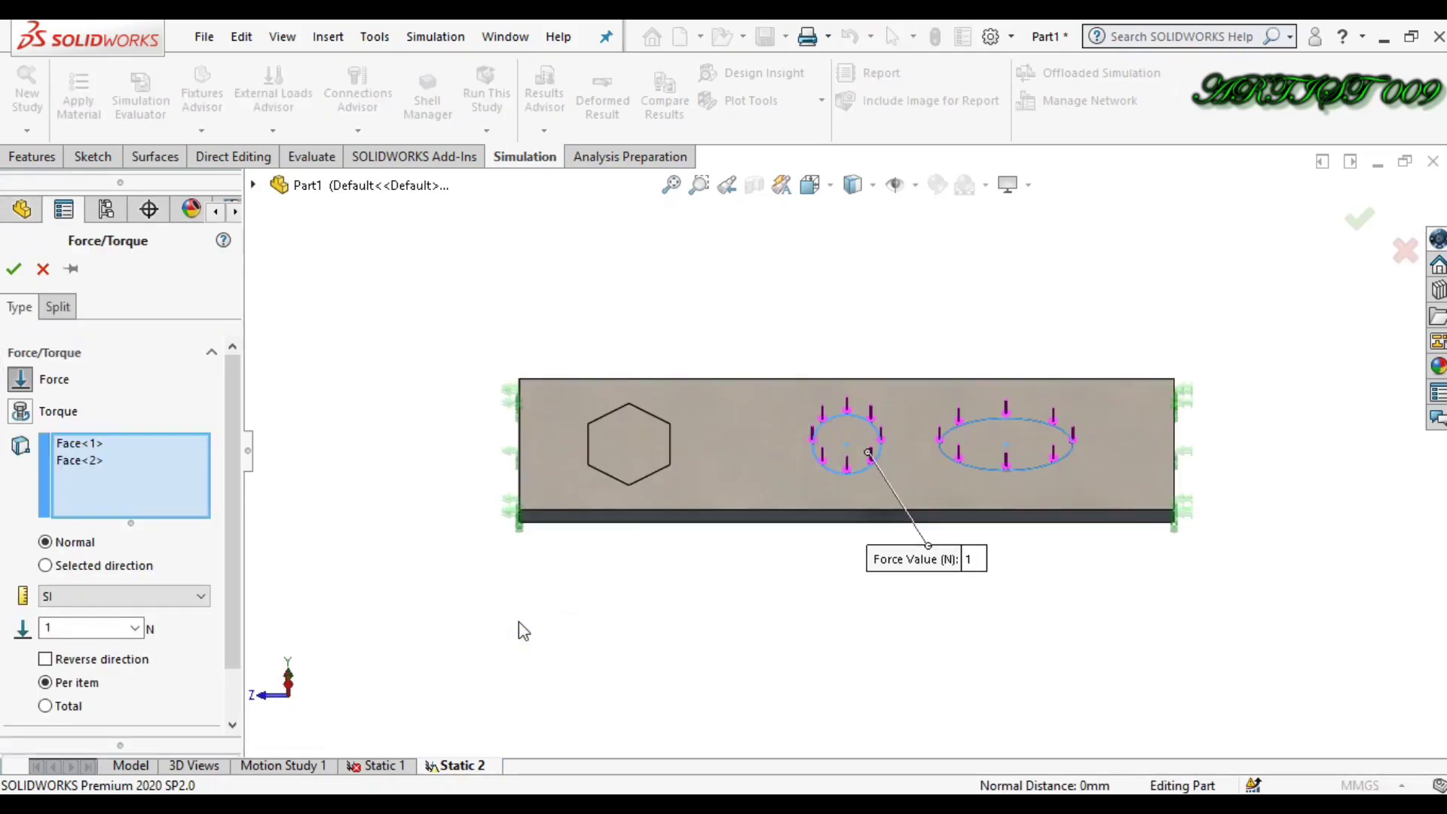
left_click(617, 433)
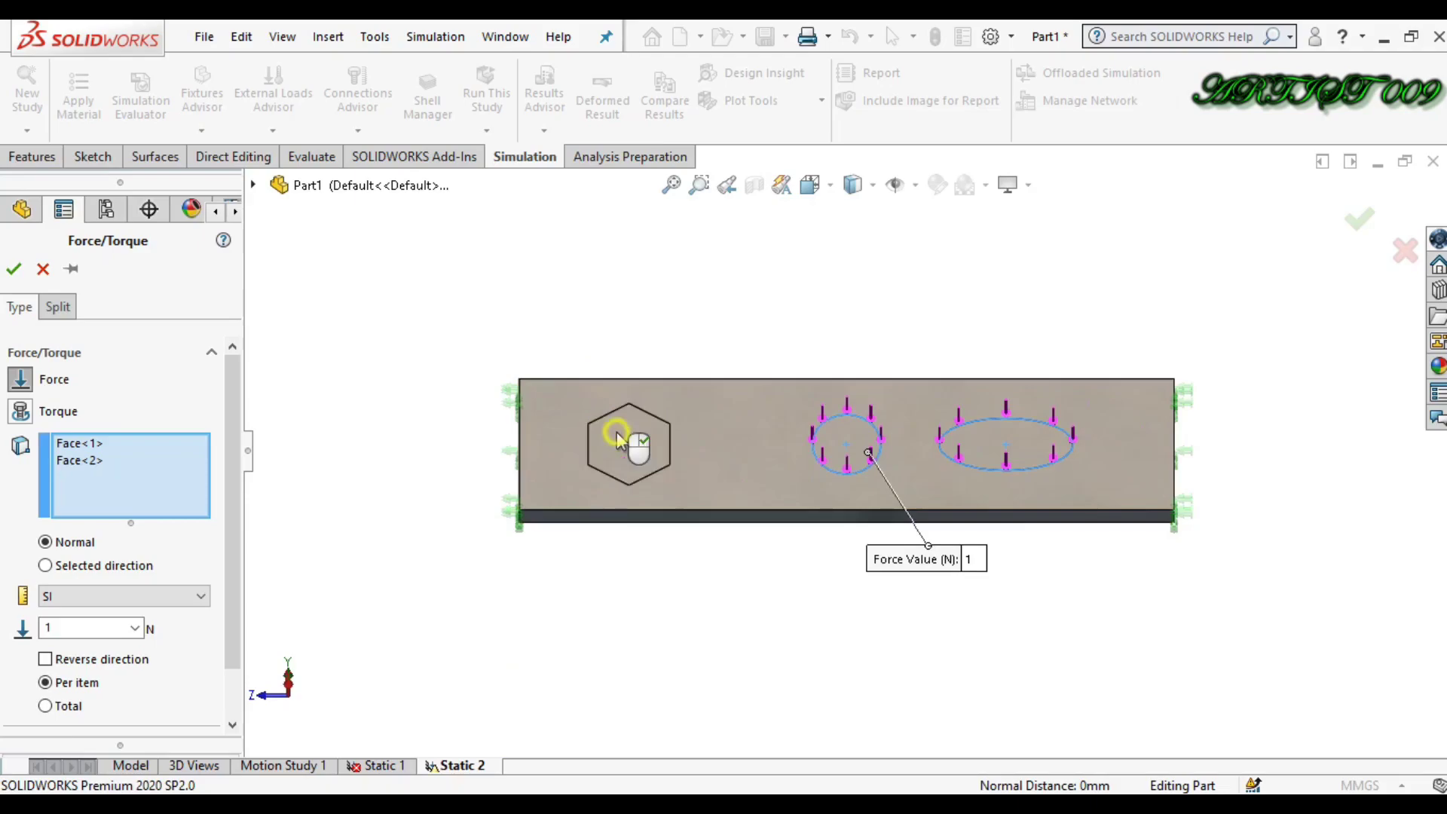
left_click(13, 271)
Run the static study with the three loaded areas and view the deformed von Mises stress plot from the side
left_click(498, 86)
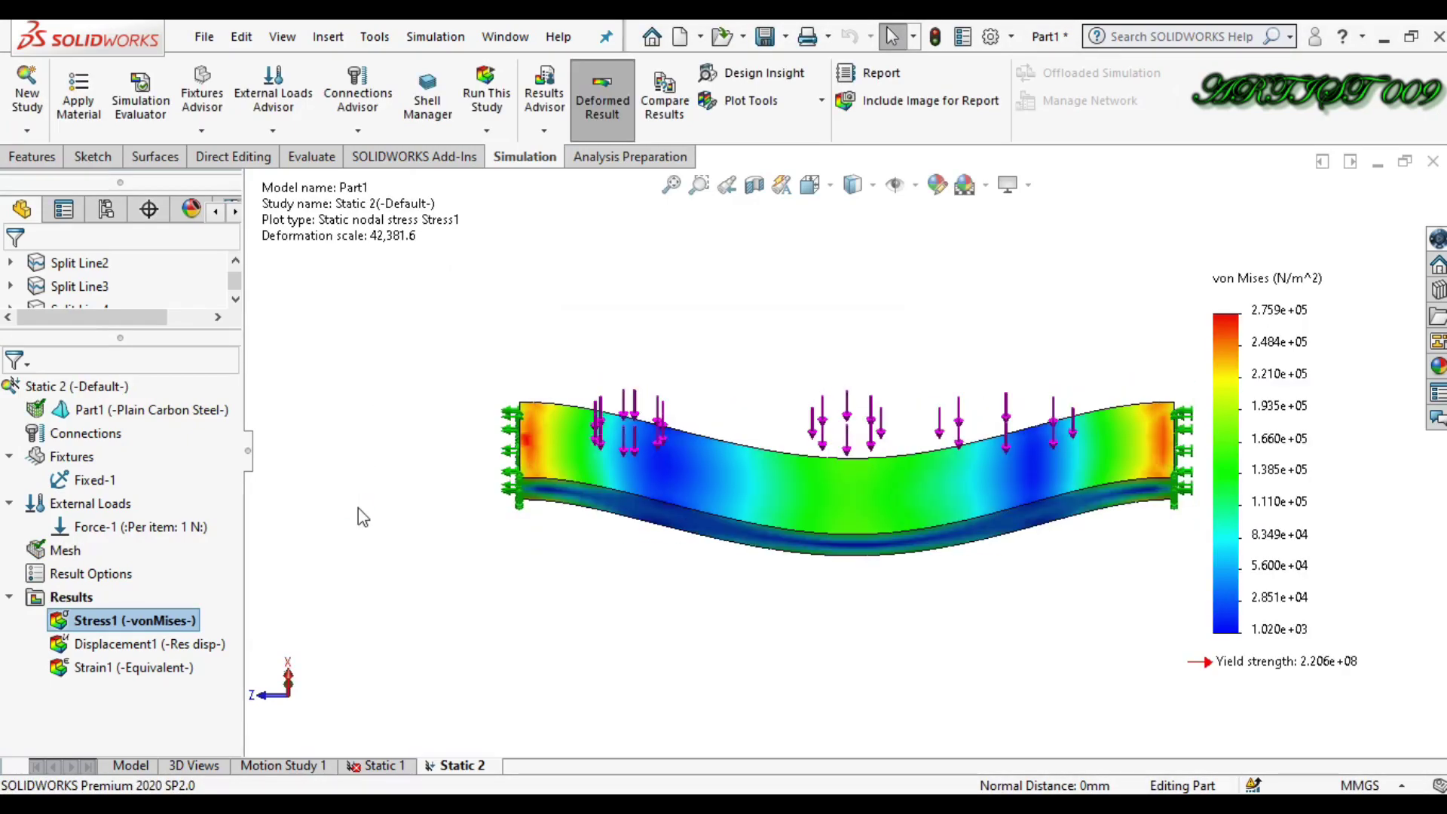
key("space")
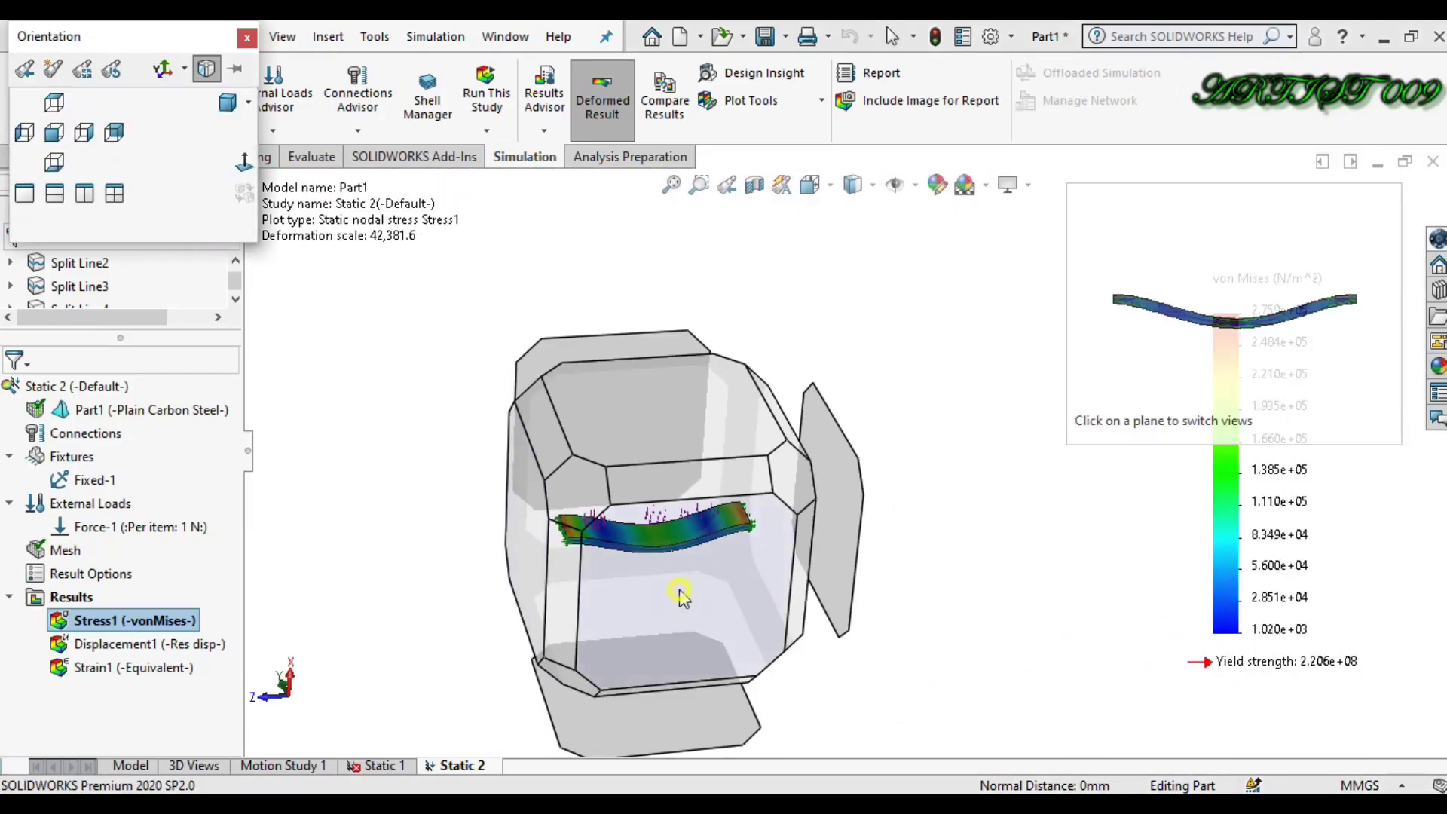
left_click(679, 597)
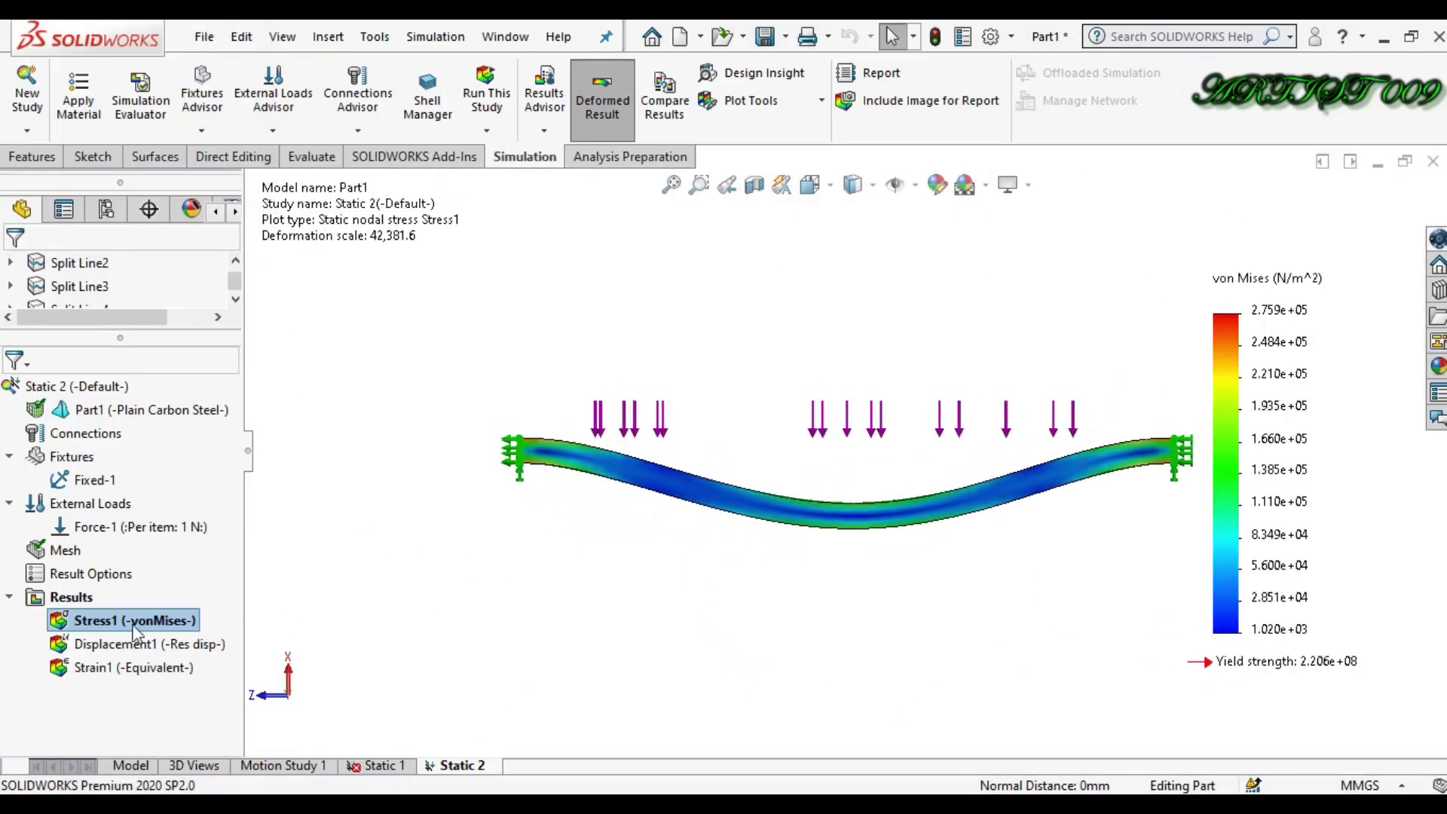
Show the resultant displacement plot, animate it to examine the plate's deformation at an angle, and close the animation
right_click(125, 650)
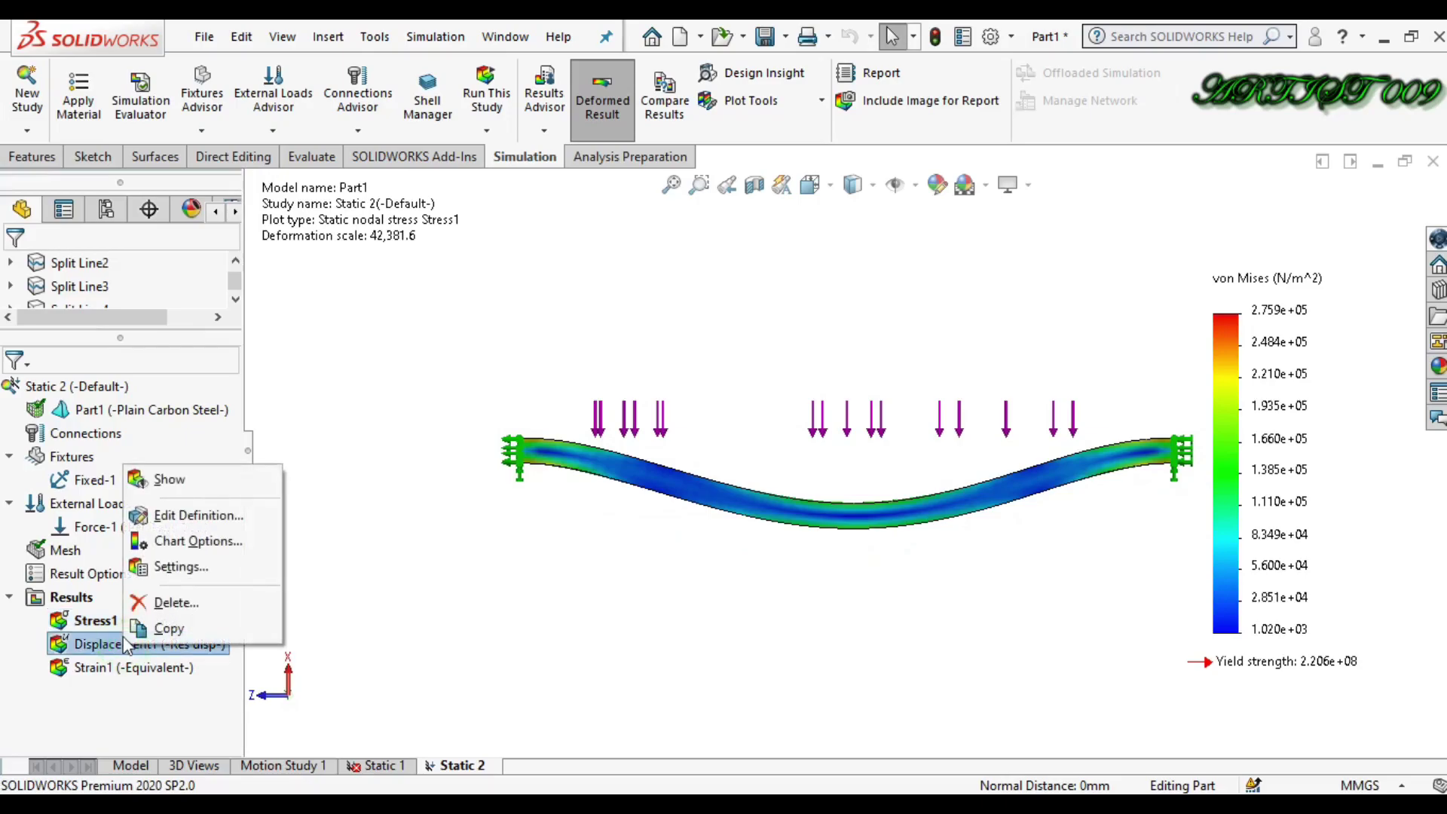
left_click(218, 484)
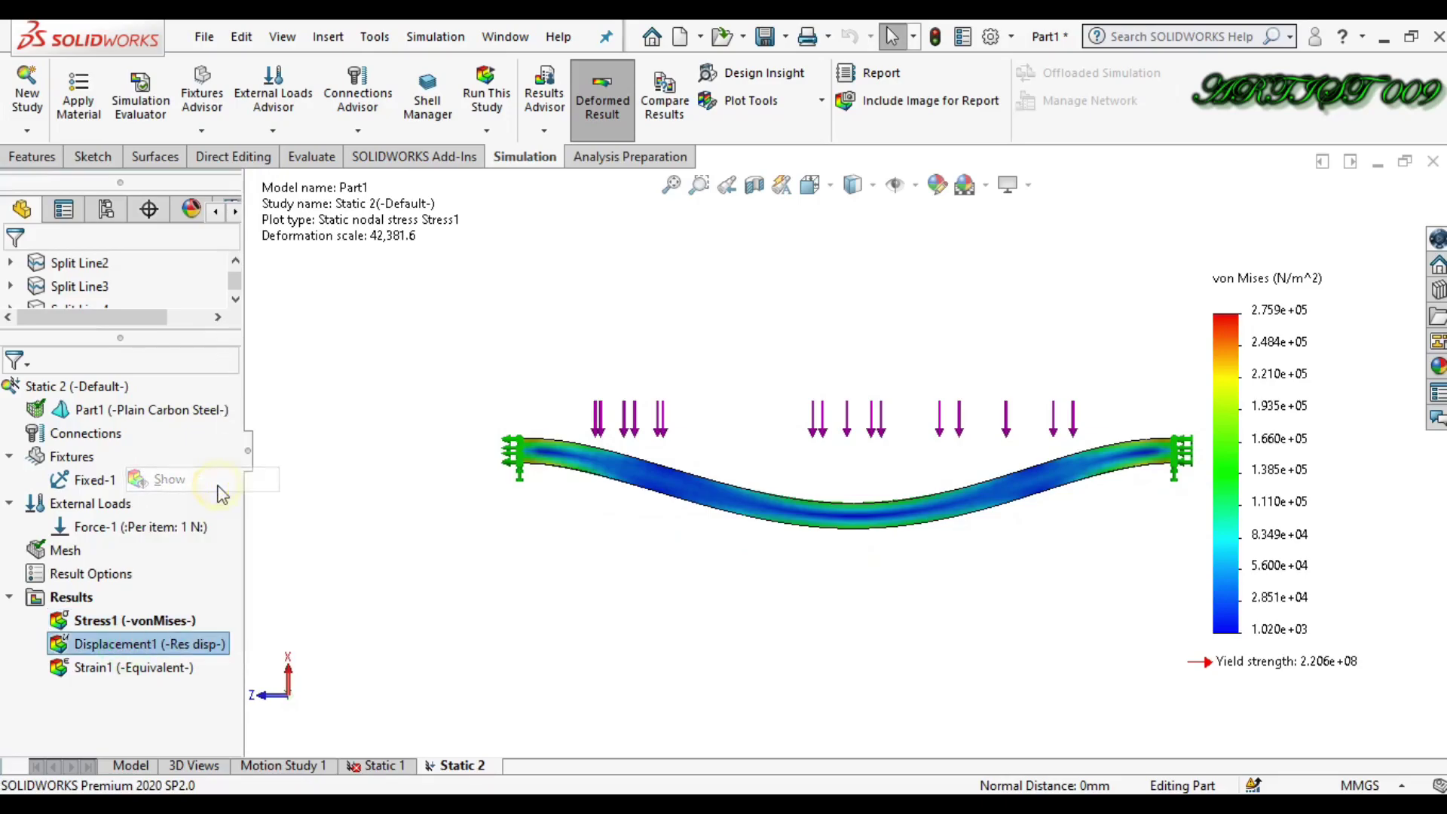
right_click(205, 652)
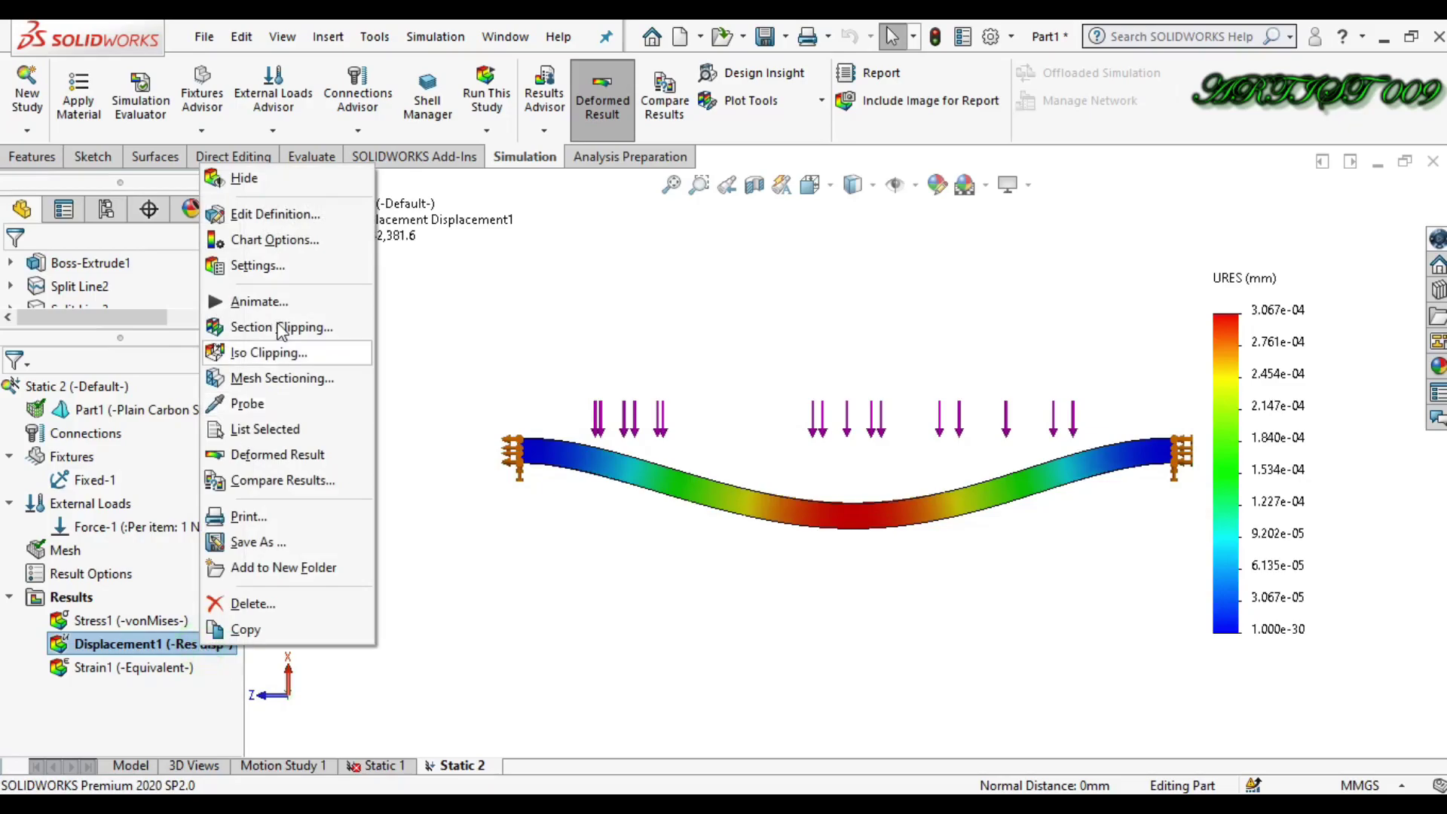
left_click(284, 299)
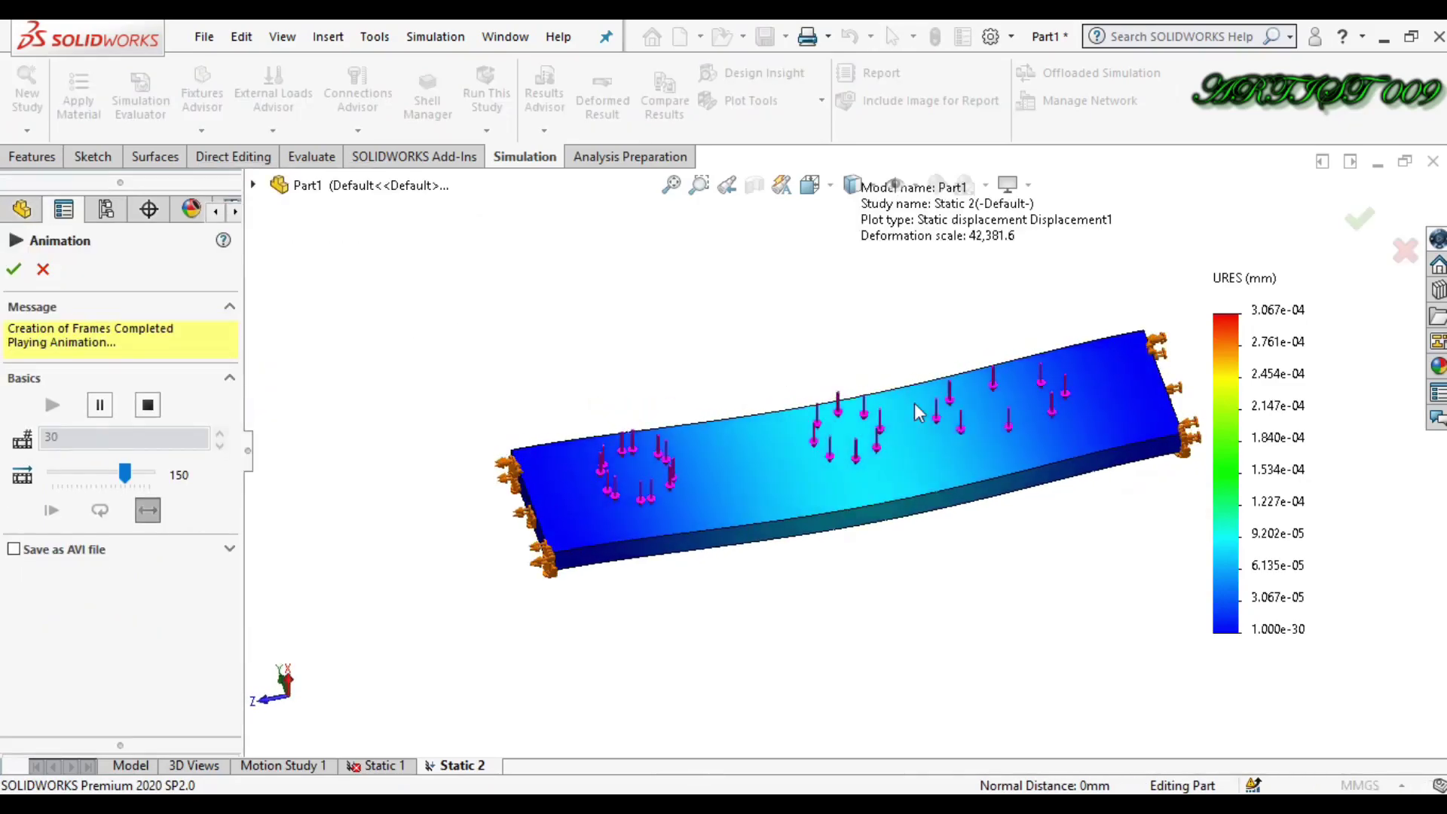
scroll(962, 431, "down", 2)
scroll(963, 429, "up", 2)
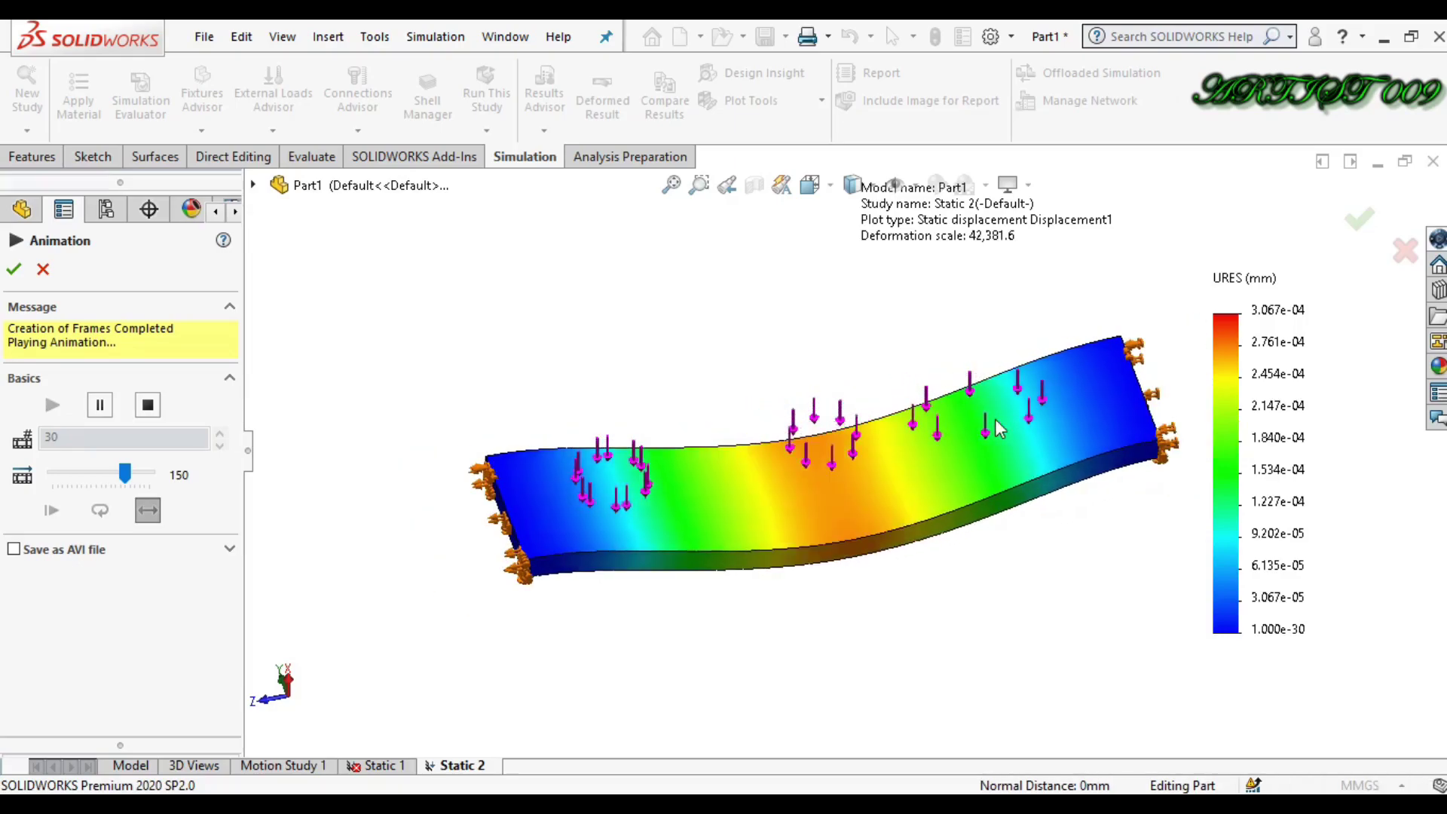
scroll(996, 428, "down", 1)
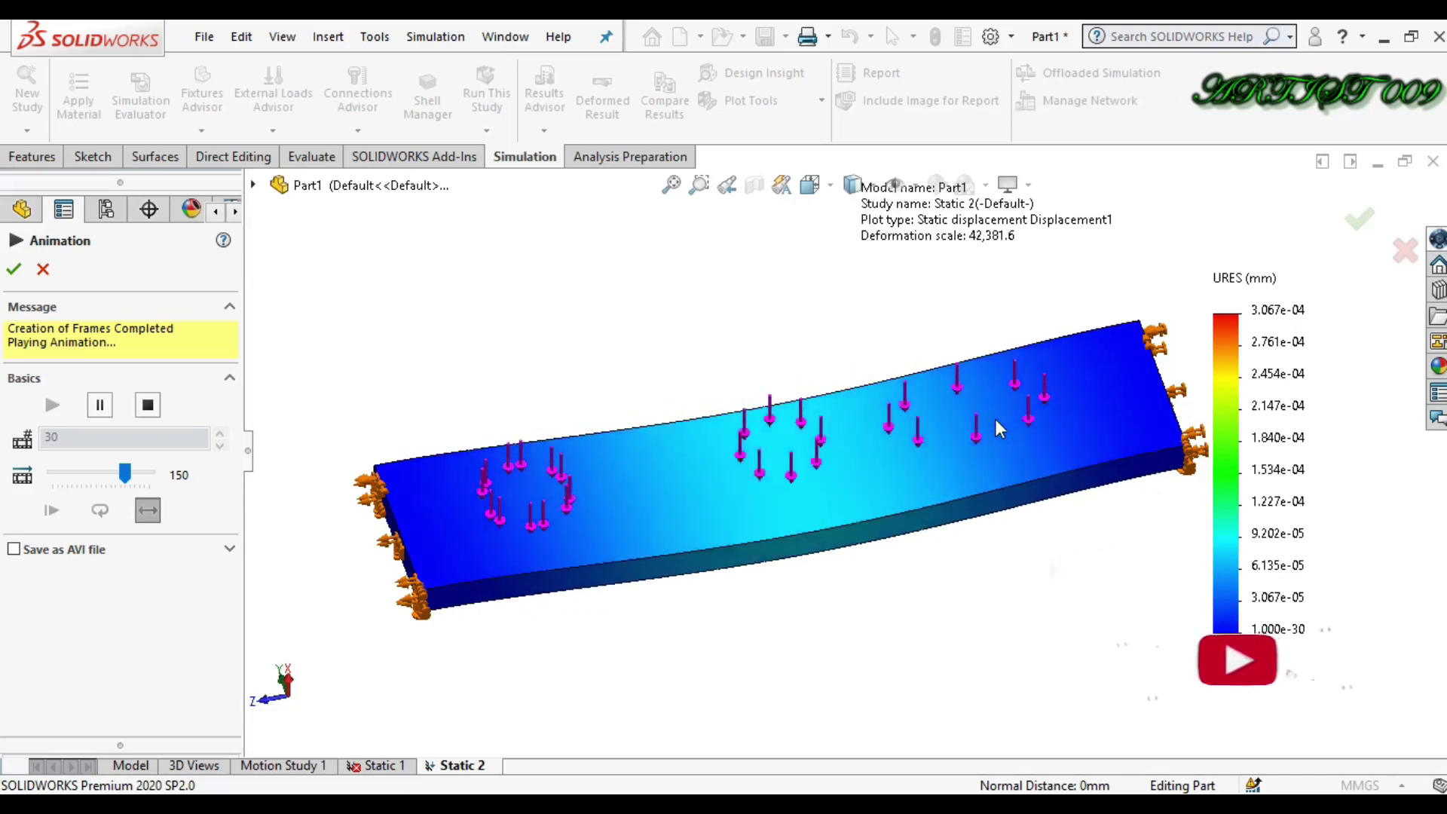
scroll(994, 418, "up", 2)
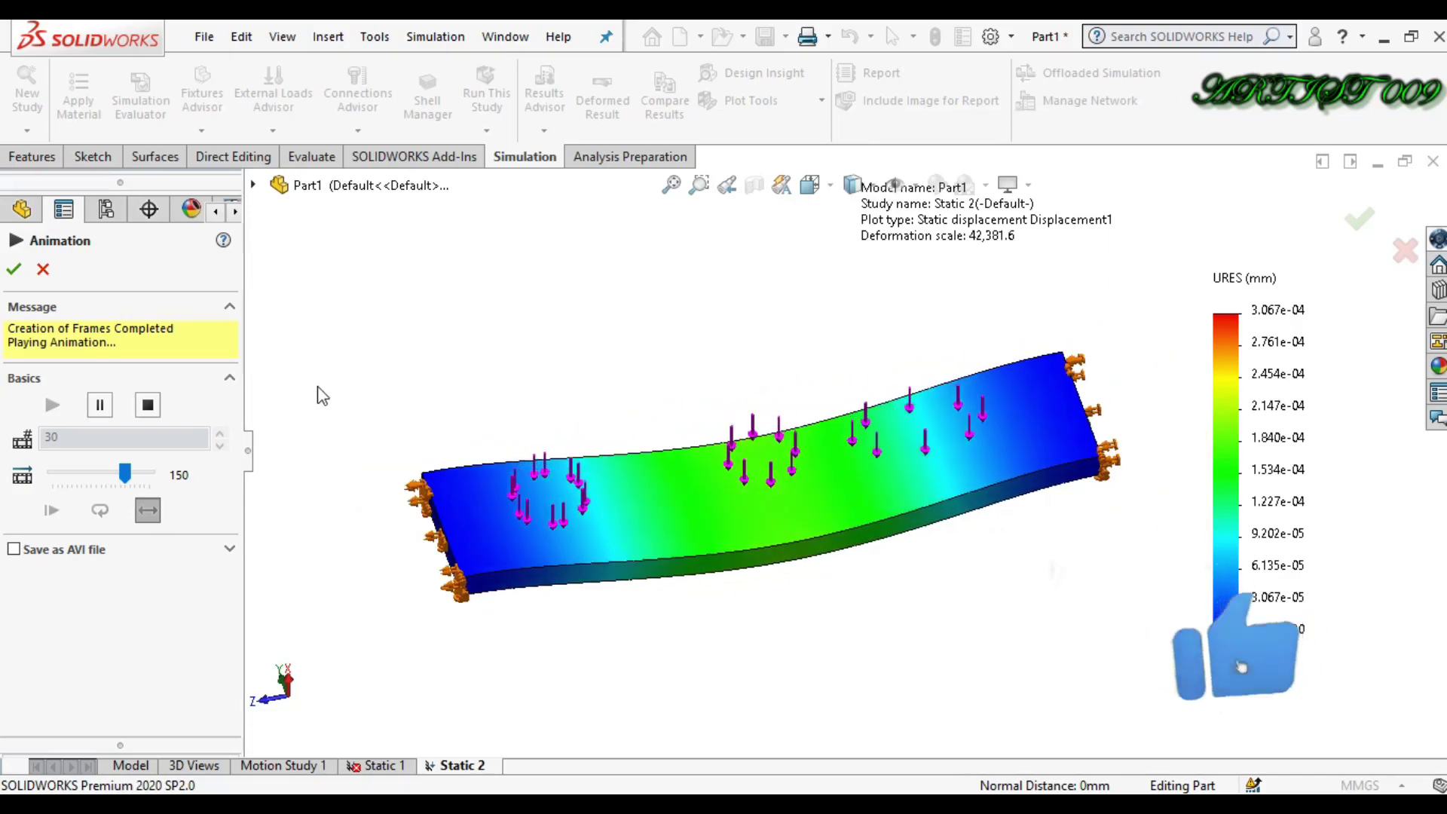
left_click(15, 270)
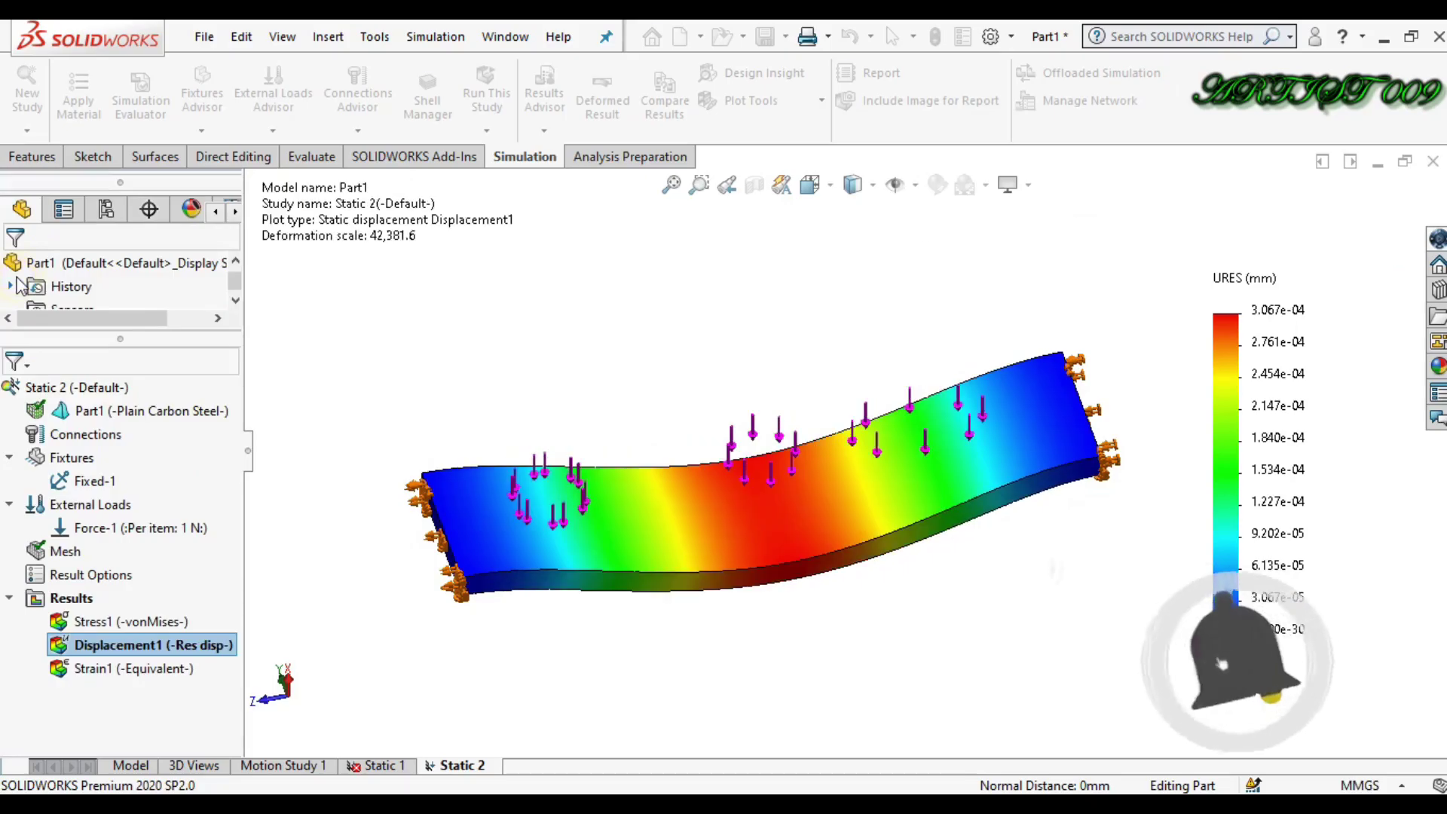